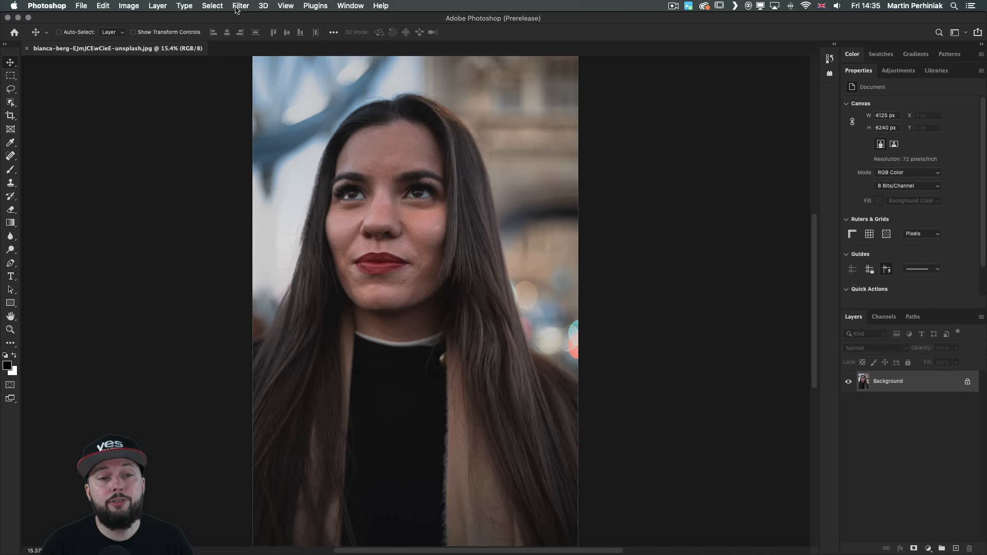
# Open Neural Filters for the portrait photo and view the featured filters, including the Style Transfer description
pyautogui.click(239, 5)
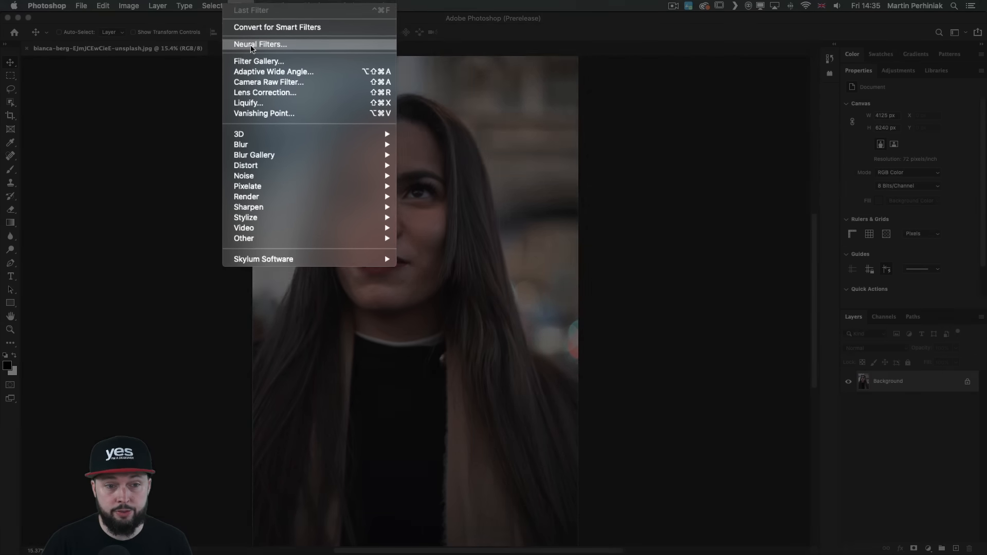
pyautogui.click(250, 44)
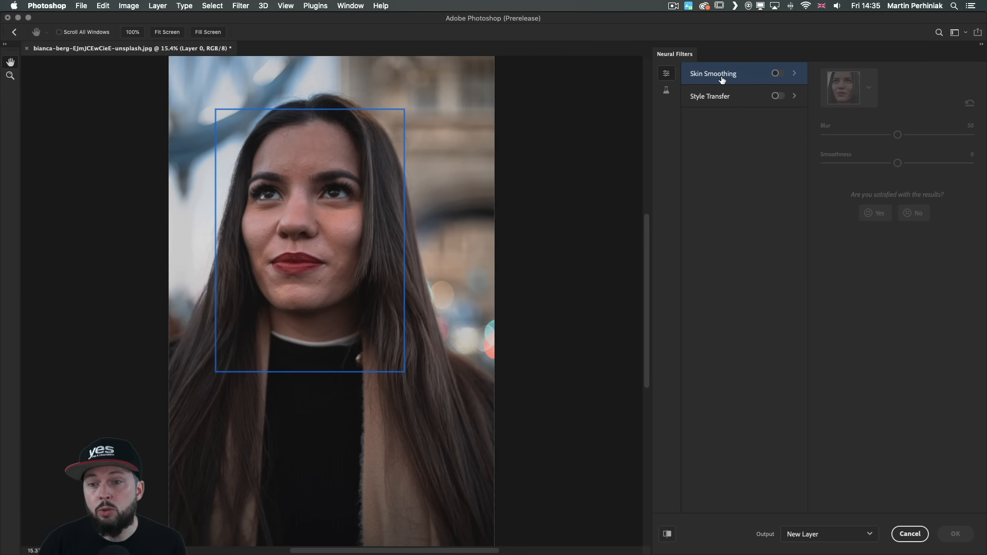
pyautogui.moveTo(715, 98)
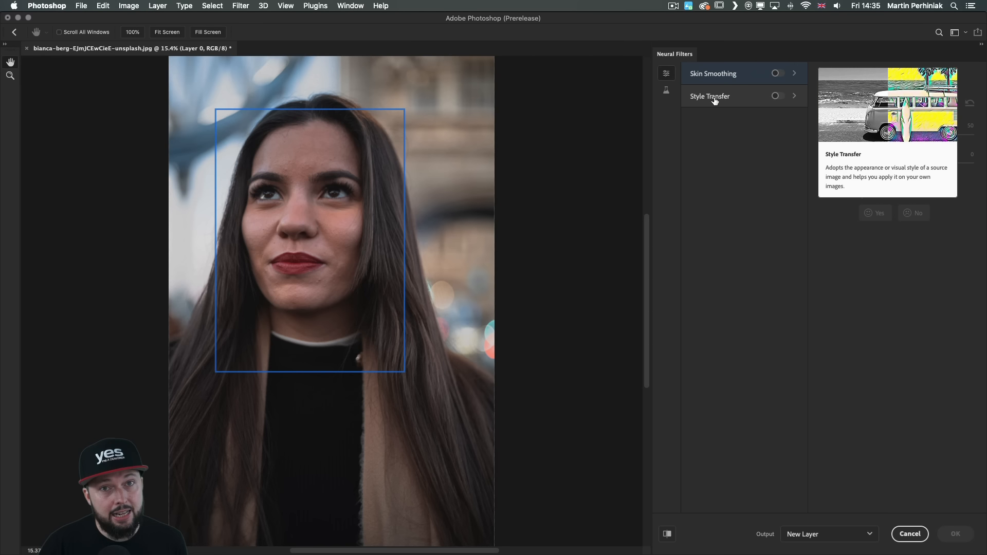
# Examine the beta filters and the Photo Restoration interest form, closing the form without submitting a response
pyautogui.click(667, 91)
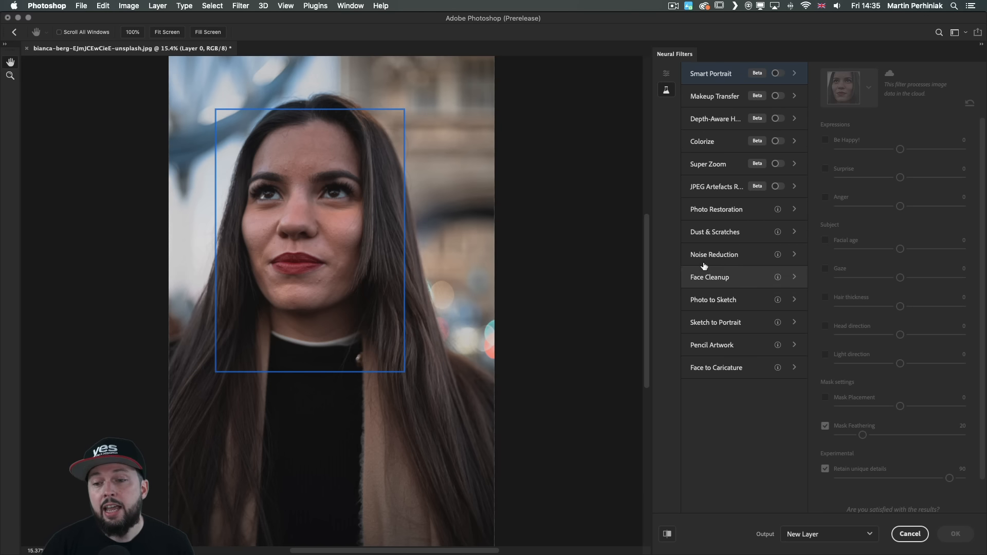
pyautogui.click(746, 215)
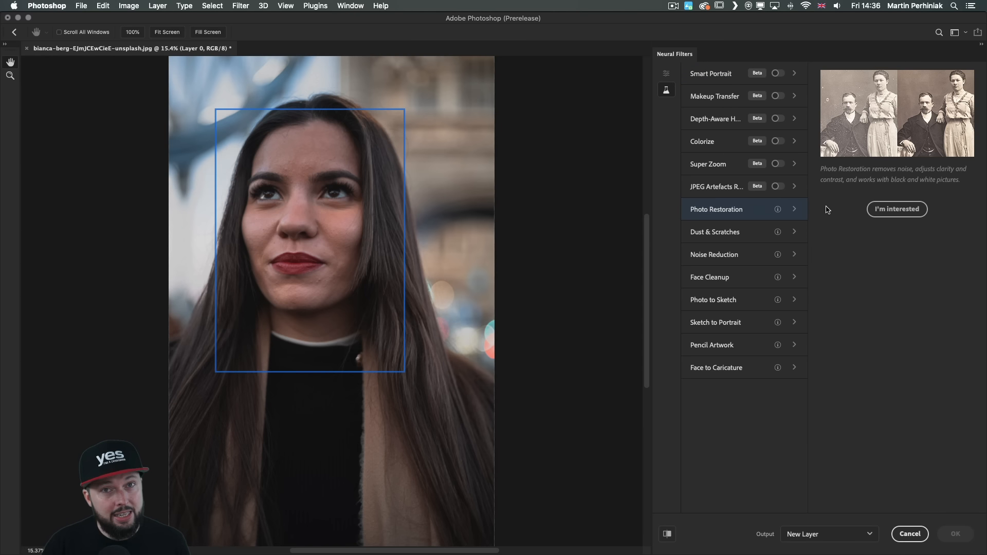
pyautogui.click(891, 212)
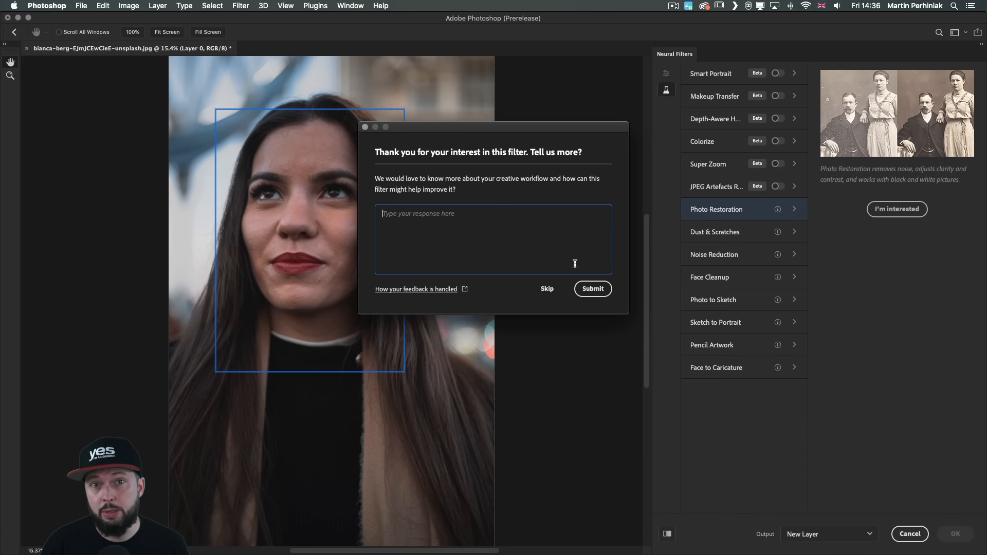
pyautogui.press('Escape')
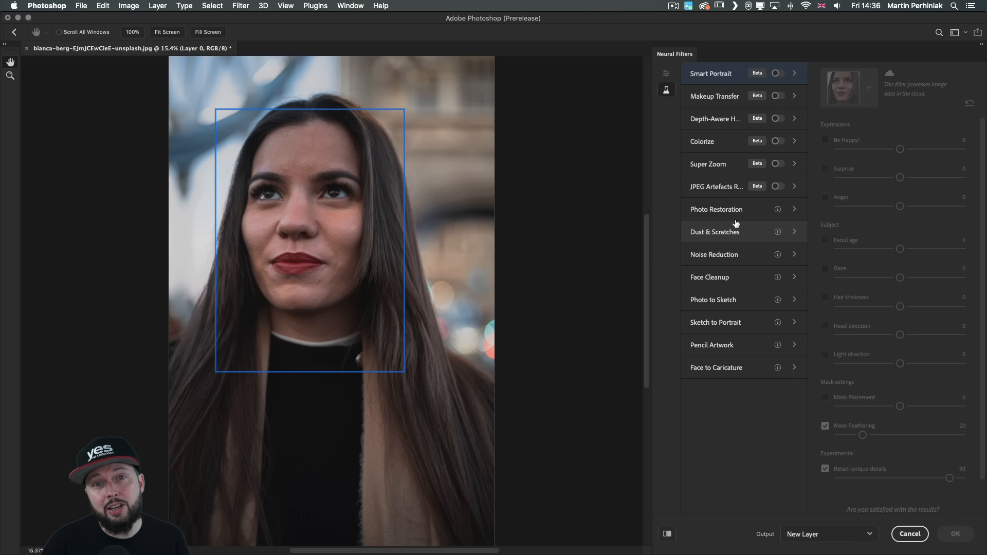
# Enable the featured Skin Smoothing filter and compare the face close up with and without the effect
pyautogui.click(666, 74)
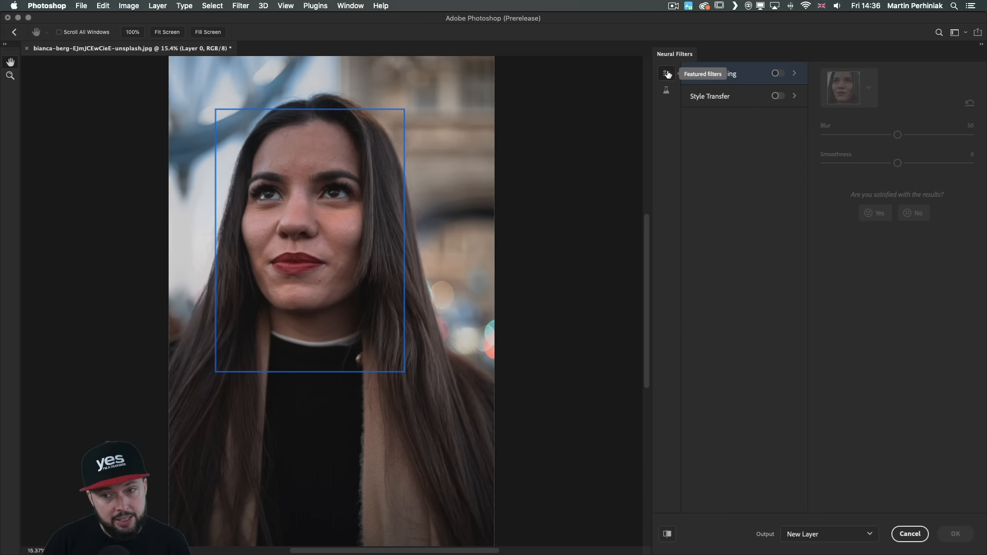
pyautogui.click(776, 73)
pyautogui.press('super+equal')
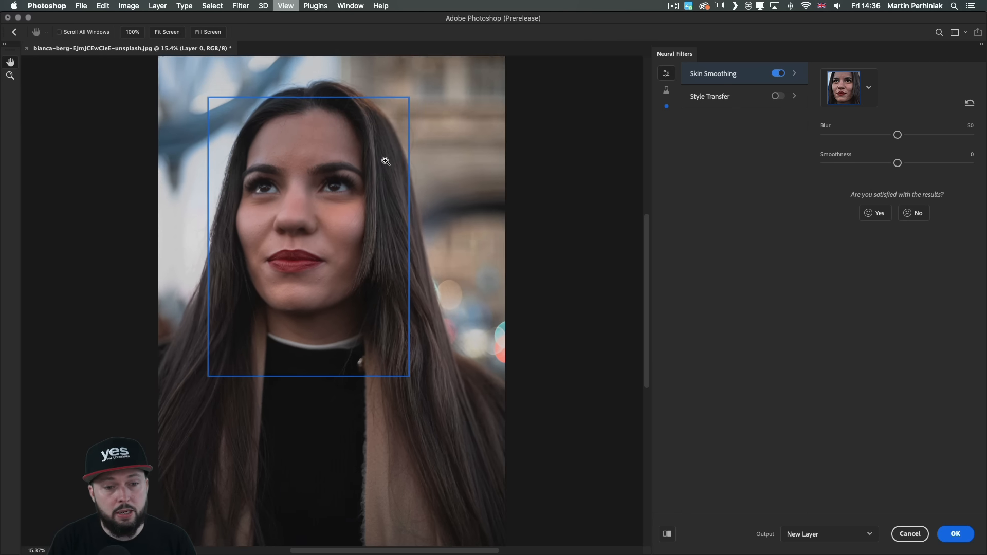
pyautogui.press('super+equal')
pyautogui.press('super+equal')
pyautogui.press('super+equal')
pyautogui.press('super+equal')
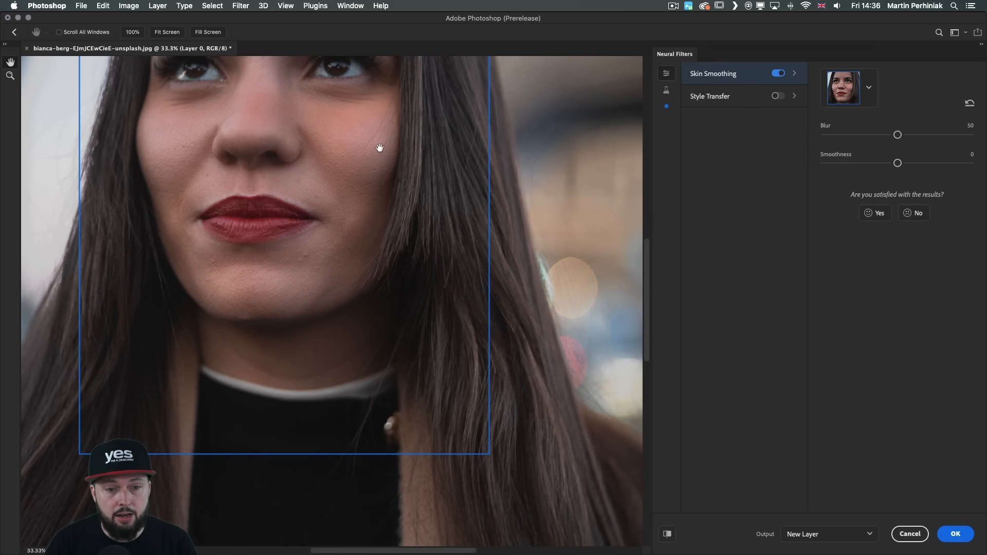
pyautogui.moveTo(379, 148); pyautogui.dragTo(434, 323)
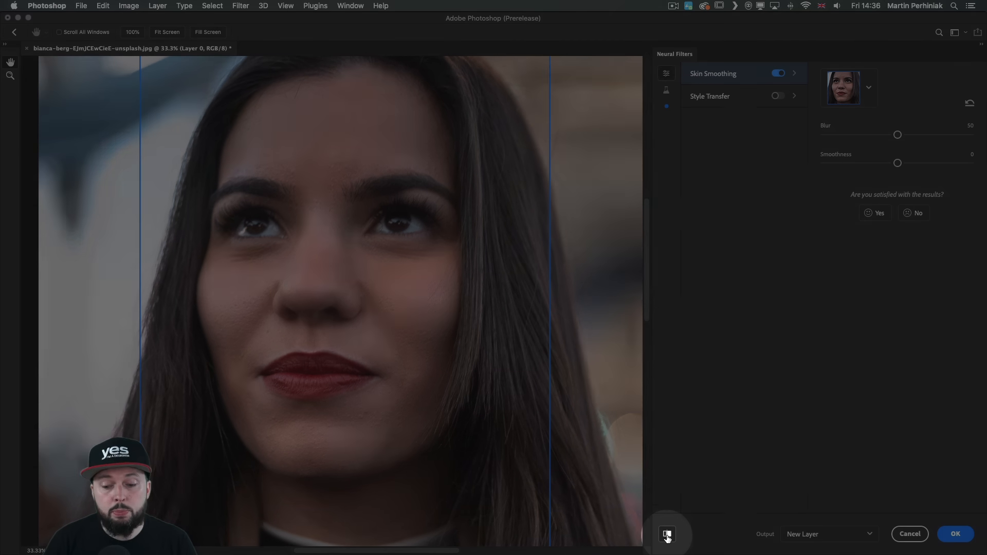
pyautogui.click(667, 534)
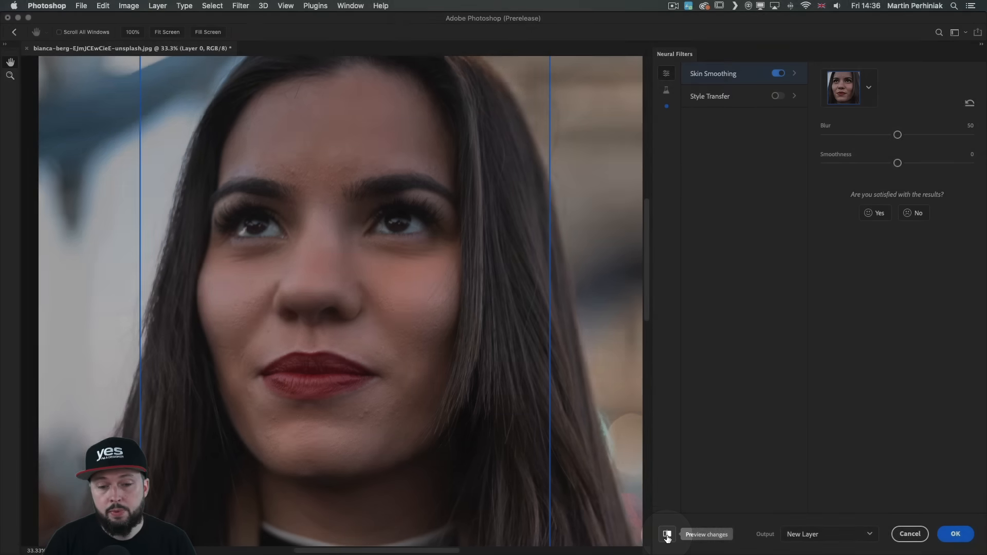
pyautogui.click(667, 534)
pyautogui.click(667, 535)
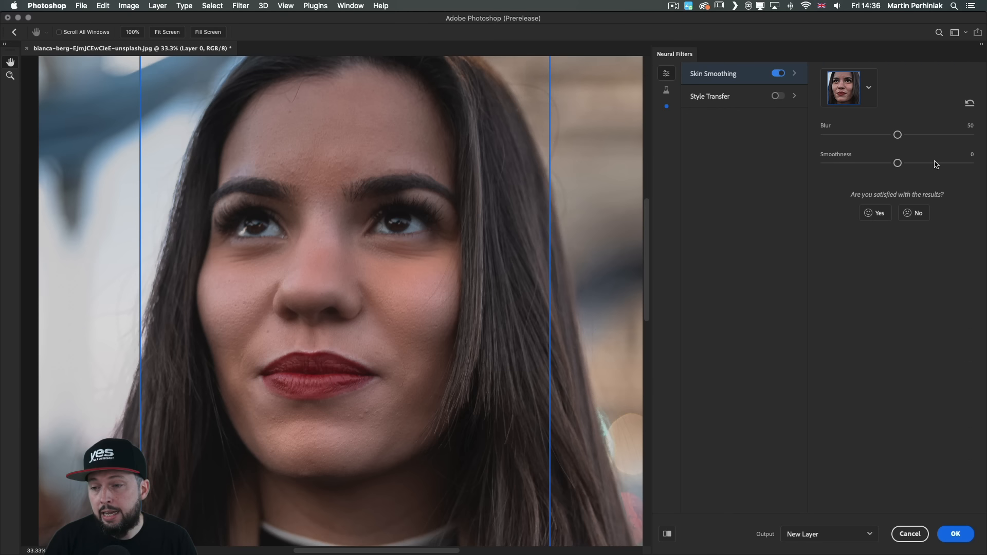
# Try a Skin Smoothing blur of 84 and settle on a blur of 16
pyautogui.click(949, 135)
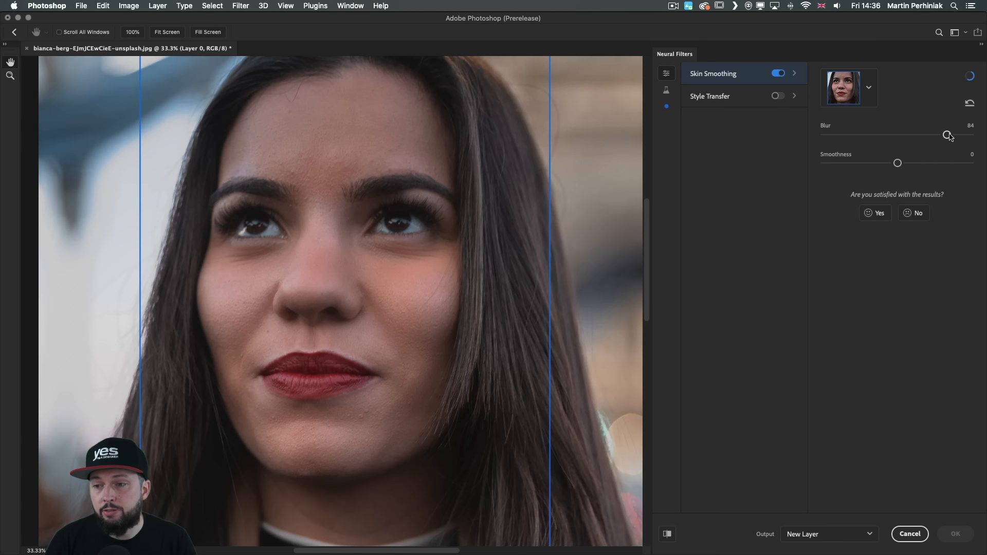
pyautogui.click(846, 136)
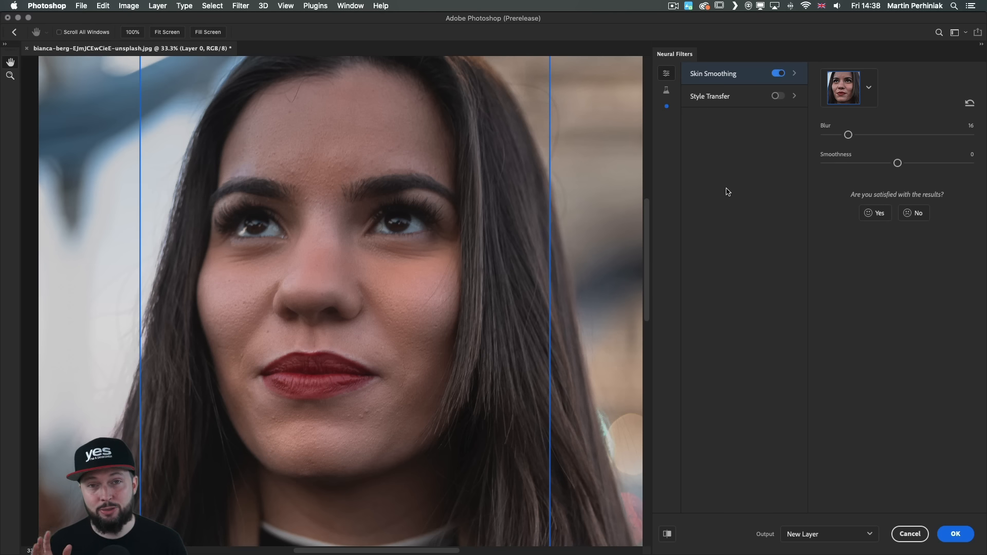
# Enable the beta Smart Portrait filter with Facial age at 42 and compare the portrait with the original
pyautogui.click(665, 90)
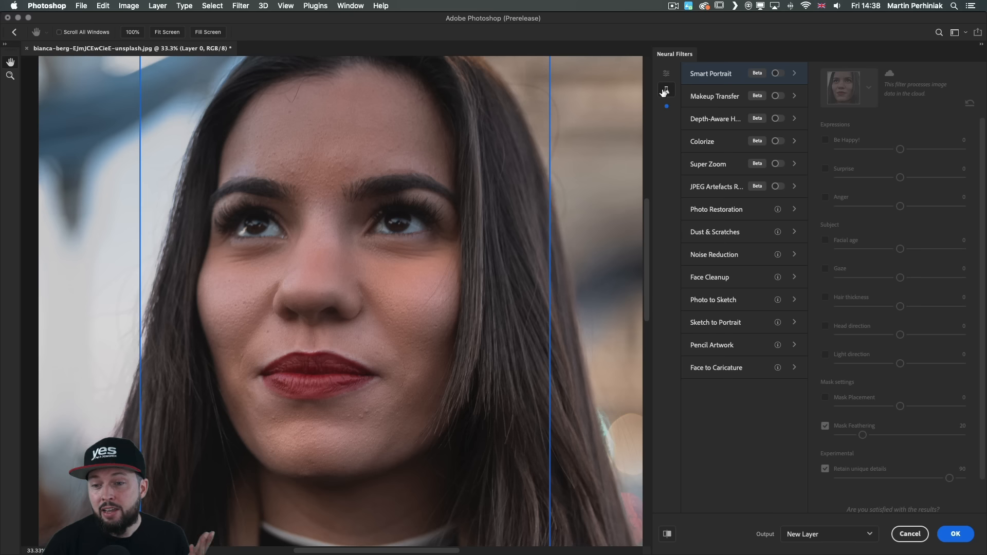
pyautogui.click(776, 73)
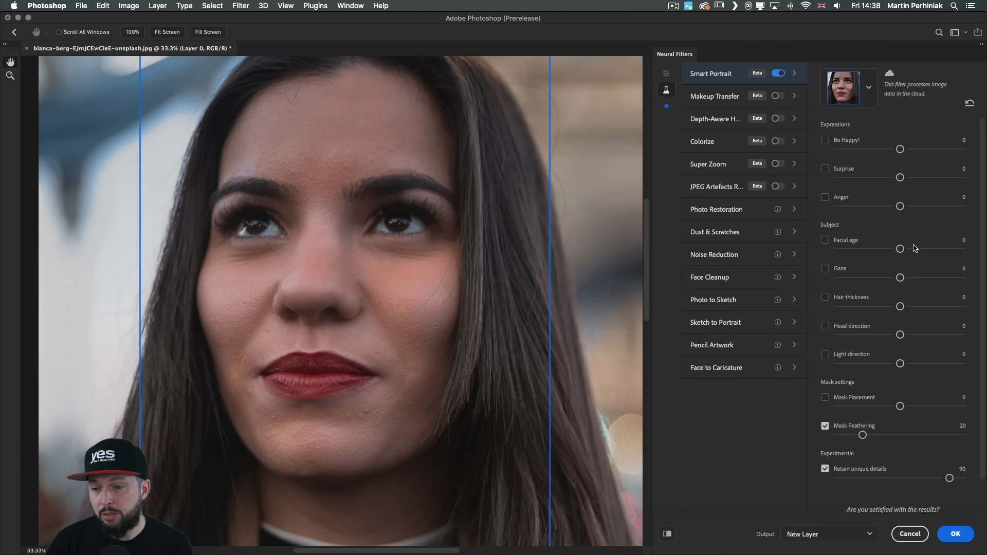
pyautogui.click(955, 254)
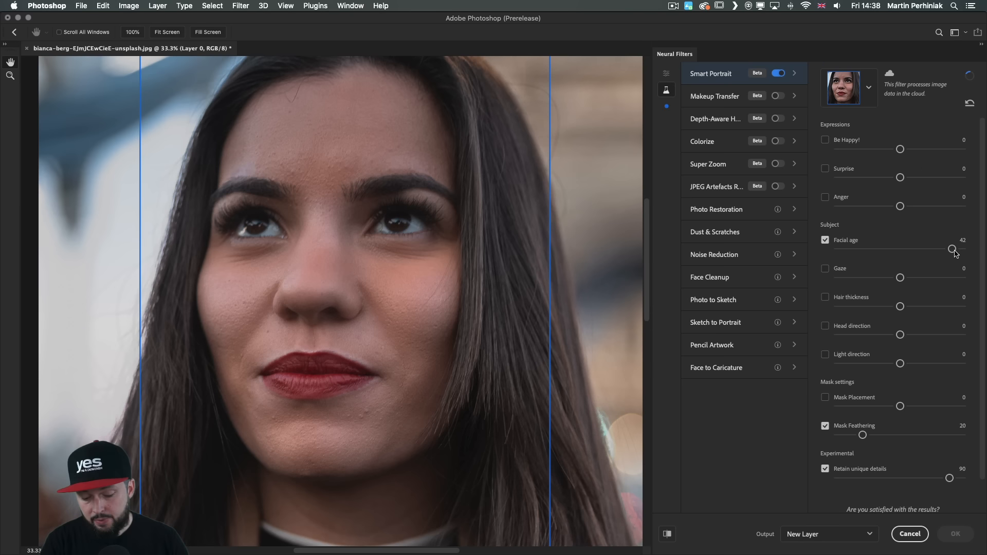
pyautogui.press('super+minus')
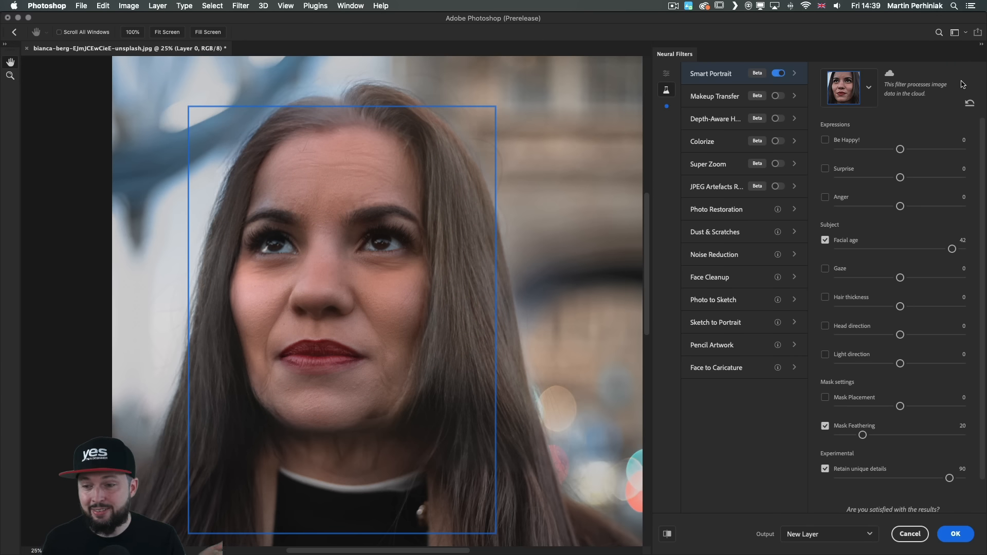
pyautogui.click(665, 536)
pyautogui.click(665, 535)
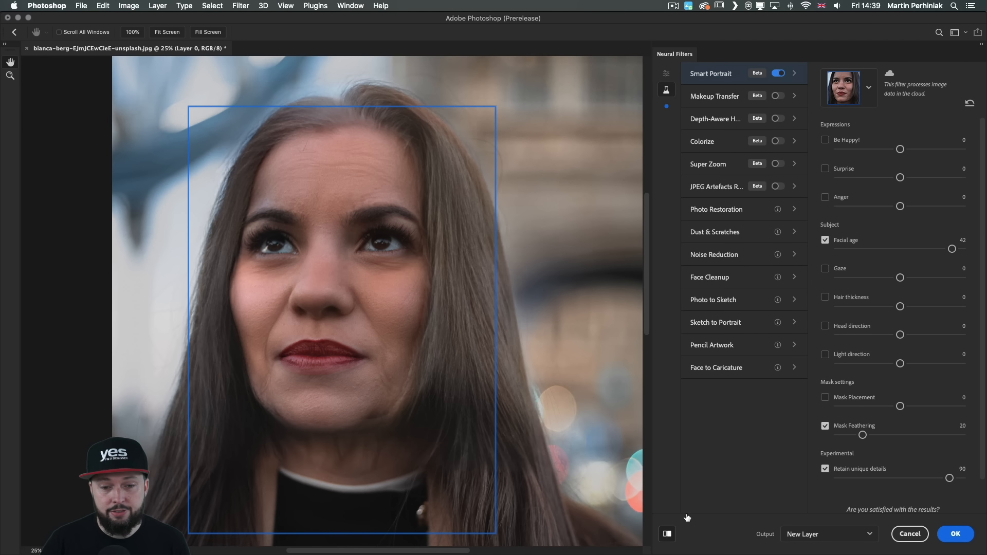
# Raise the Smart Portrait Facial age to 50 and compare the aged face with the original
pyautogui.click(951, 249)
pyautogui.moveTo(952, 249); pyautogui.dragTo(962, 249)
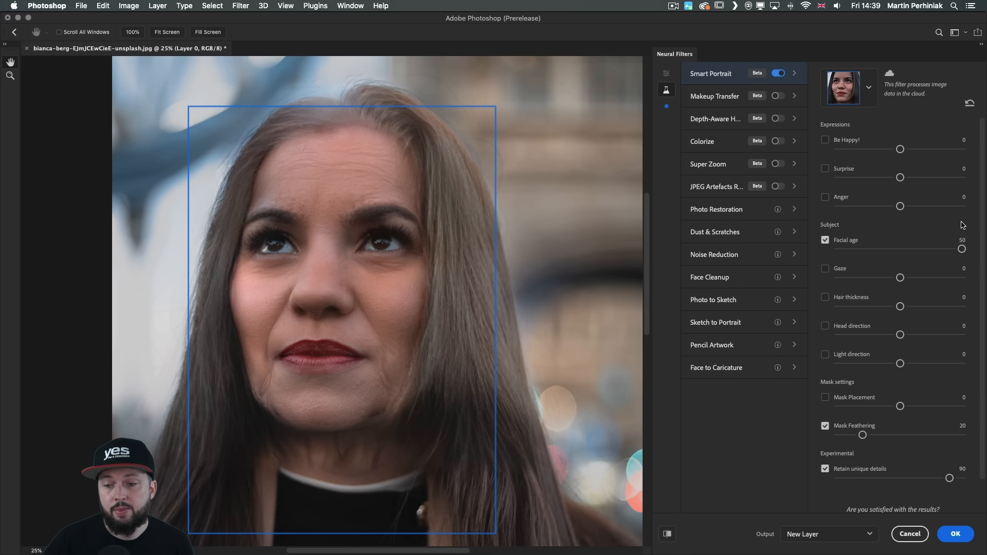
pyautogui.click(667, 535)
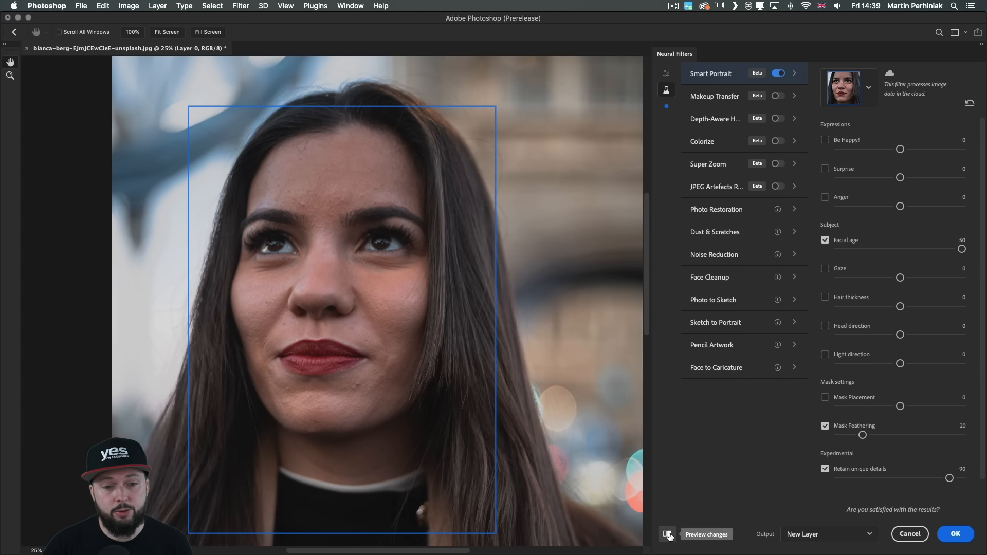
pyautogui.click(668, 536)
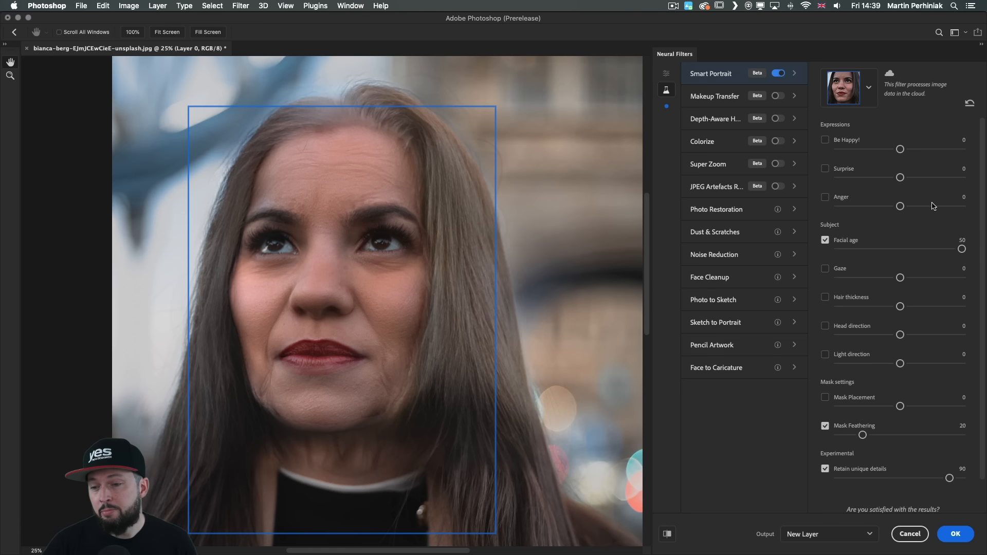
# Set the Smart Portrait Facial age to -50 and compare the younger face with the original
pyautogui.click(840, 250)
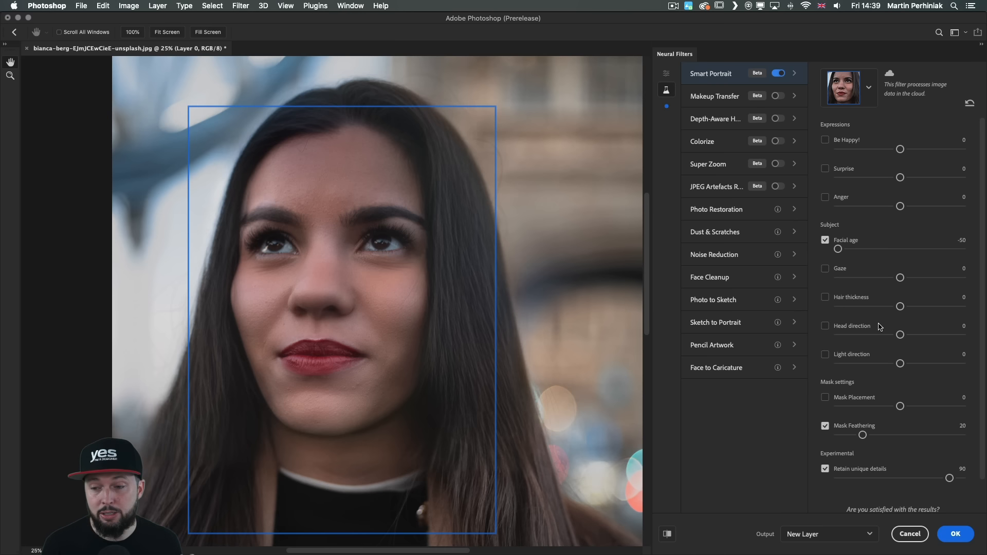
pyautogui.click(667, 535)
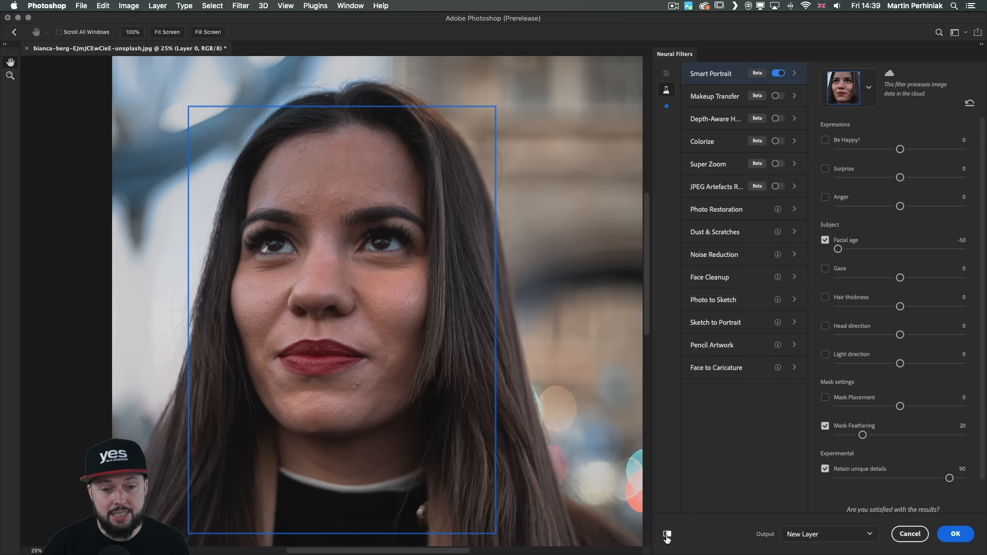
pyautogui.click(667, 535)
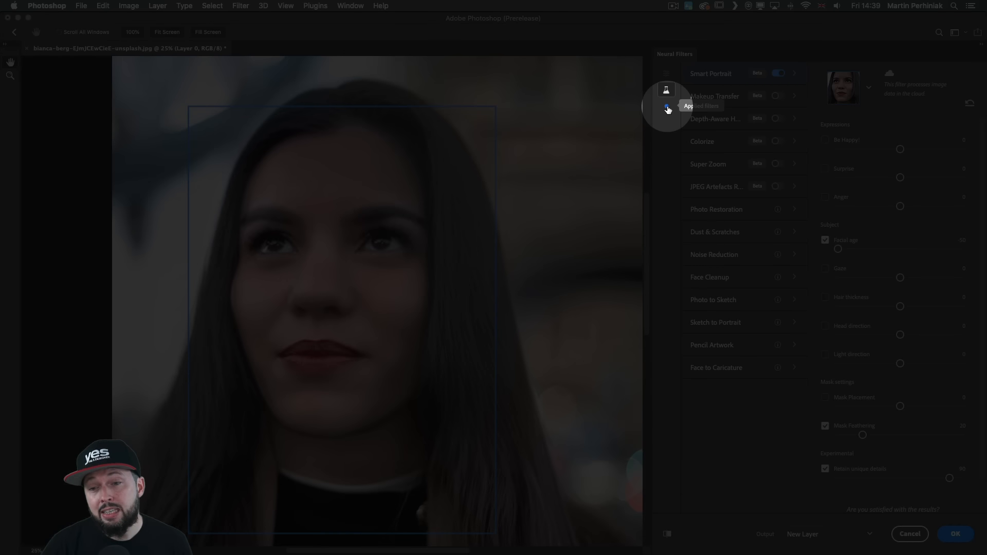
# Turn off Skin Smoothing among the applied filters and compare the Smart Portrait effect alone with the original
pyautogui.click(667, 108)
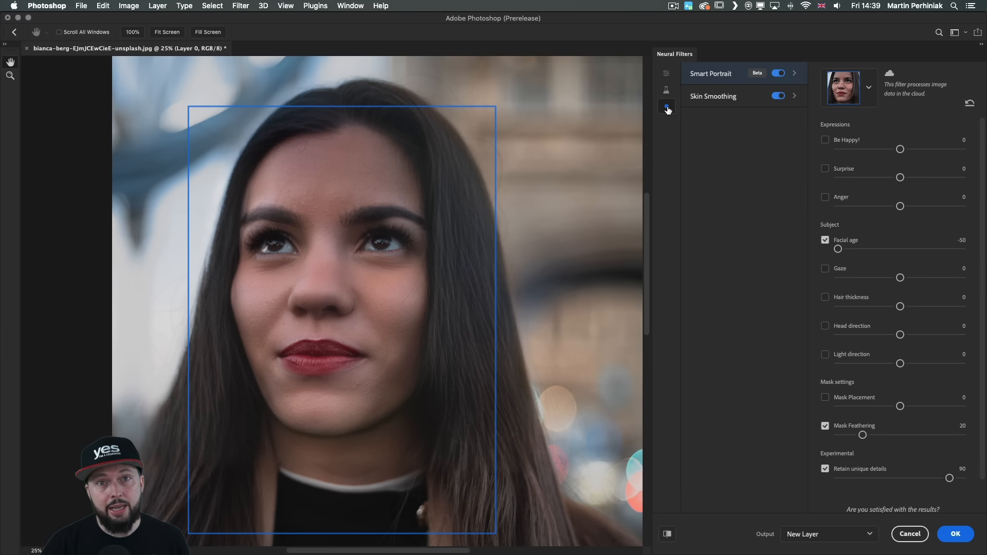
pyautogui.click(780, 99)
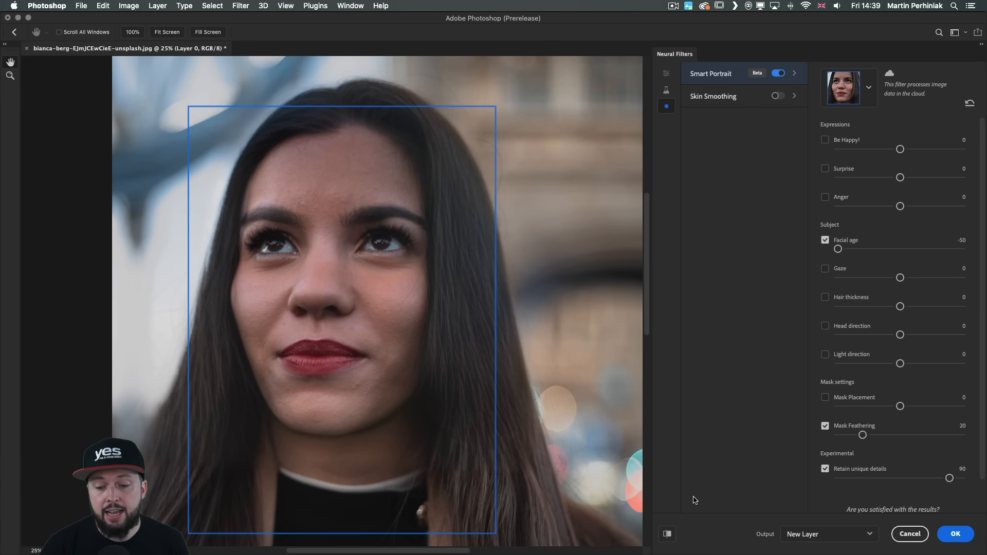
pyautogui.click(668, 535)
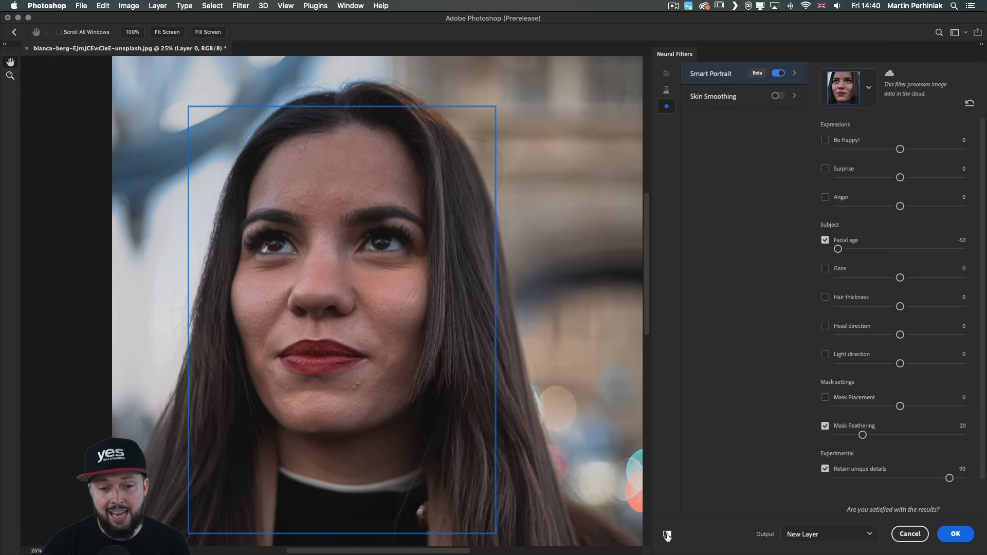
pyautogui.click(668, 535)
pyautogui.click(667, 535)
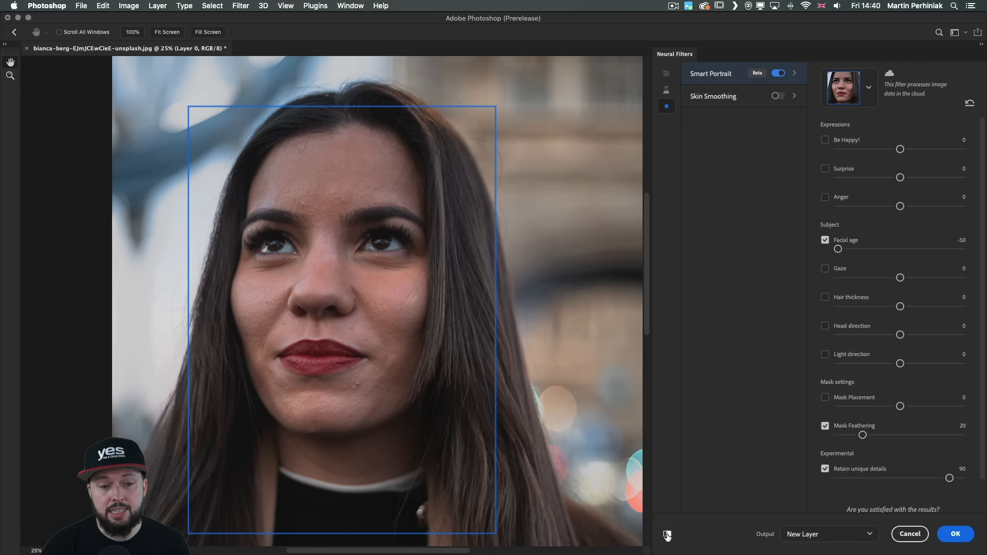
pyautogui.click(668, 535)
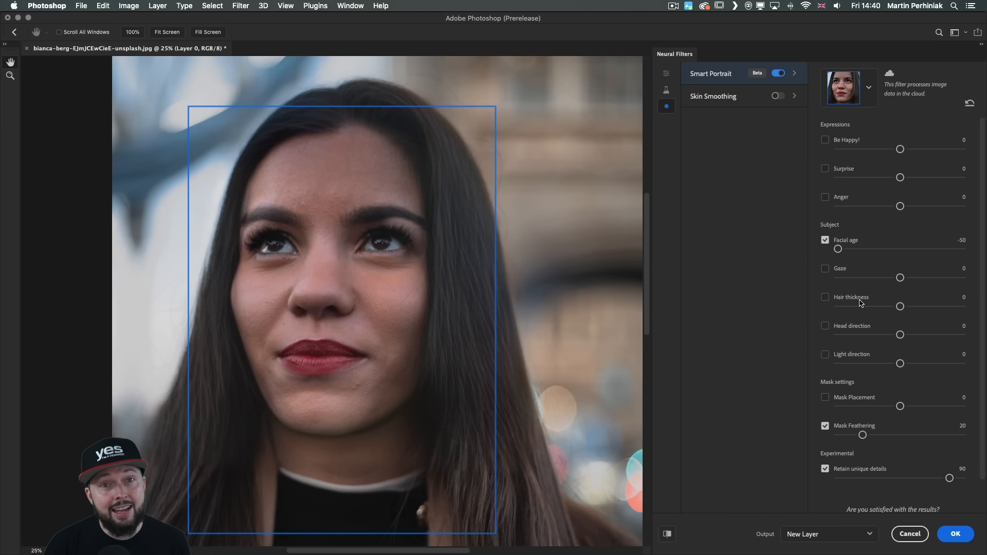
# Set the Smart Portrait Hair thickness to 46 and compare the fuller hair with the original
pyautogui.moveTo(951, 307); pyautogui.dragTo(960, 308)
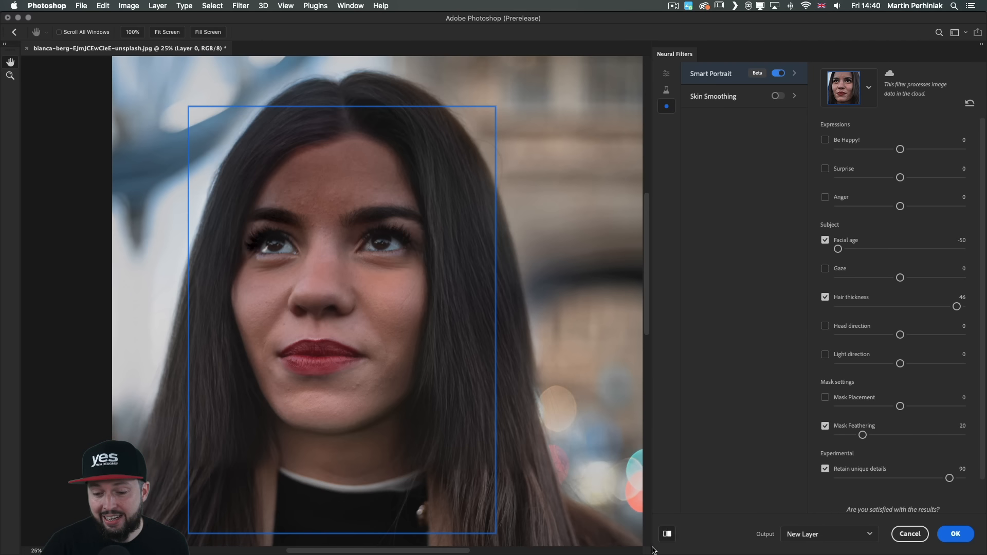
pyautogui.click(665, 538)
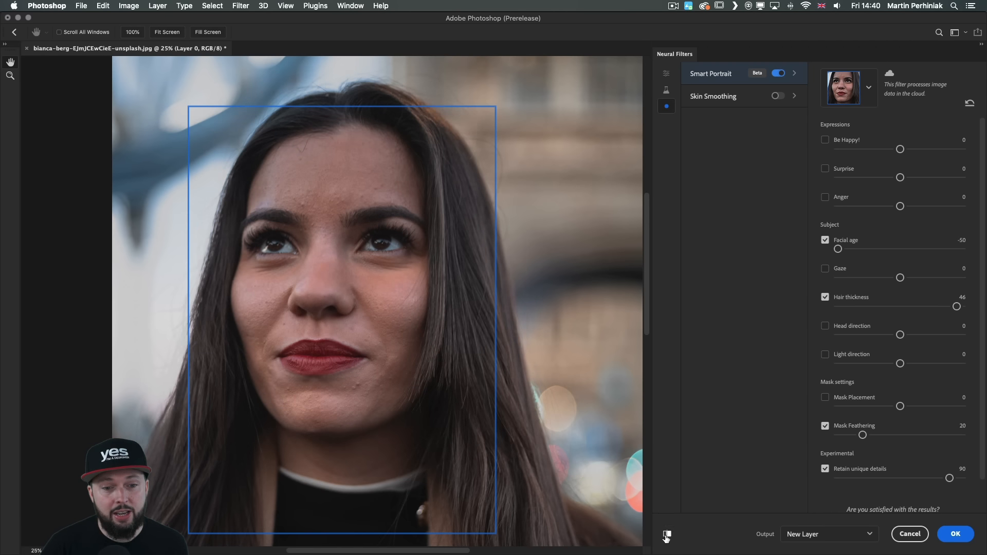
pyautogui.click(666, 537)
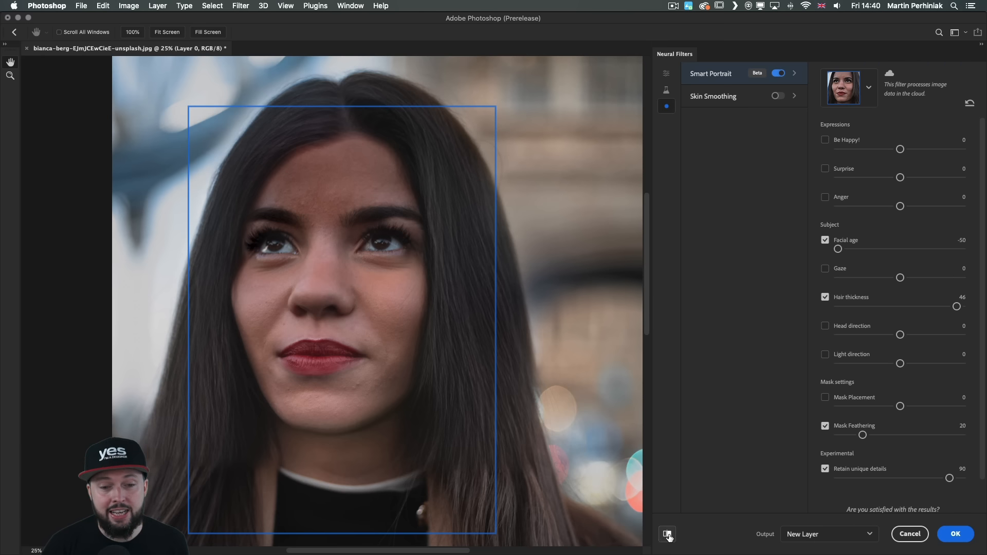
pyautogui.click(666, 538)
pyautogui.click(667, 535)
pyautogui.click(667, 536)
pyautogui.click(667, 536)
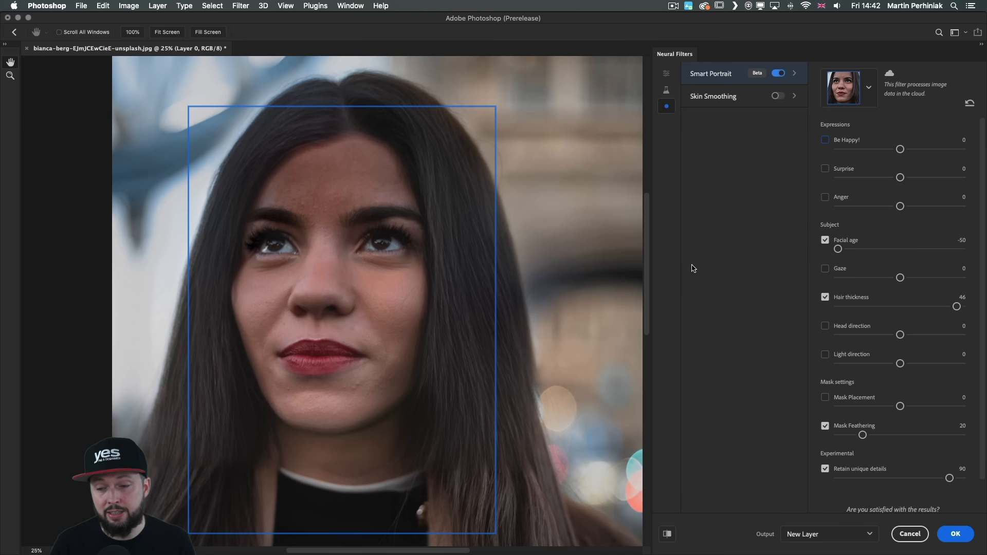
# Try the Smart Portrait Gaze at 32 and then -50, and compare the redirected eyes with the original
pyautogui.click(941, 278)
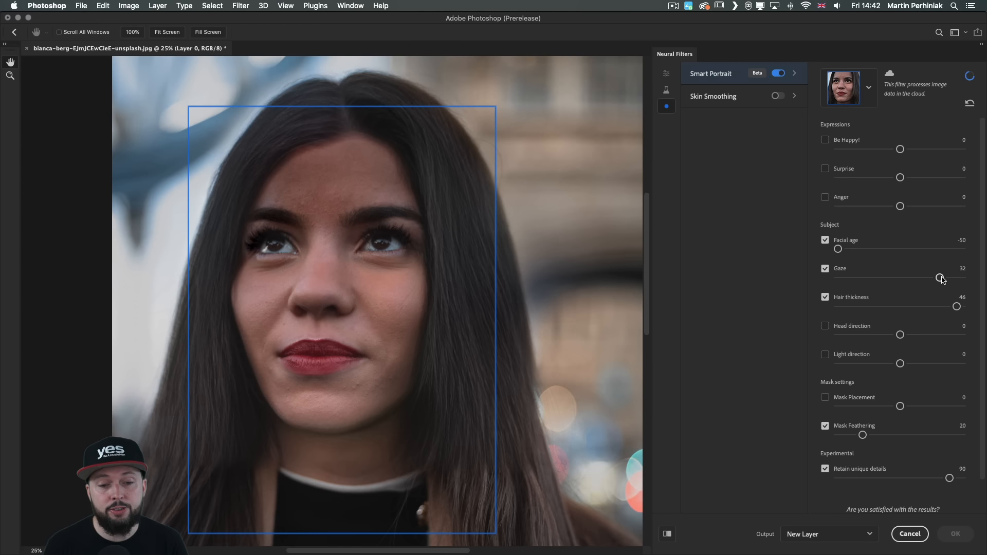
pyautogui.moveTo(941, 278); pyautogui.dragTo(836, 278)
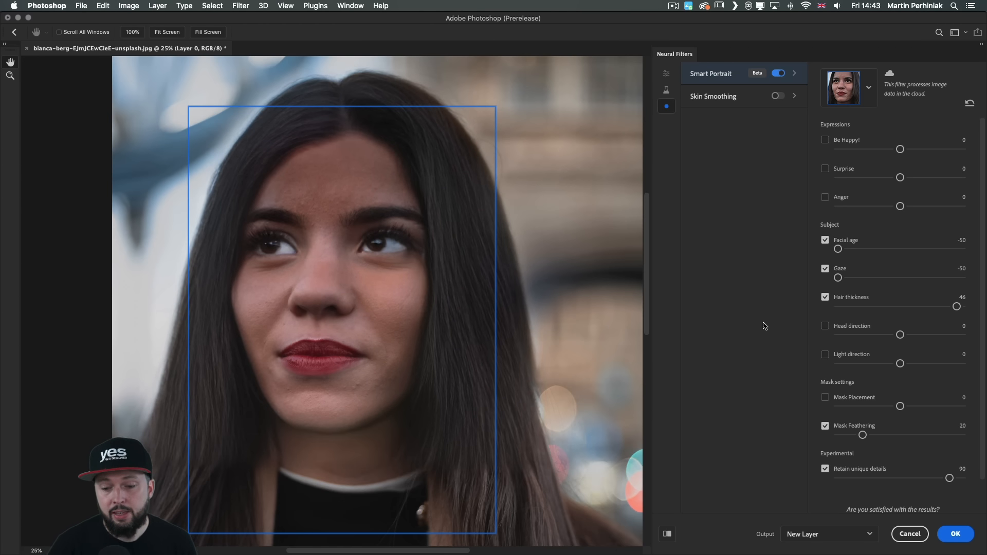
pyautogui.click(667, 534)
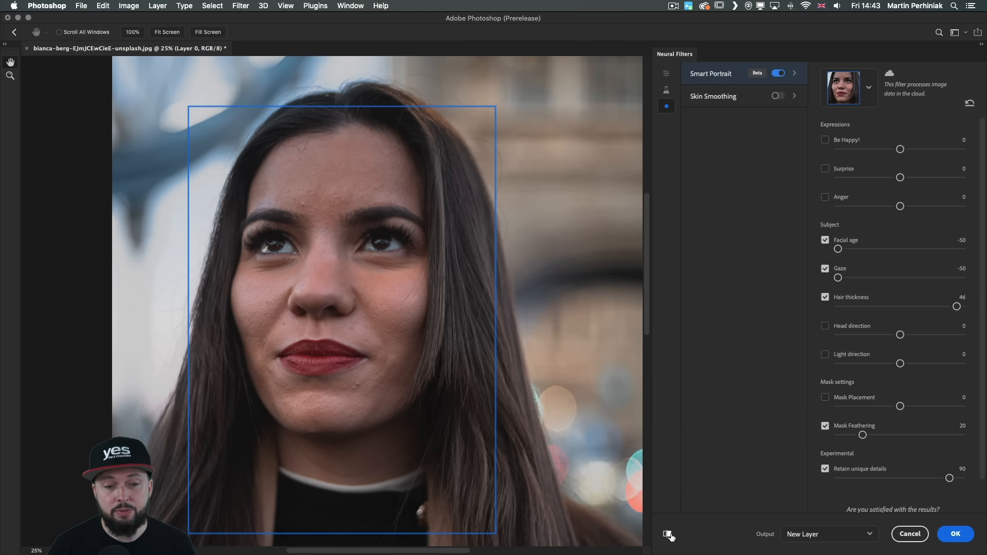
pyautogui.click(668, 534)
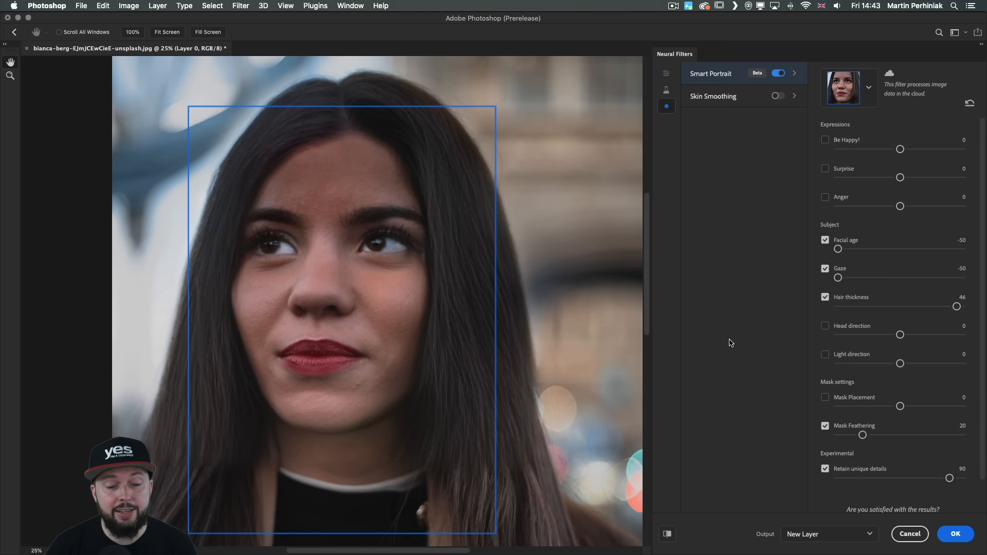
# Turn off Gaze and try the Smart Portrait Head direction at -42 and then 29
pyautogui.click(825, 270)
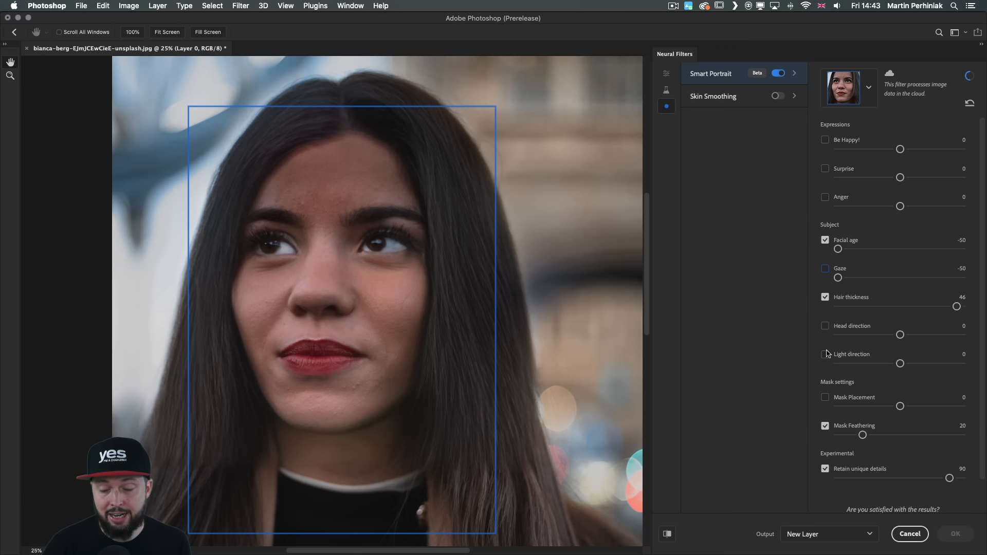
pyautogui.click(849, 336)
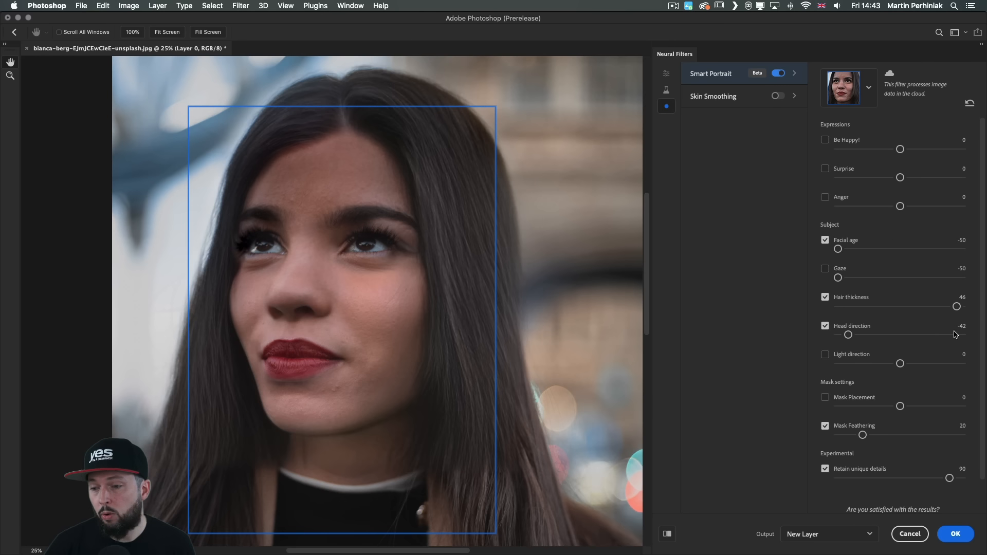
pyautogui.click(937, 335)
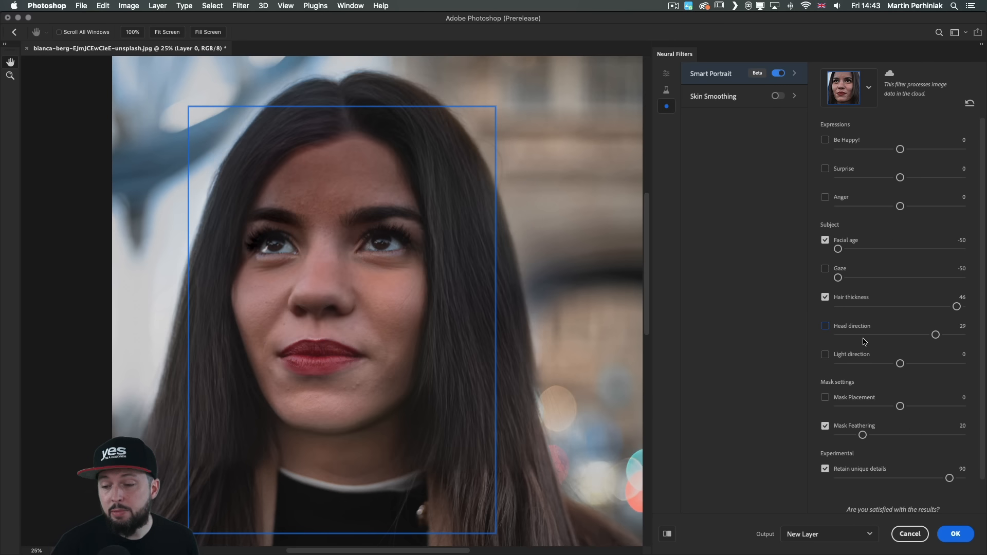
# Set the Light direction to -46, turn off Hair thickness and Facial age, and compare the relit face with the original
pyautogui.click(851, 363)
pyautogui.moveTo(848, 365); pyautogui.dragTo(839, 365)
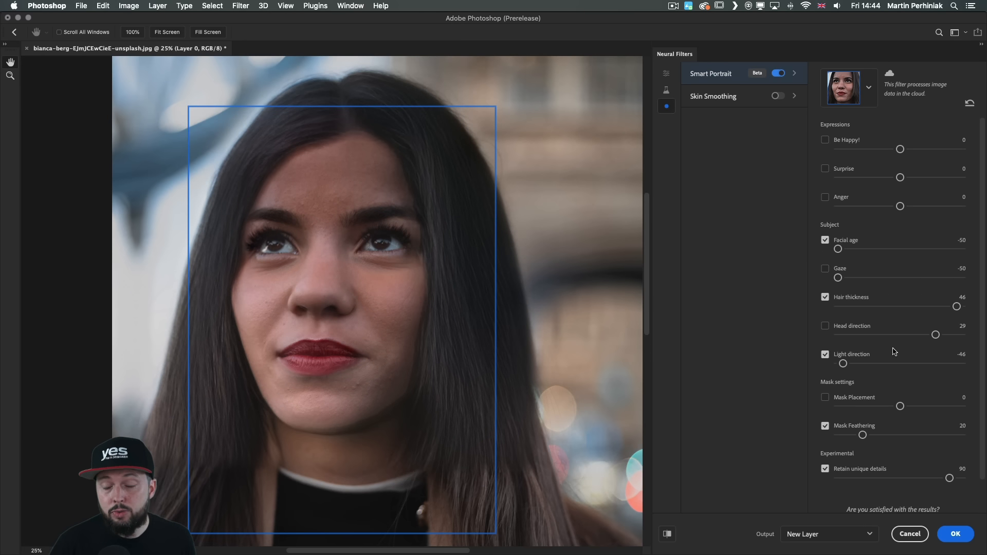
pyautogui.click(825, 298)
pyautogui.click(825, 240)
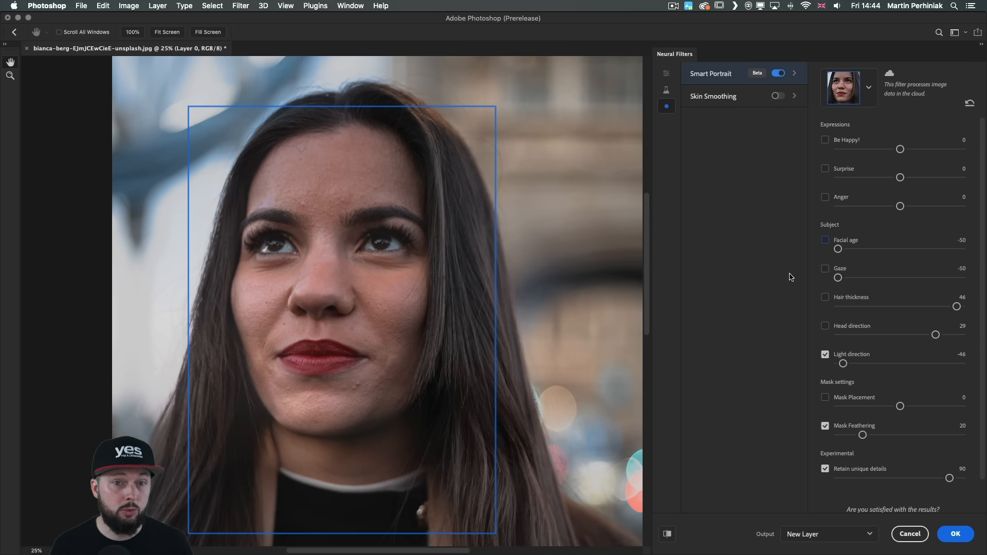
pyautogui.click(668, 535)
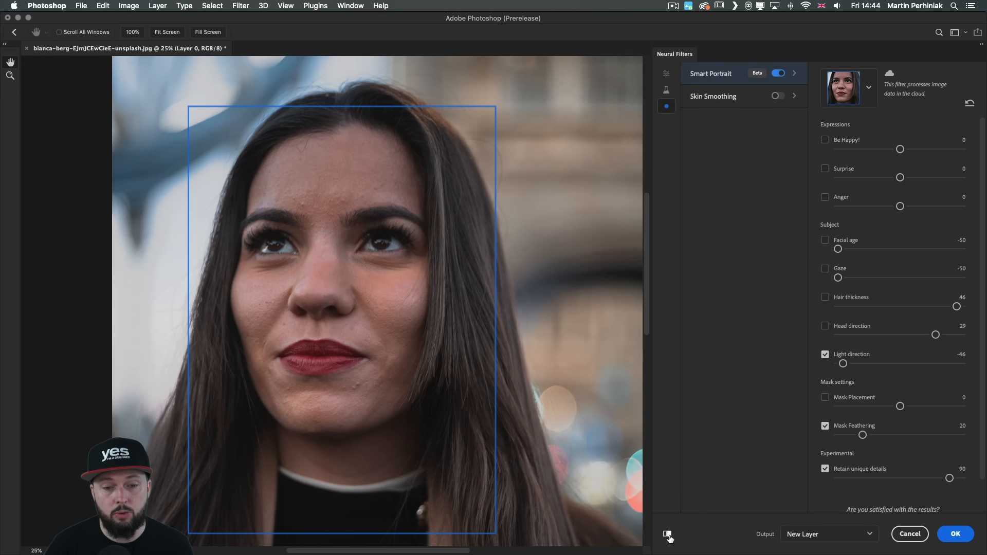
pyautogui.click(667, 536)
# Set the Smart Portrait Light direction to 50 and compare the lighting with the original
pyautogui.moveTo(843, 364); pyautogui.dragTo(961, 364)
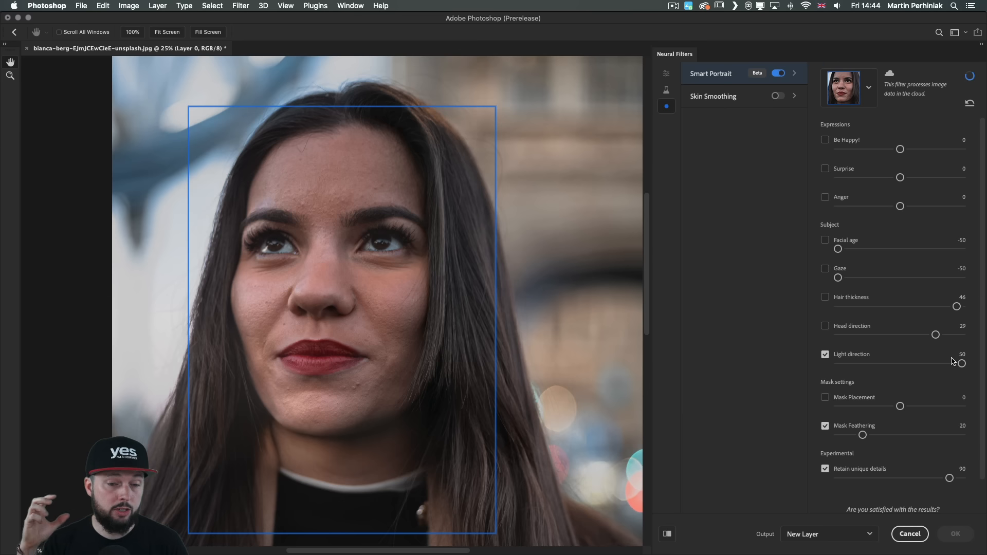
pyautogui.click(666, 534)
pyautogui.click(667, 534)
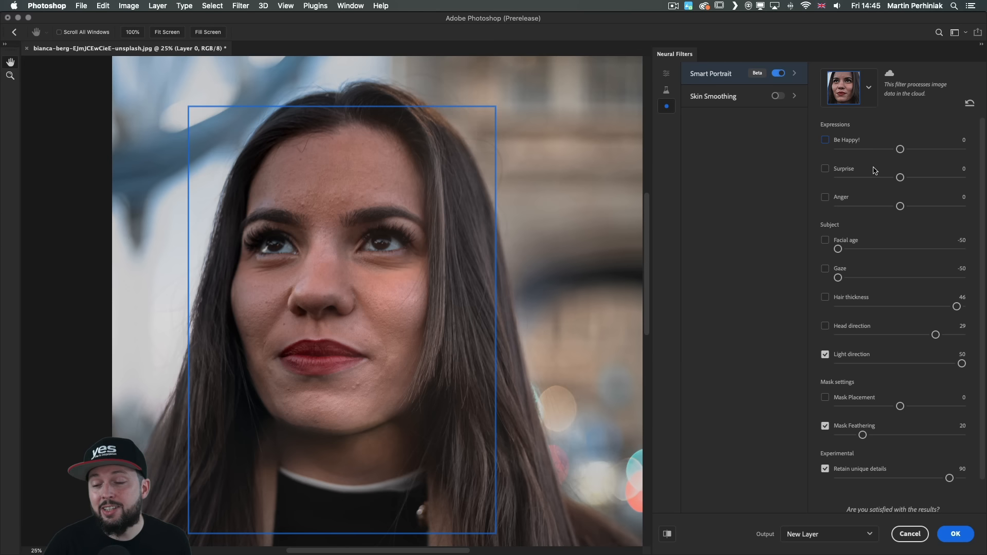
# Try the Smart Portrait Anger expression at 19 and 41, comparing it with the original, and switch Anger off
pyautogui.click(921, 206)
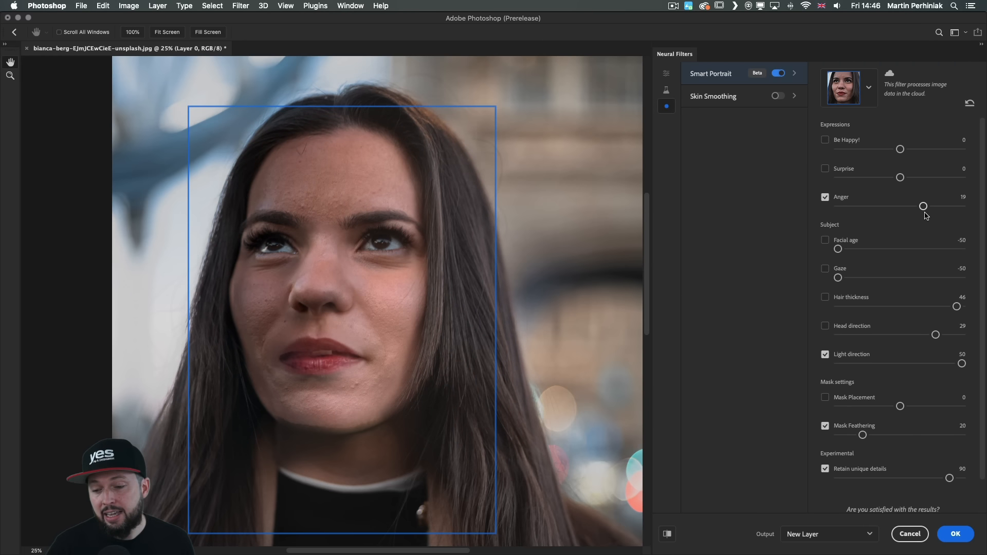
pyautogui.click(671, 535)
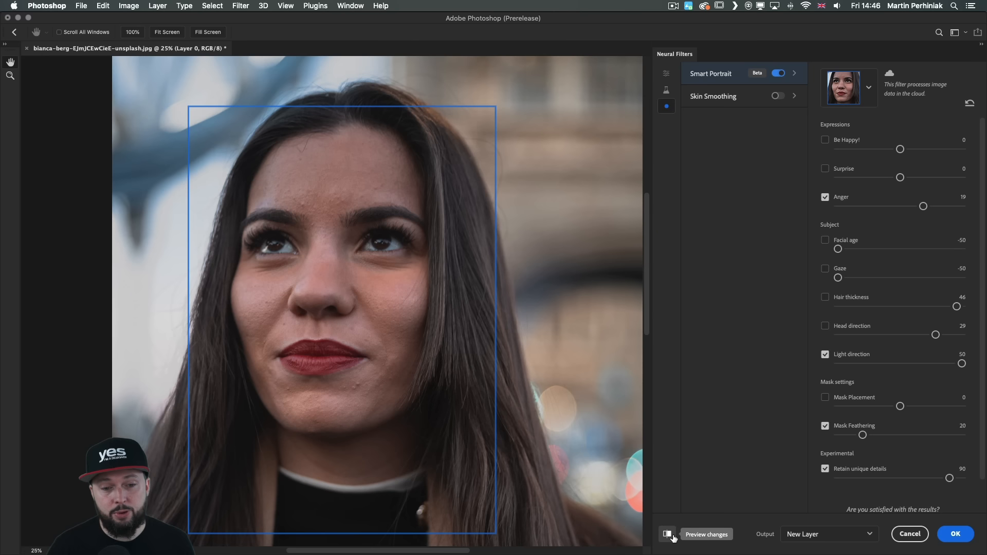
pyautogui.click(671, 536)
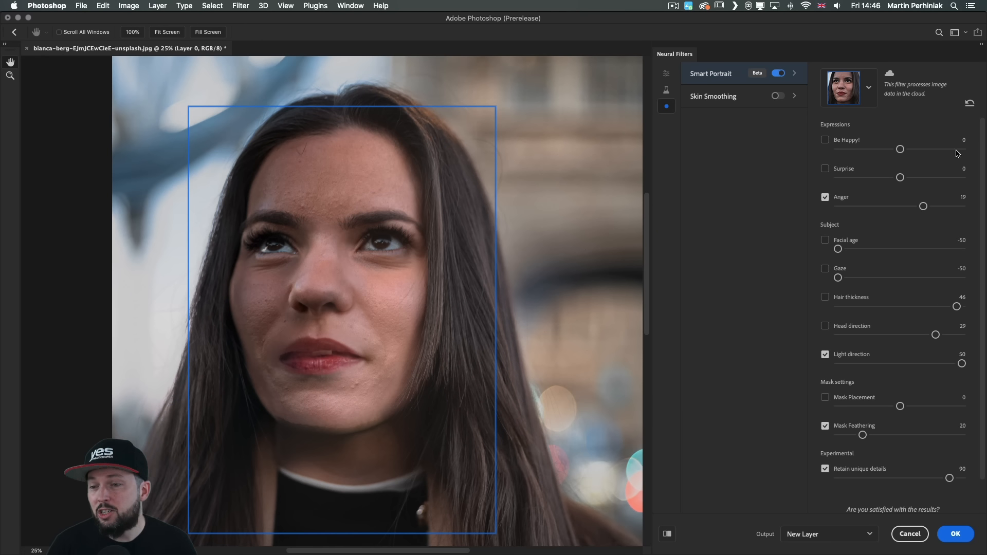
pyautogui.click(953, 207)
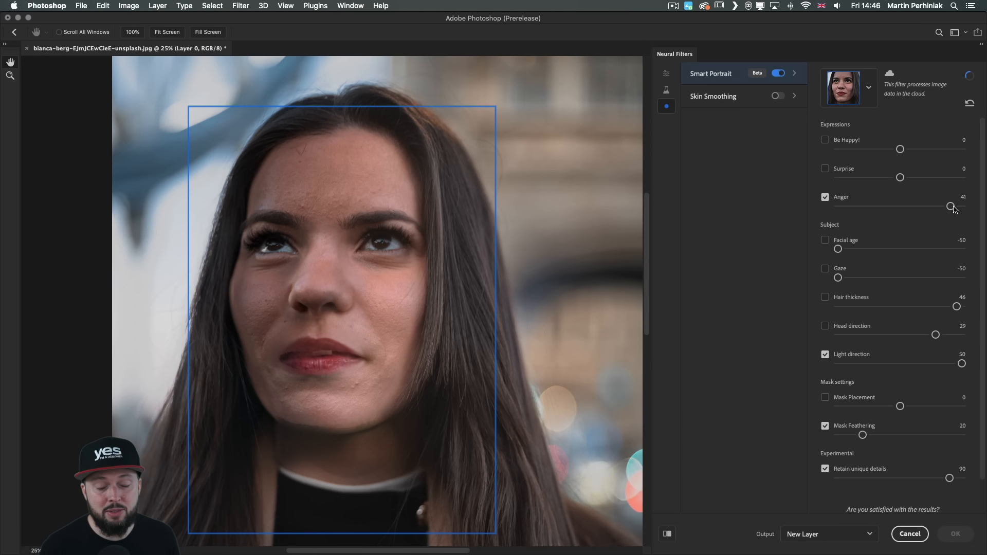
pyautogui.click(825, 198)
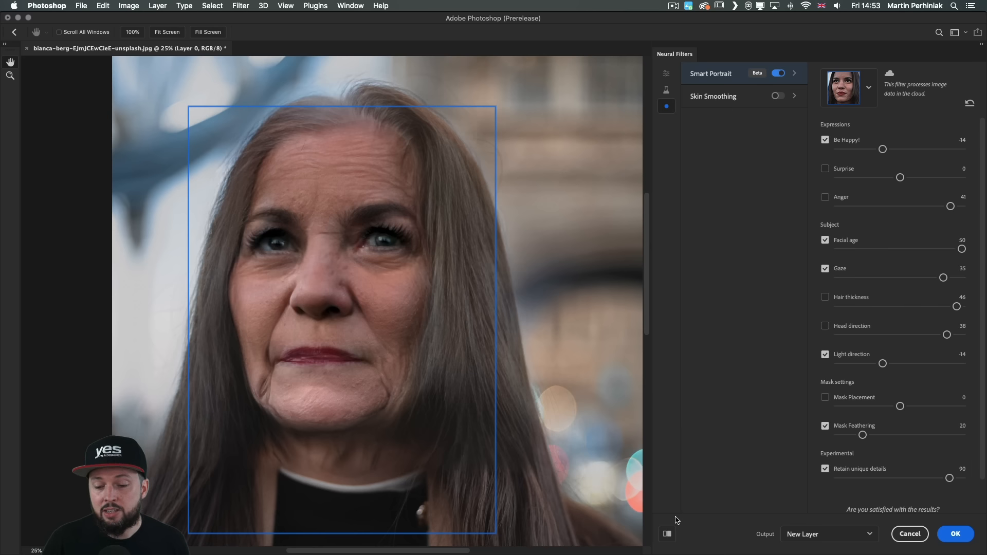
# Output the Smart Portrait result as a Smart Filter, comparing the aged face with the original before and after applying it
pyautogui.click(667, 534)
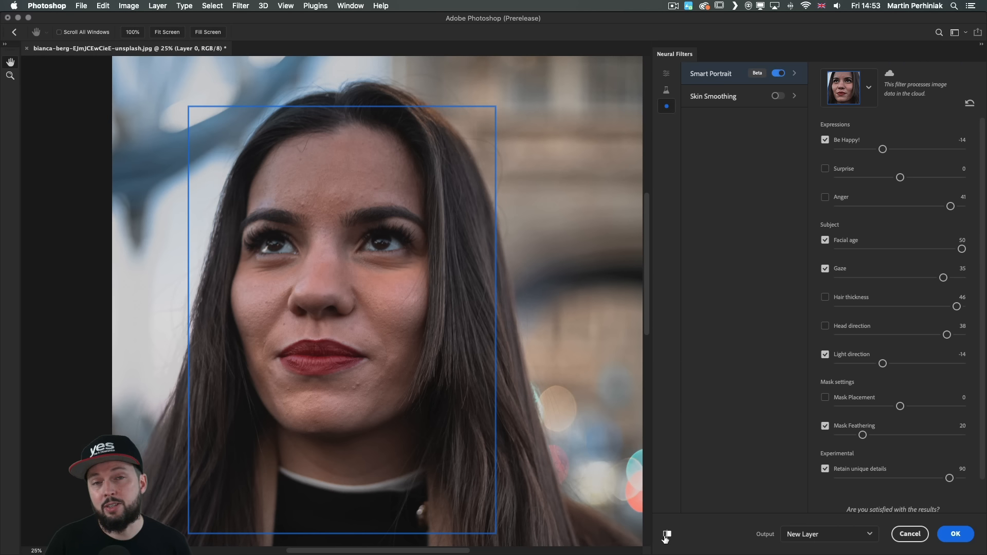
pyautogui.click(667, 534)
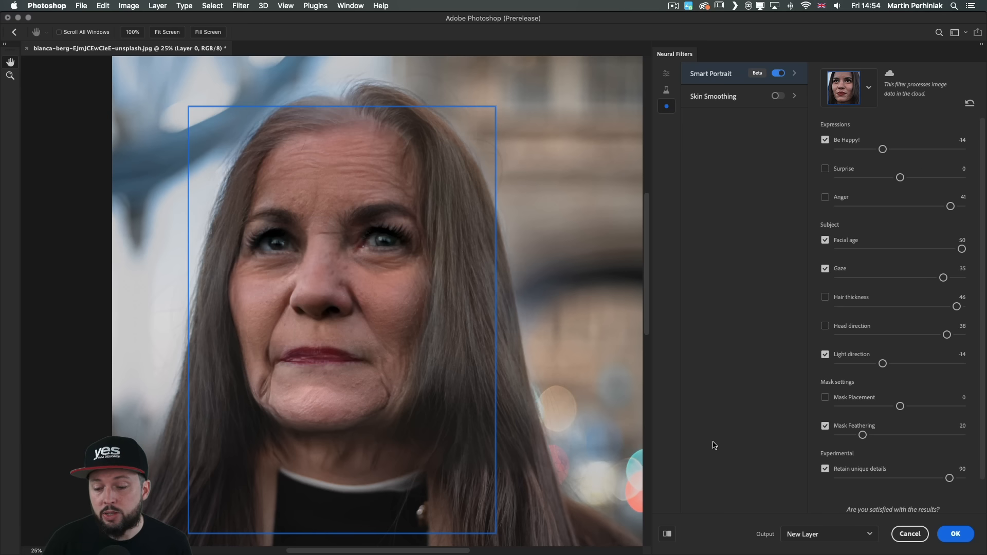
pyautogui.click(803, 533)
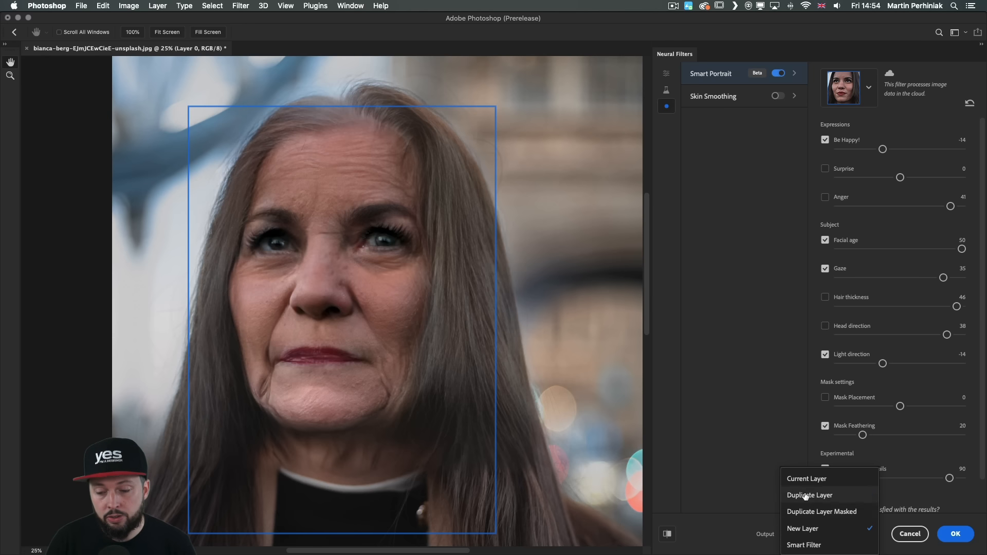
pyautogui.click(816, 546)
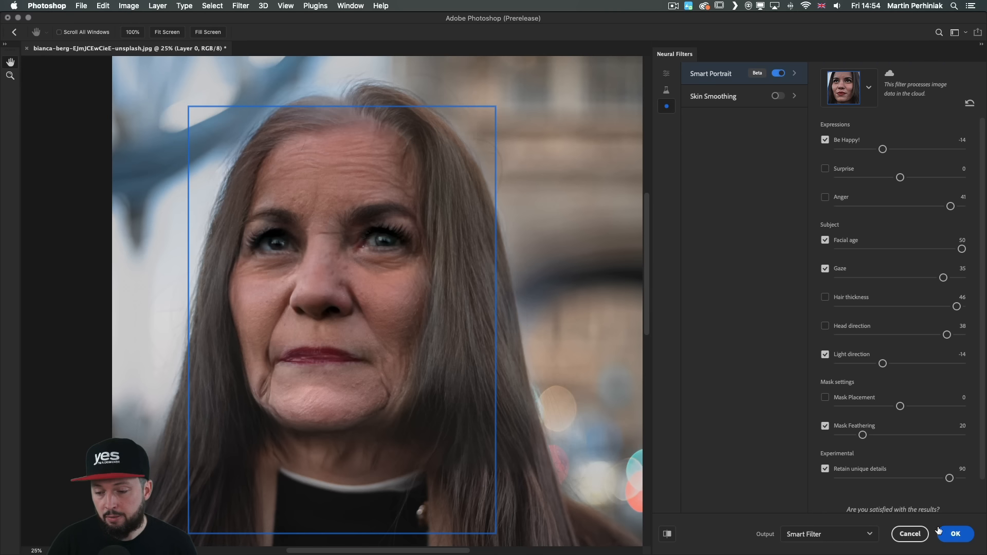
pyautogui.click(954, 535)
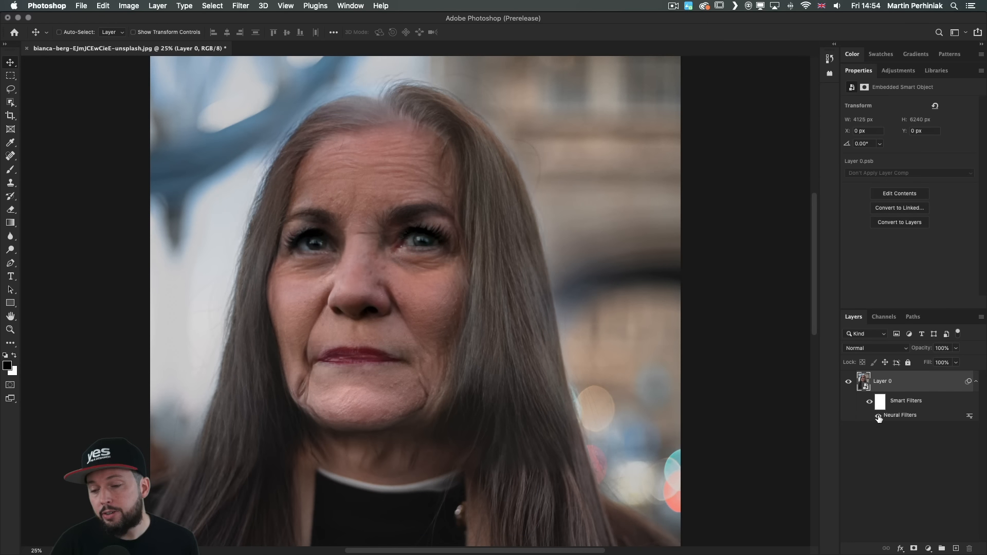
pyautogui.click(869, 403)
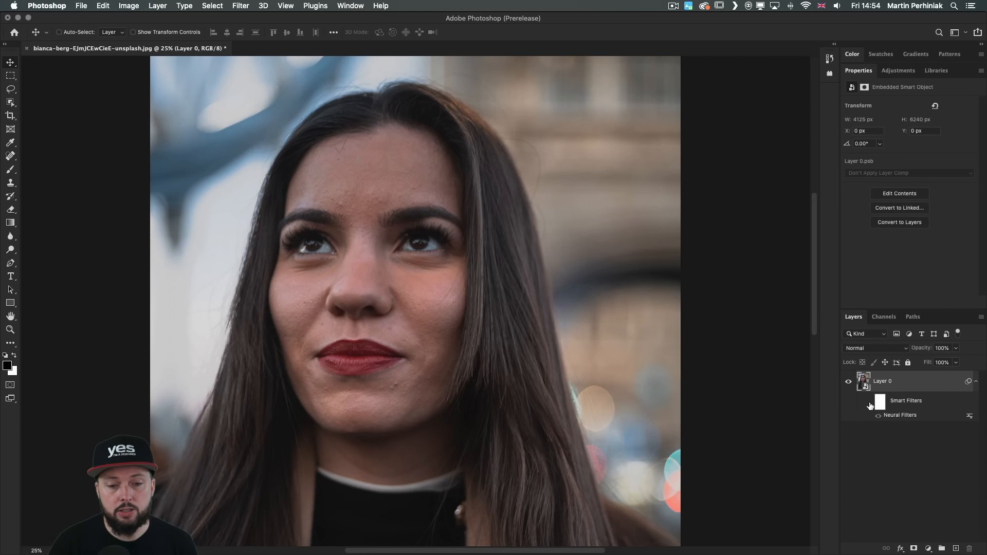
pyautogui.click(869, 403)
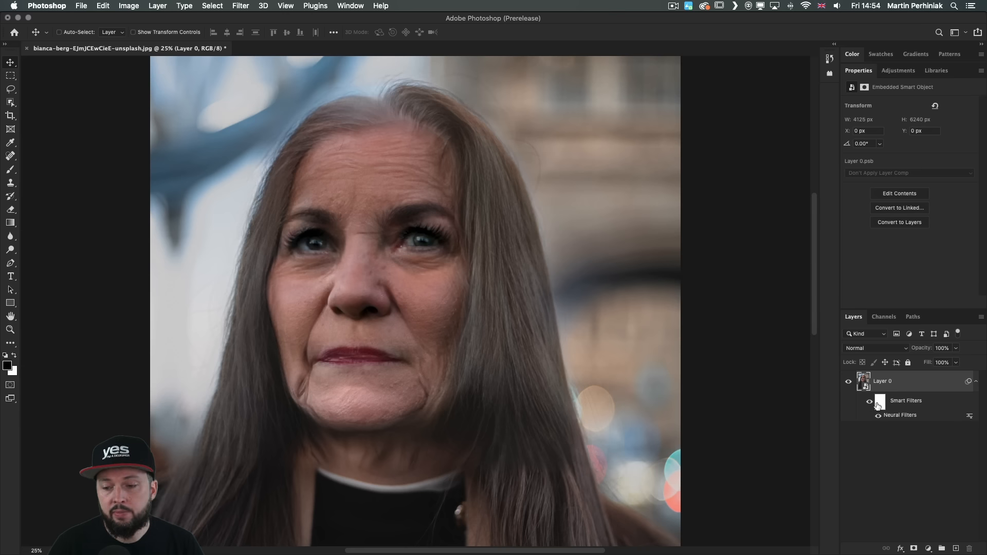
# Paint black over both eyes on the Smart Filters mask to bring back the original eyes
pyautogui.click(879, 403)
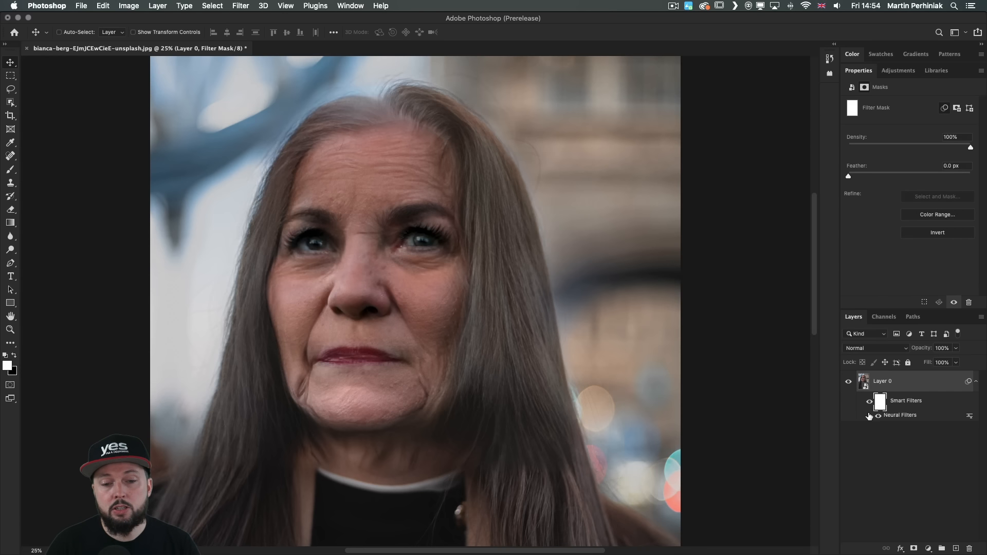
pyautogui.press('b')
pyautogui.moveTo(378, 227)
pyautogui.mouseDown()
pyautogui.moveTo(406, 232)
pyautogui.moveTo(411, 268)
pyautogui.moveTo(411, 242)
pyautogui.moveTo(437, 244)
pyautogui.moveTo(426, 246)
pyautogui.mouseUp()
pyautogui.press('x')
pyautogui.moveTo(323, 254); pyautogui.dragTo(311, 241)
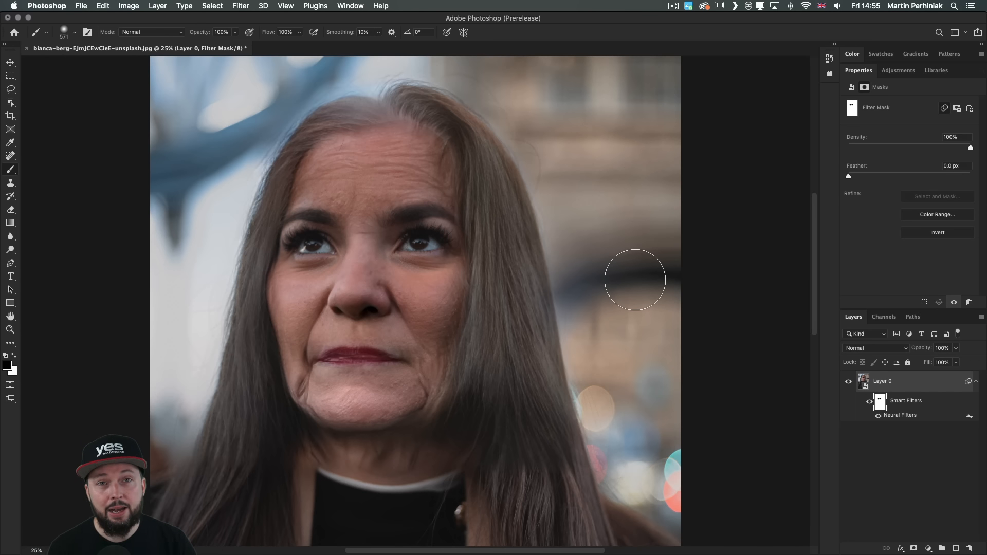
# Undo the eye strokes on the filter mask and reopen the Neural Filters smart filter for editing
pyautogui.press('super+z')
pyautogui.press('super+z')
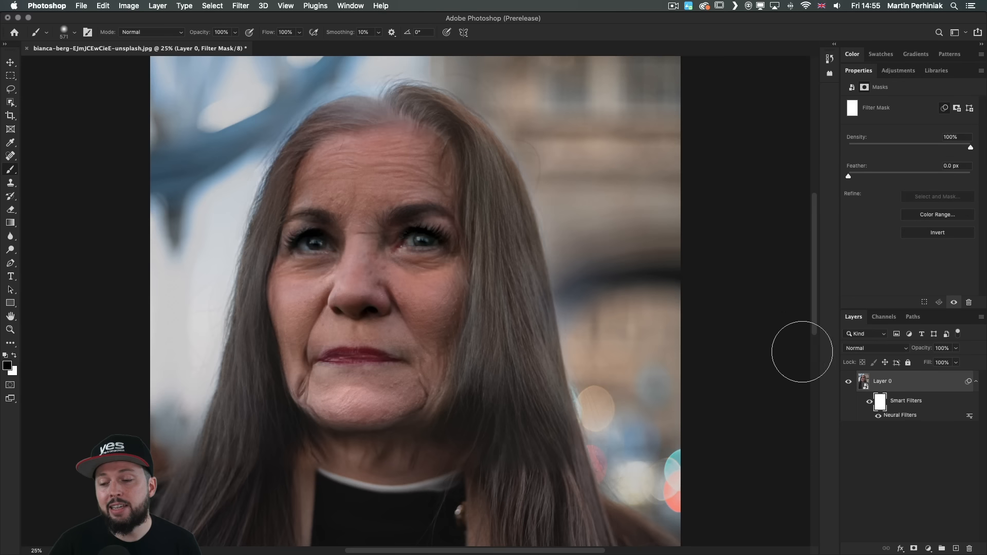
pyautogui.doubleClick(898, 415)
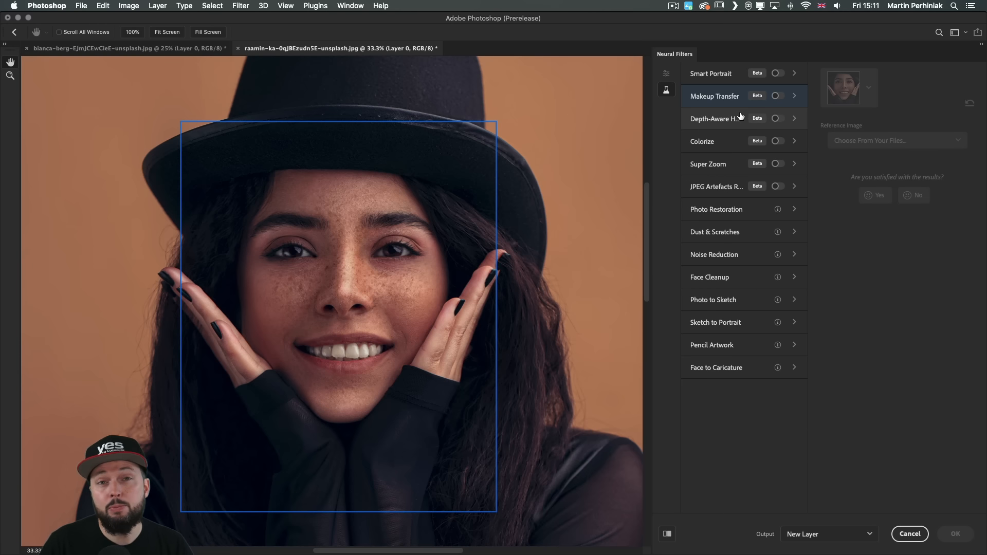
# Turn on Makeup Transfer for the portrait with the hat and load the red-rose portrait as its reference image
pyautogui.click(776, 96)
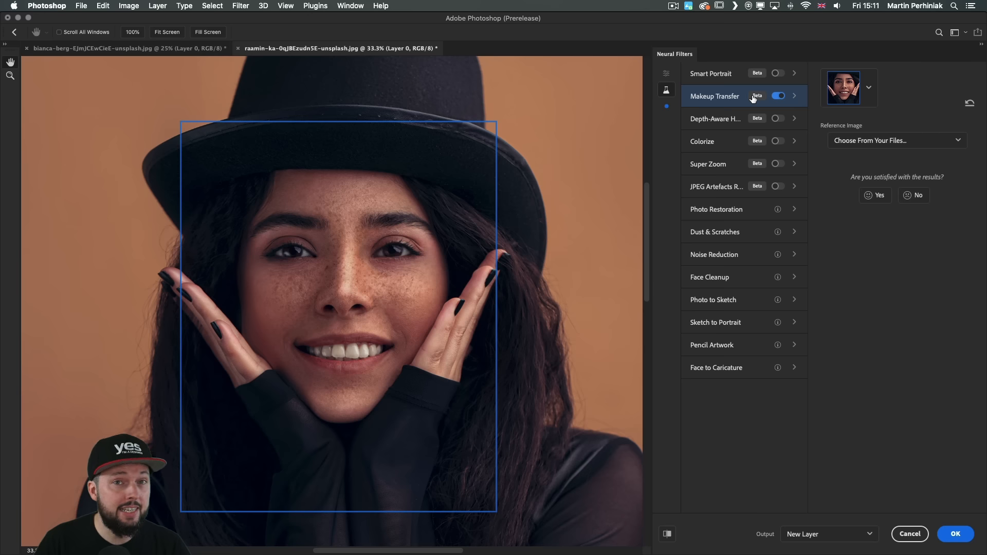
pyautogui.moveTo(753, 97)
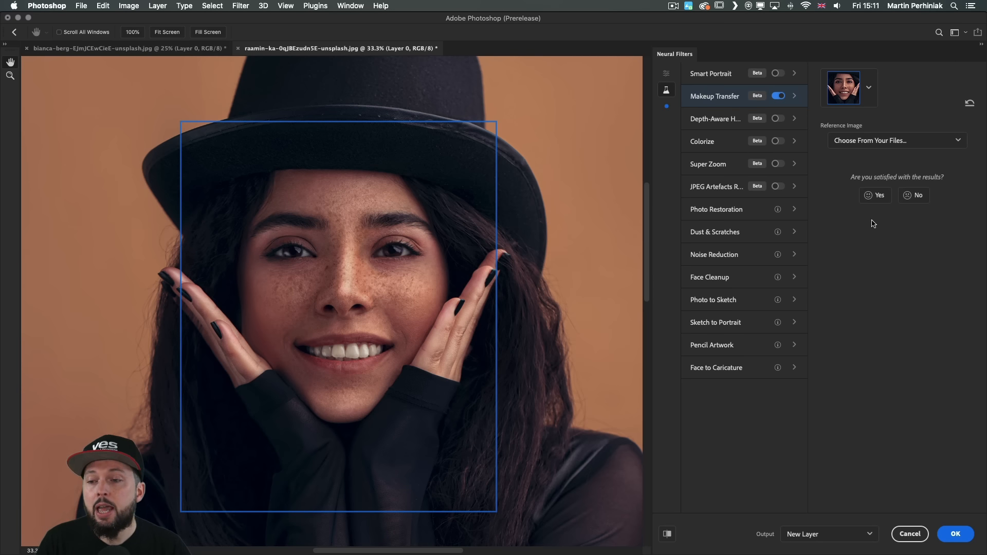
pyautogui.click(875, 144)
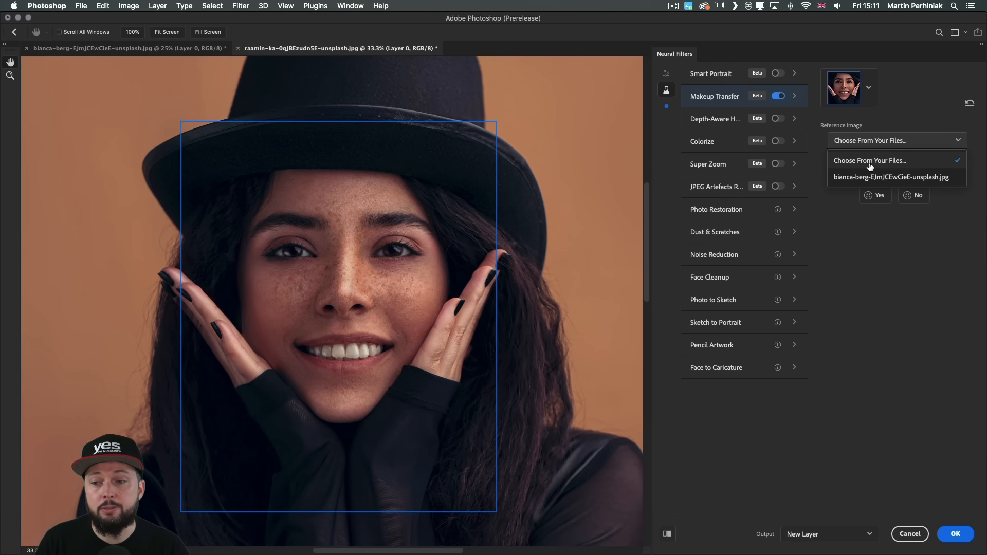
pyautogui.click(870, 161)
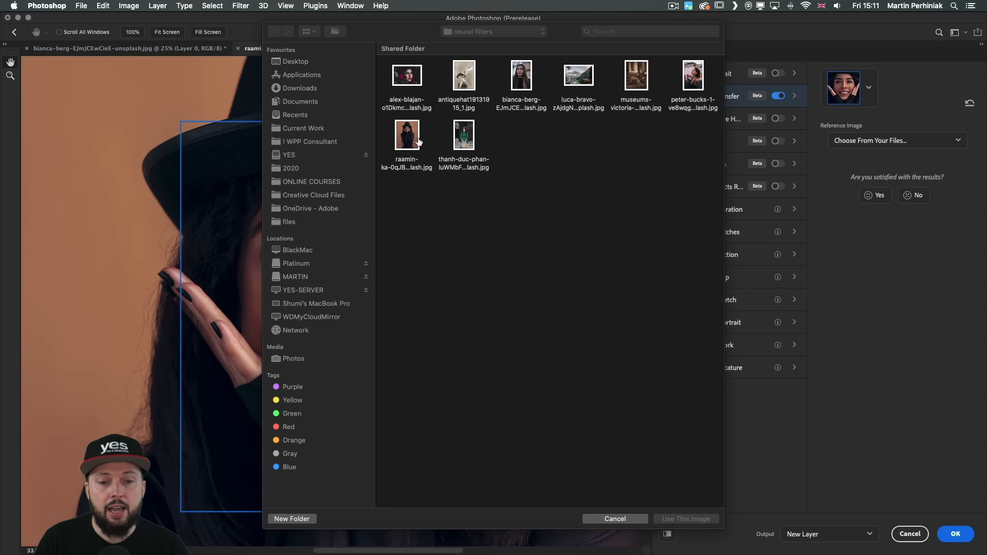
pyautogui.click(686, 518)
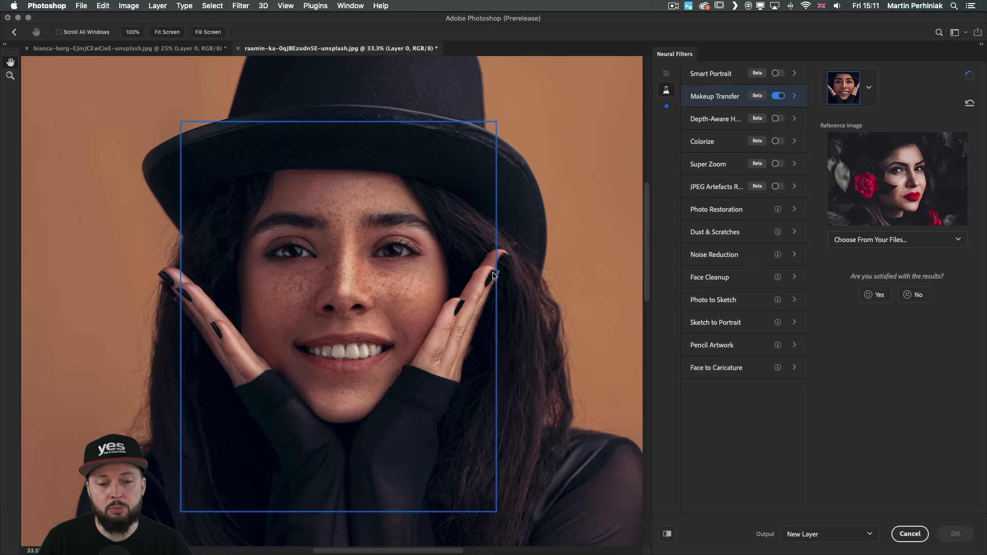
# Compare the transferred makeup with the original face and output the Makeup Transfer result as a Smart Filter
pyautogui.click(666, 535)
pyautogui.click(666, 534)
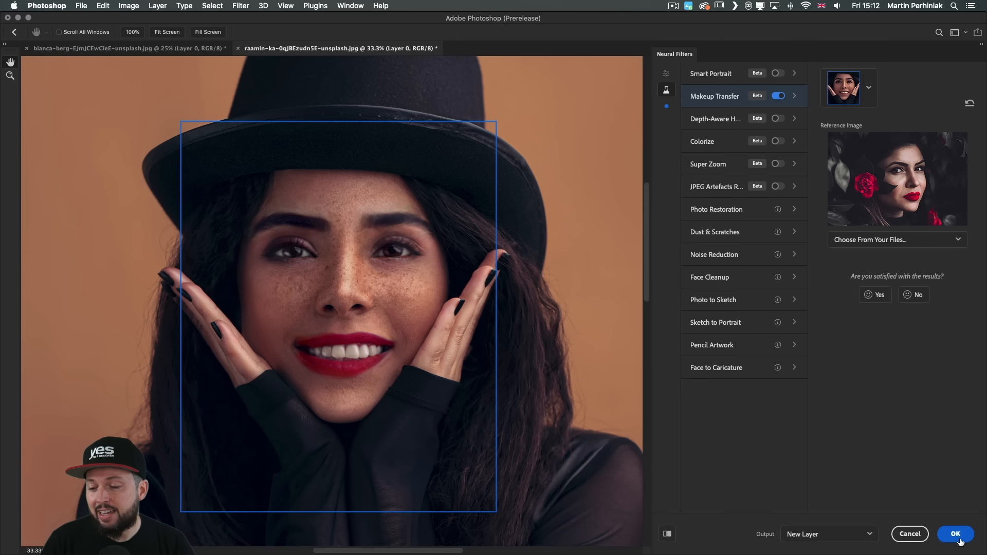
pyautogui.click(837, 535)
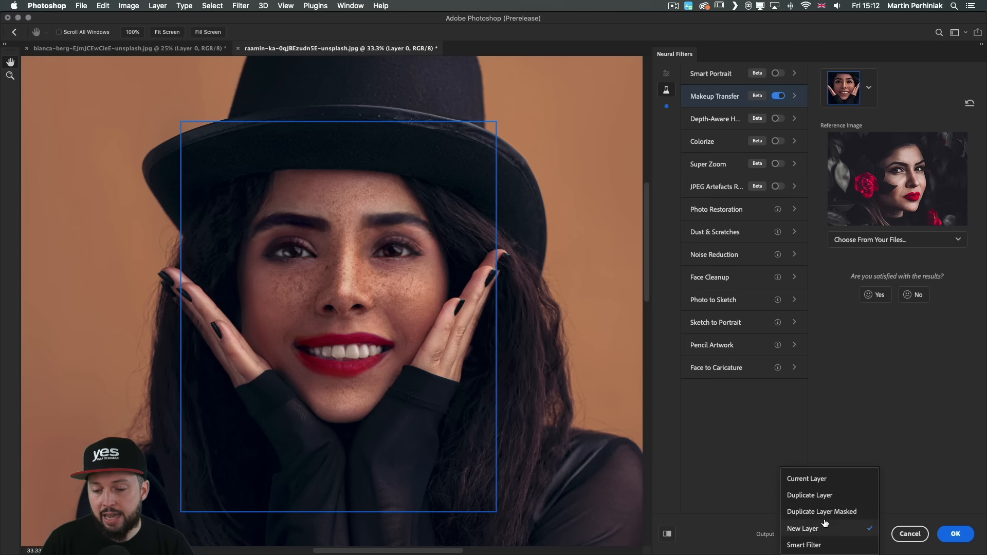
pyautogui.click(819, 546)
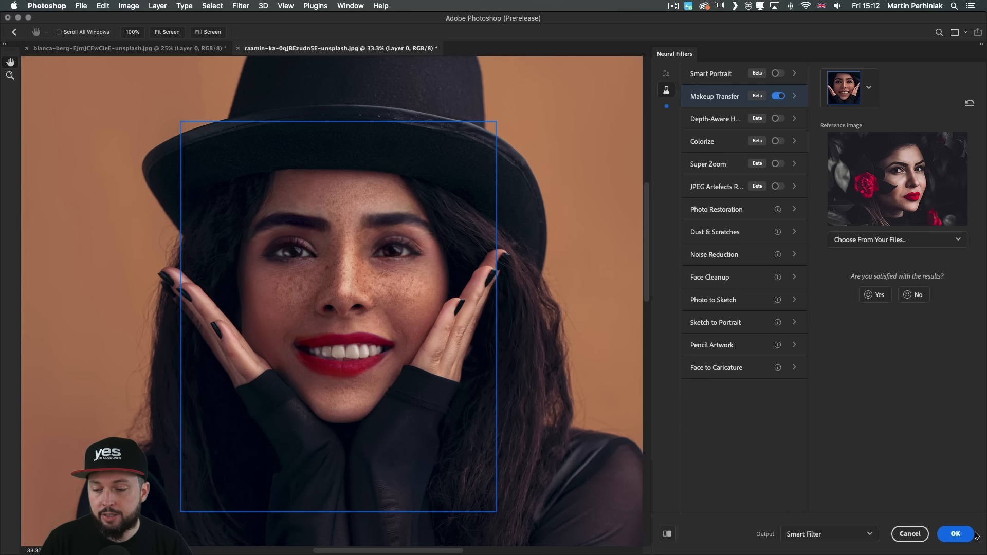
pyautogui.click(954, 534)
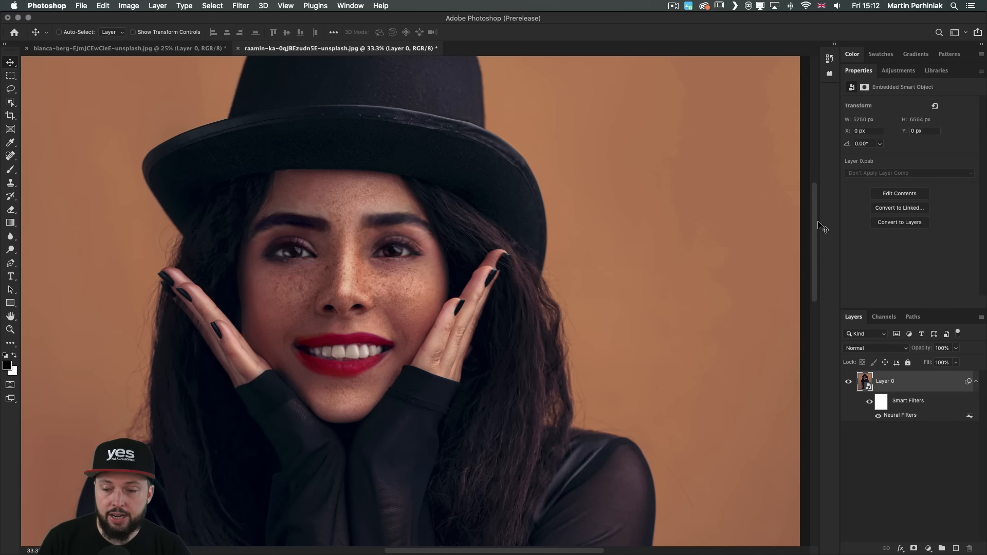
# Paint black on the Smart Filters mask at the corner of the mouth to remove the lipstick spilling past the lips
pyautogui.click(881, 402)
pyautogui.press('b')
pyautogui.moveTo(309, 355); pyautogui.dragTo(316, 354)
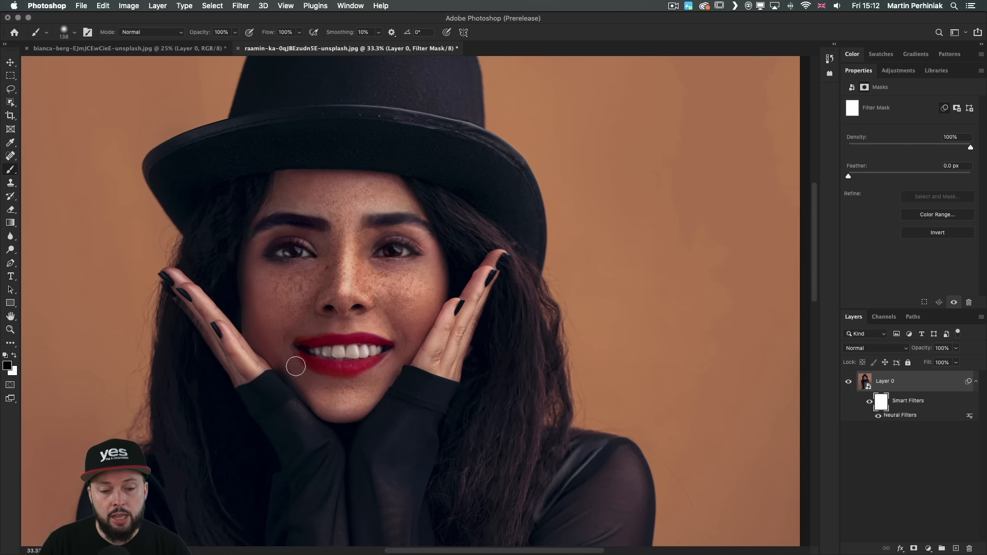
pyautogui.moveTo(297, 372)
pyautogui.mouseDown()
pyautogui.moveTo(280, 321)
pyautogui.moveTo(286, 337)
pyautogui.moveTo(303, 333)
pyautogui.mouseUp()
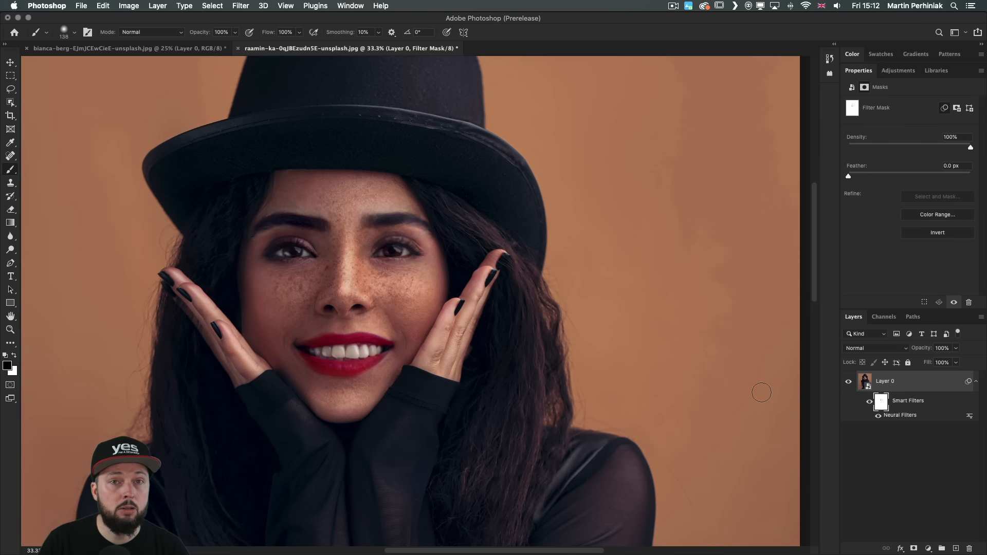
# Toggle the Smart Filters visibility to compare the made-up face with the original portrait
pyautogui.click(870, 402)
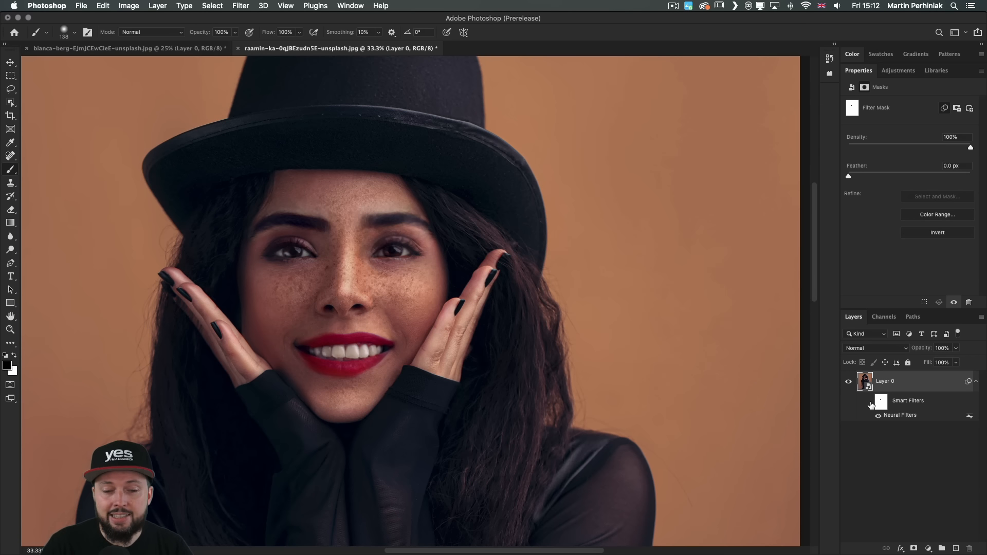
pyautogui.click(870, 404)
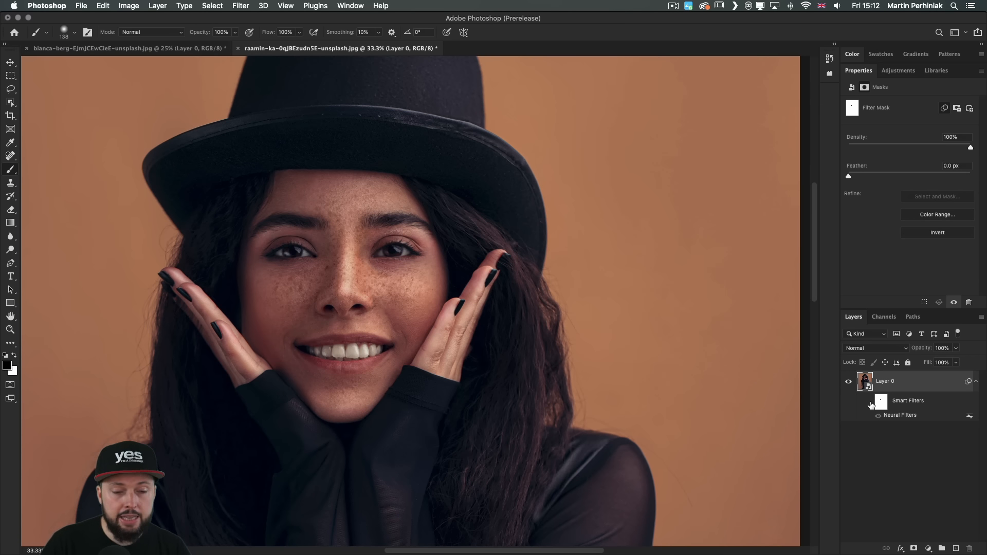
pyautogui.click(870, 404)
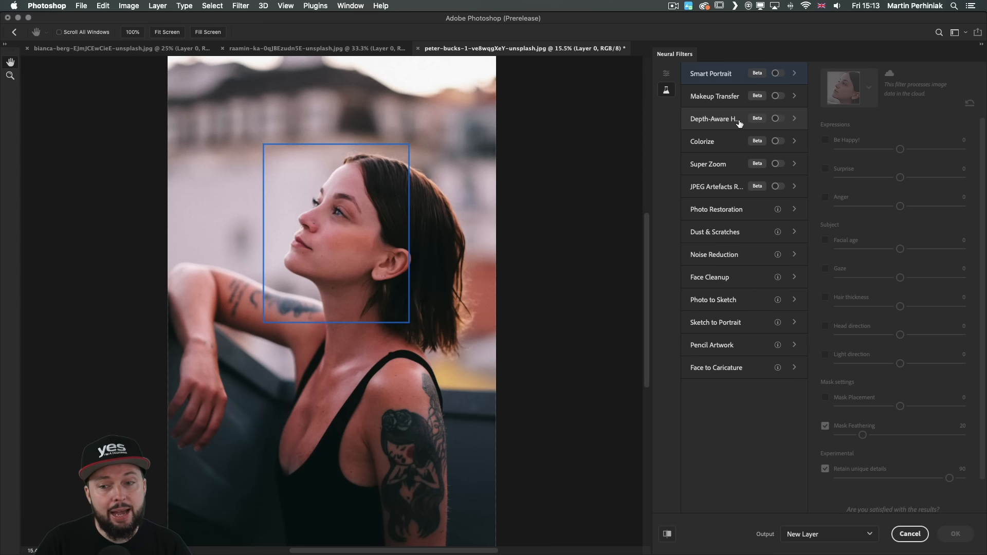
# Turn on Depth-Aware Haze for the portrait of the tattooed woman, set Haze to 88 and compare it with the original
pyautogui.click(763, 123)
pyautogui.click(777, 119)
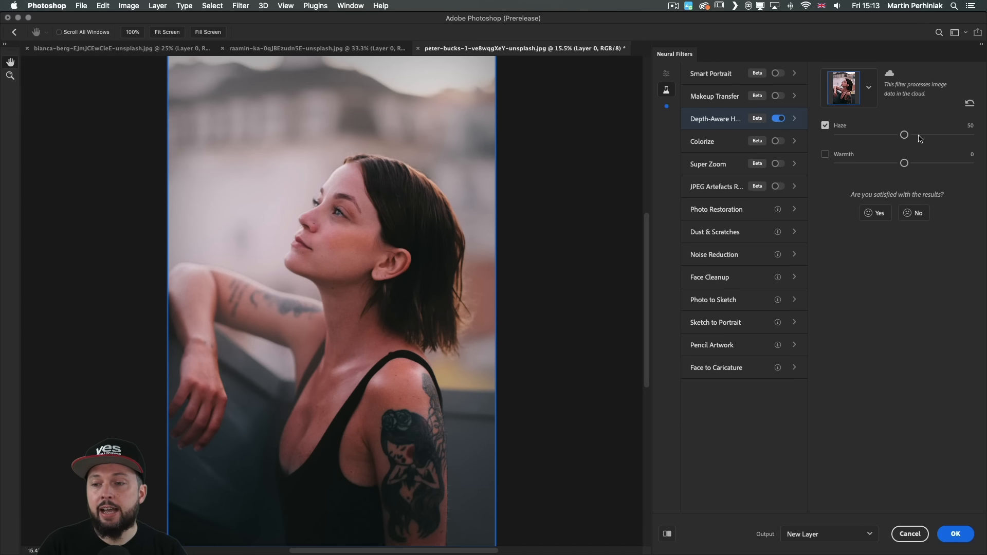
pyautogui.click(952, 136)
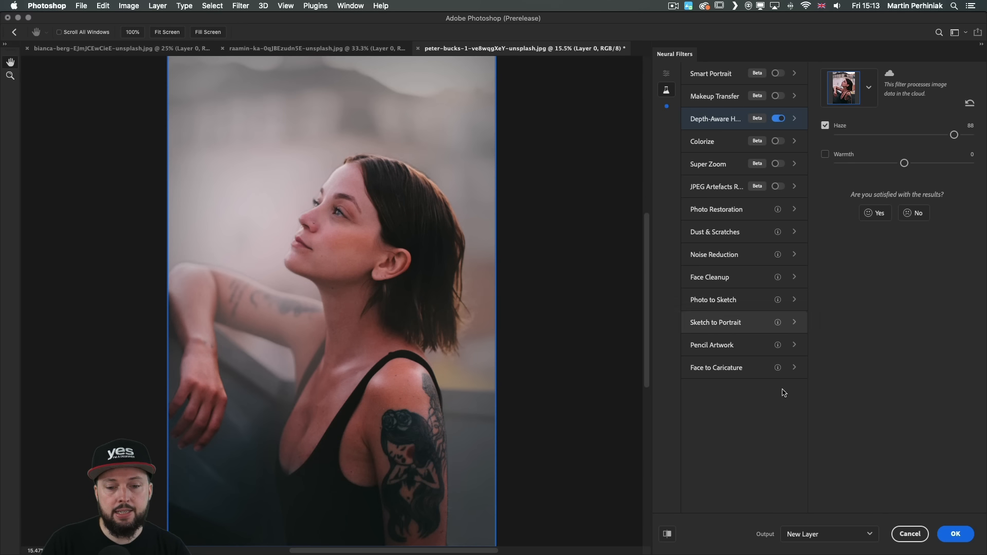
pyautogui.click(667, 534)
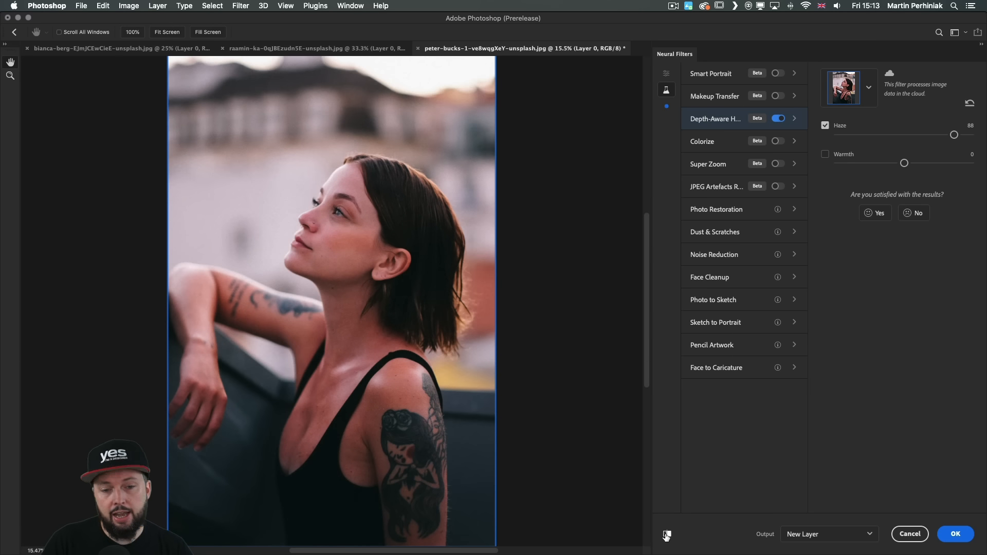
pyautogui.click(667, 535)
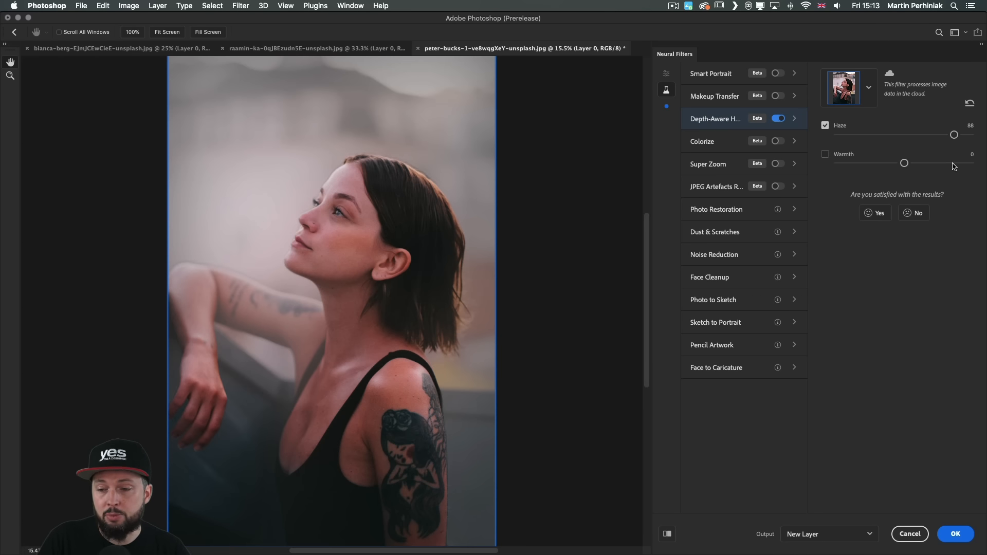
# Try the haze Warmth at 36 and -24, set Warmth to 50 and Haze to 100, and compare the effect with the original
pyautogui.click(952, 163)
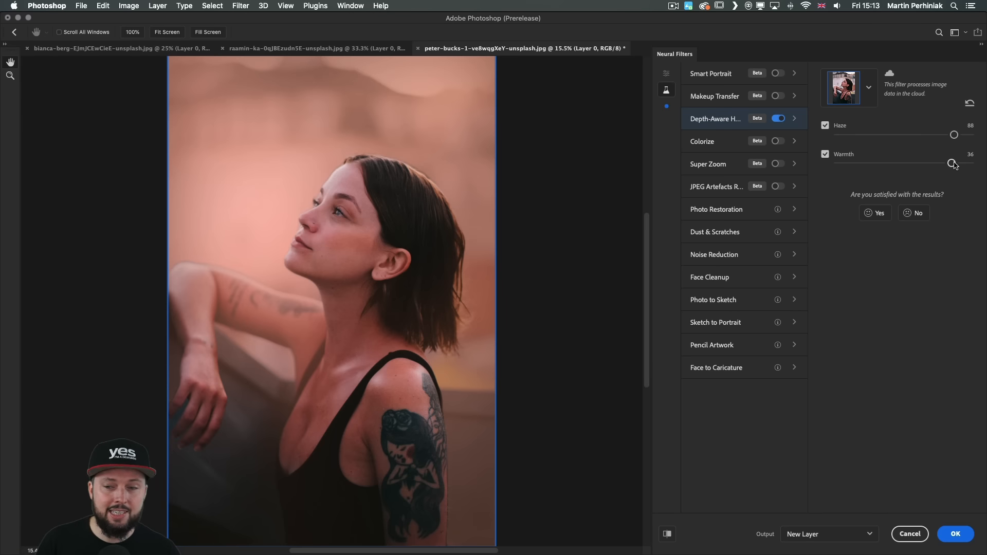
pyautogui.moveTo(953, 164); pyautogui.dragTo(872, 166)
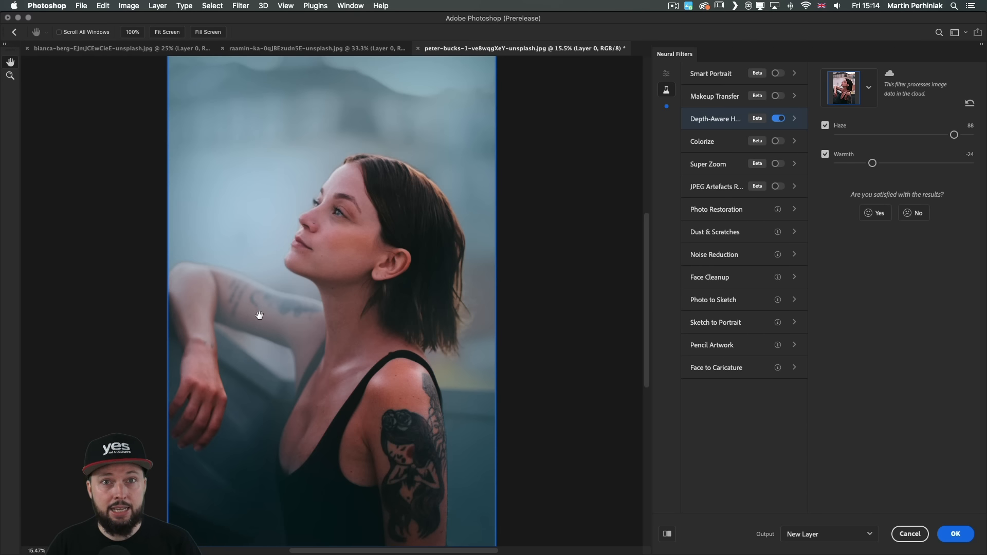
pyautogui.click(950, 163)
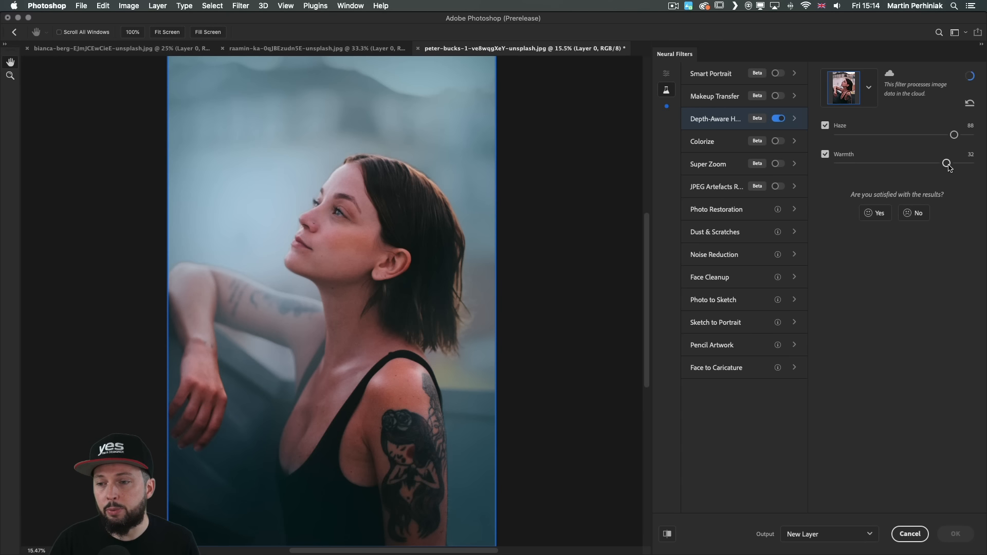
pyautogui.moveTo(947, 163); pyautogui.dragTo(976, 136)
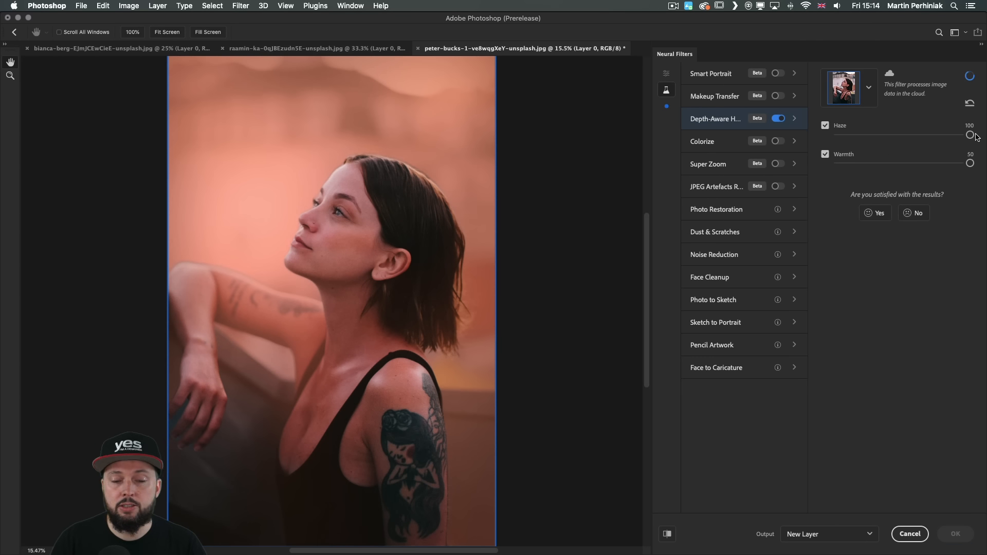
pyautogui.click(669, 535)
pyautogui.click(669, 535)
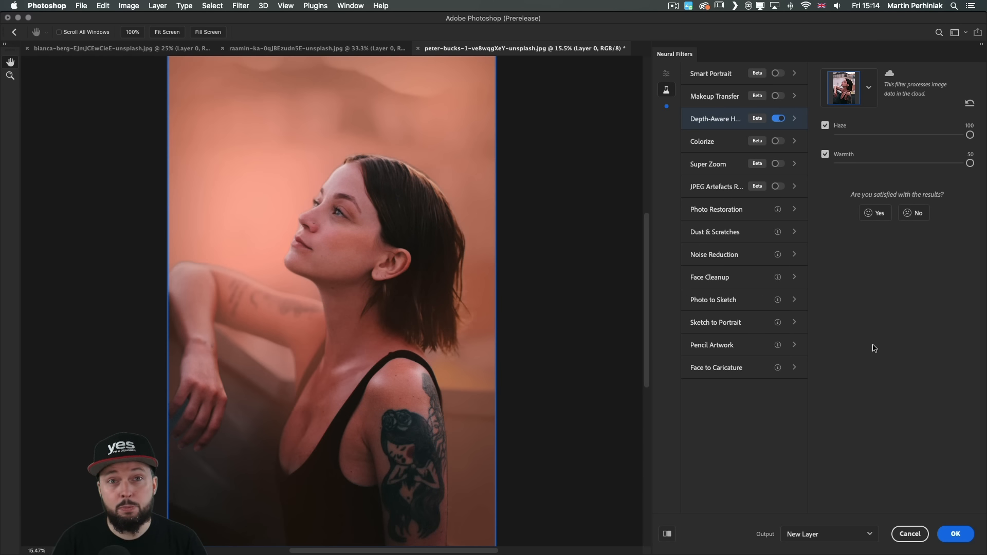
pyautogui.moveTo(949, 135); pyautogui.dragTo(934, 165)
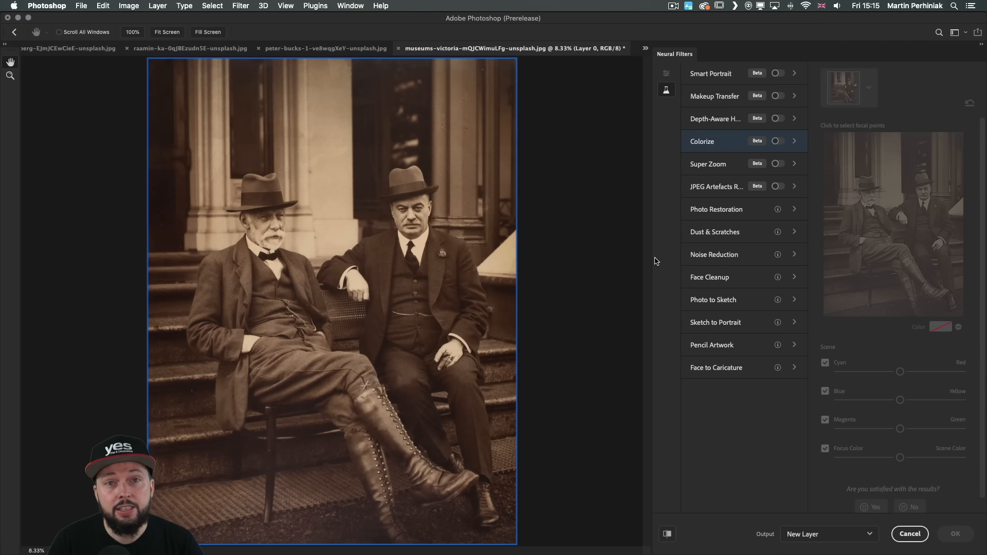
# Turn on Colorize for the old sepia photo of two seated men and compare it with the original
pyautogui.click(777, 141)
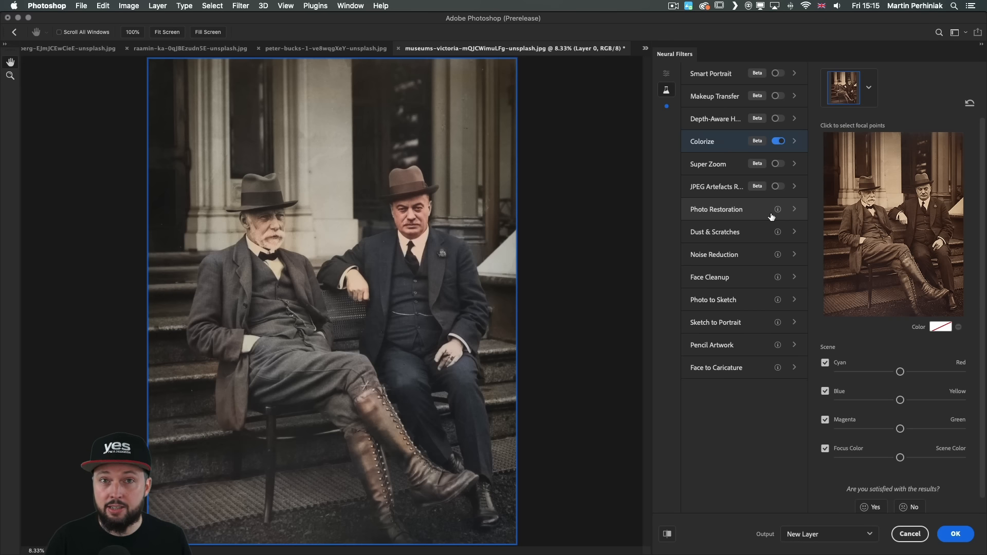
pyautogui.click(668, 533)
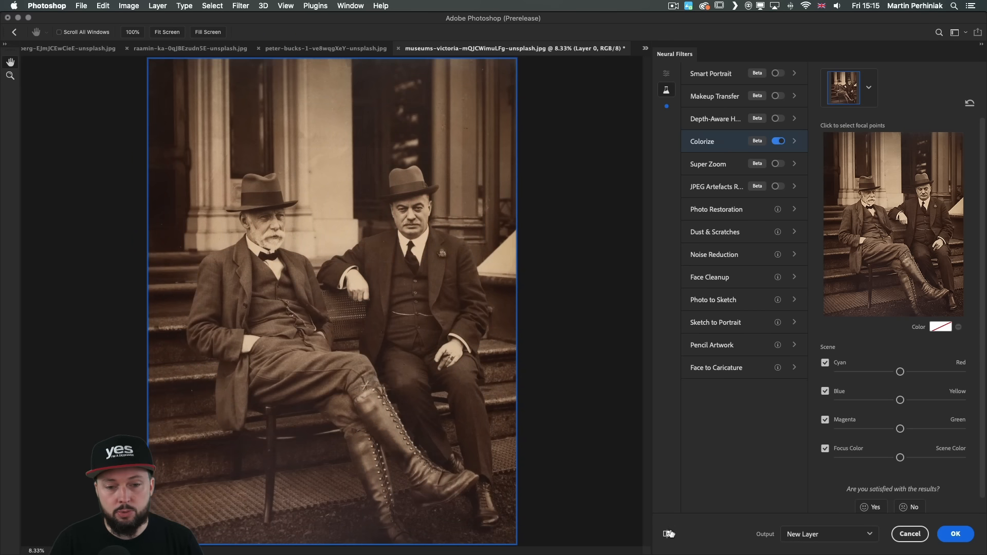
pyautogui.click(667, 534)
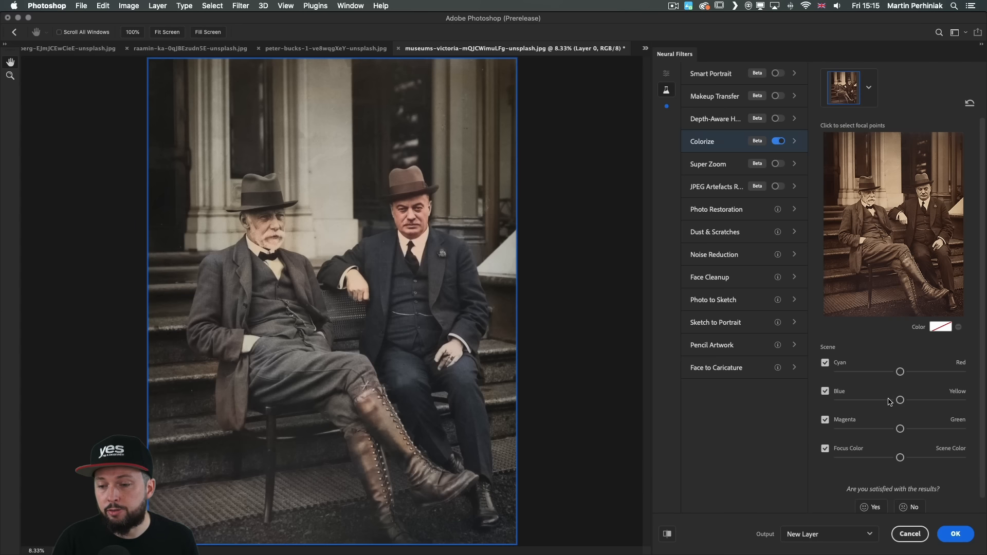
# Shift the colorized scene slightly toward yellow, magenta and cyan
pyautogui.click(915, 400)
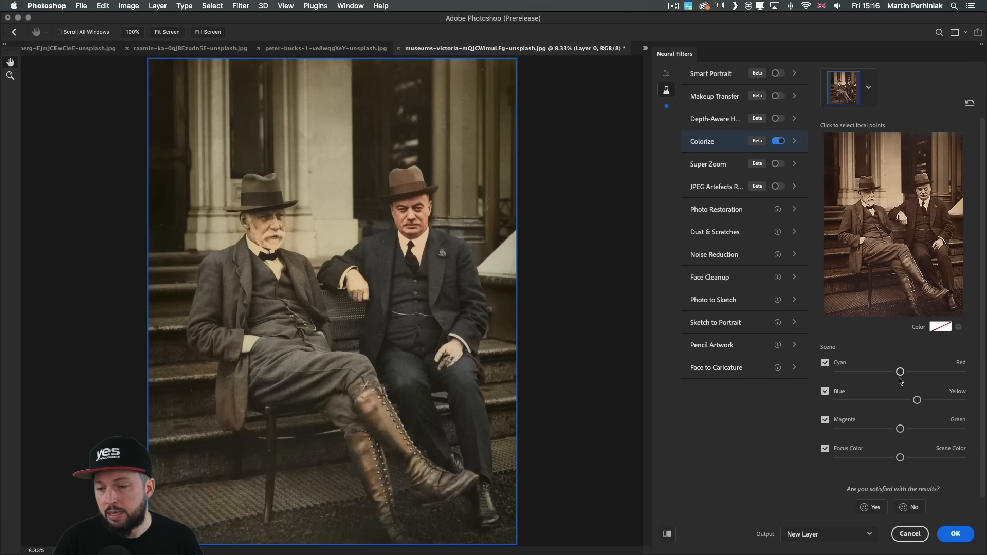
pyautogui.click(888, 429)
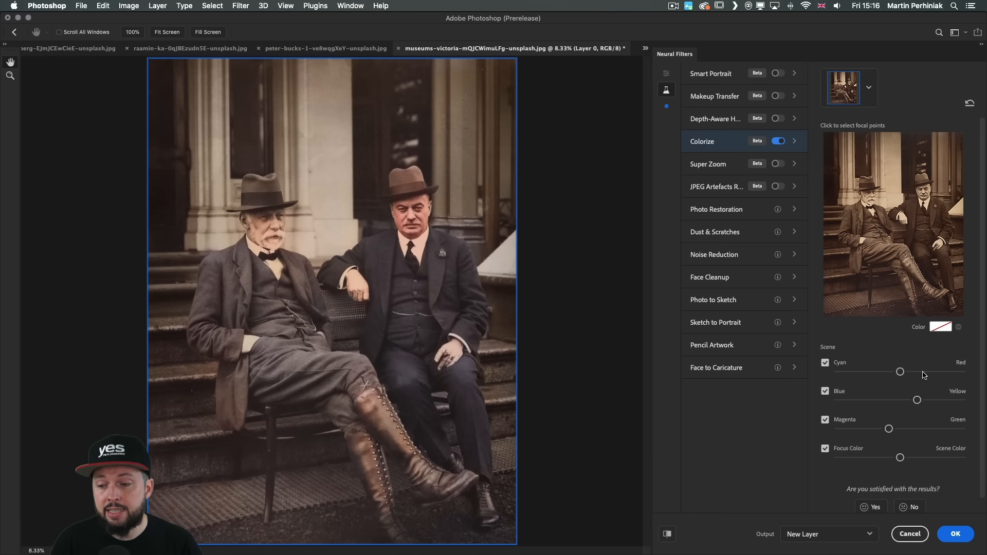
pyautogui.click(891, 372)
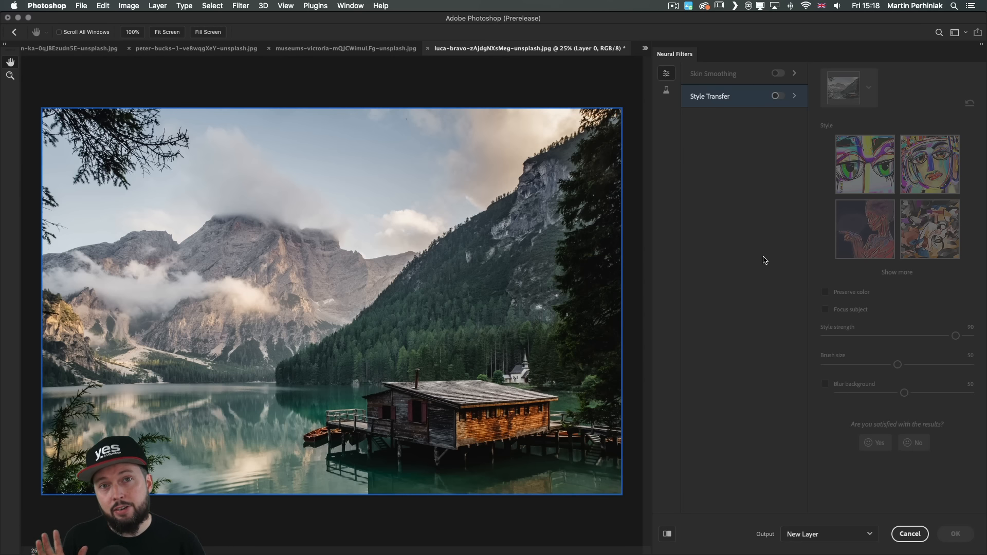
# Turn on Style Transfer for the mountain lake photo, expand the full list of styles and apply the tattoo skull style
pyautogui.click(777, 97)
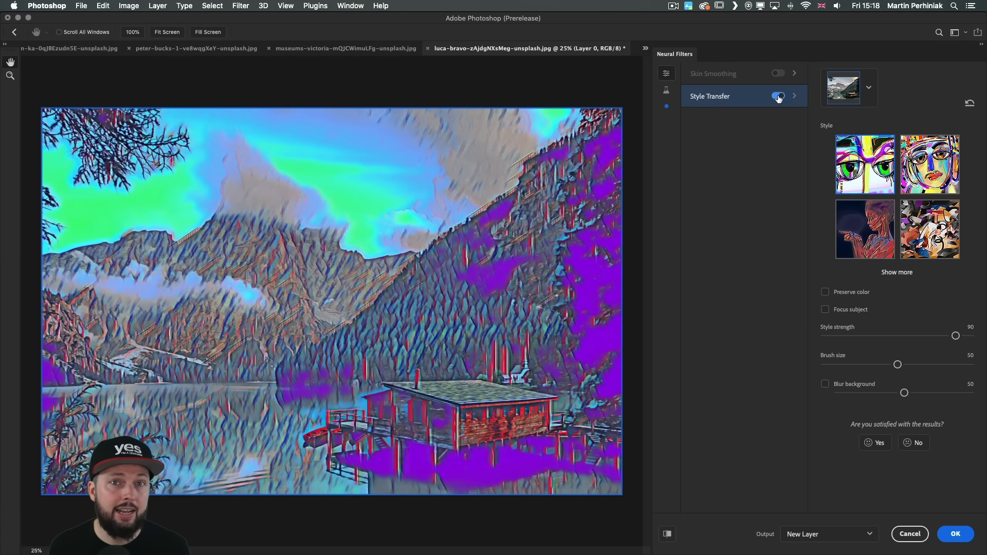
pyautogui.click(897, 272)
pyautogui.scroll(-3, 936, 262)
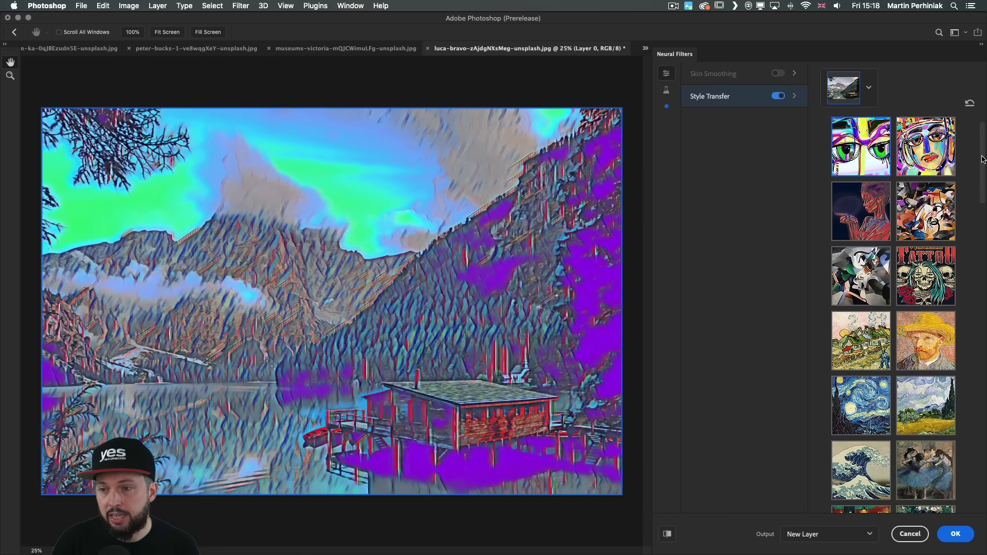
pyautogui.click(933, 237)
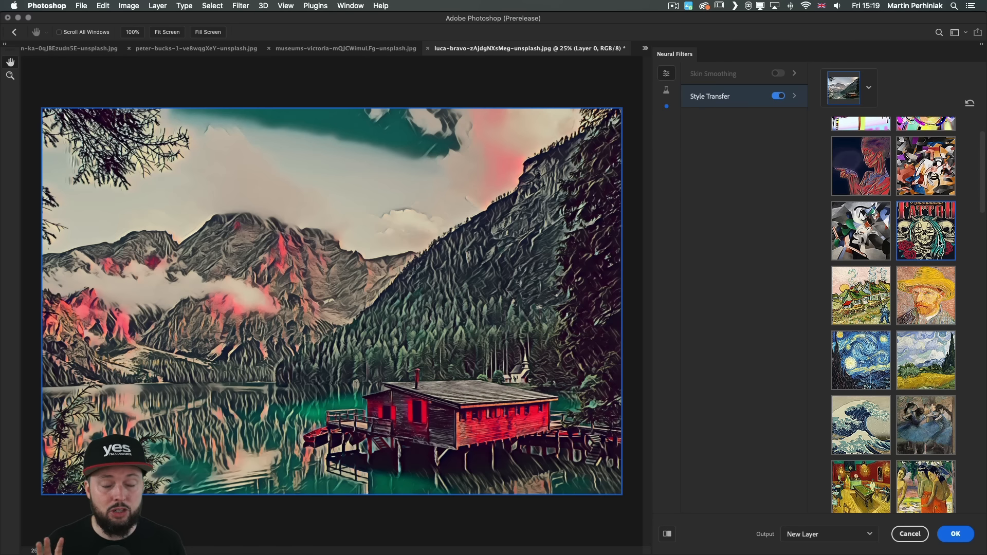
# Apply the style based on The Scream painting to the lake photo and compare it with the original
pyautogui.scroll(2, 979, 150)
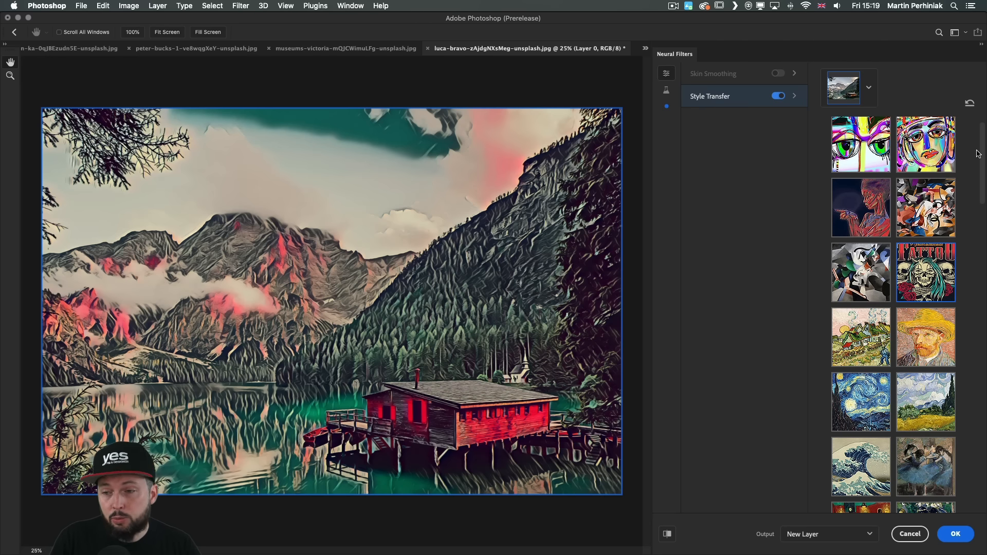
pyautogui.moveTo(978, 155); pyautogui.dragTo(975, 229)
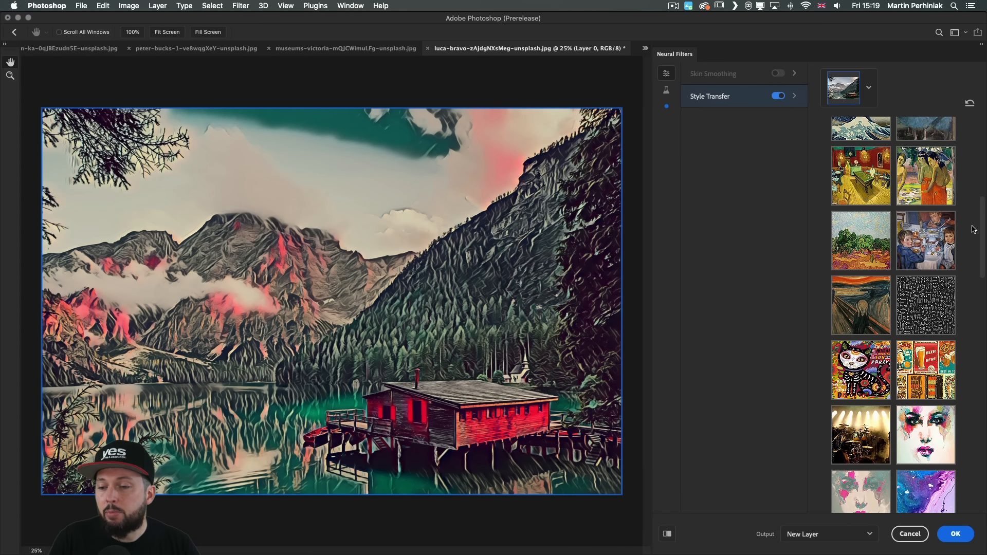
pyautogui.click(870, 302)
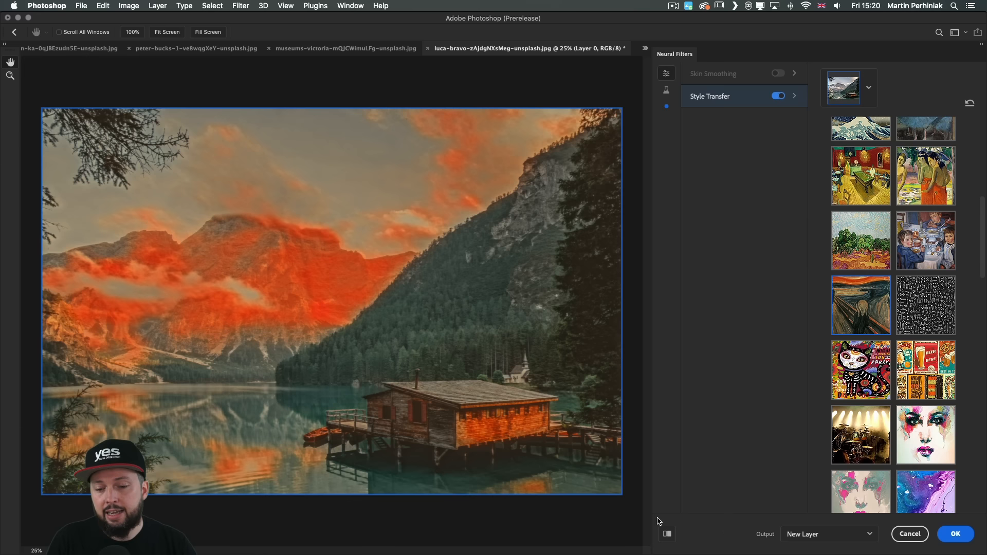
pyautogui.click(666, 534)
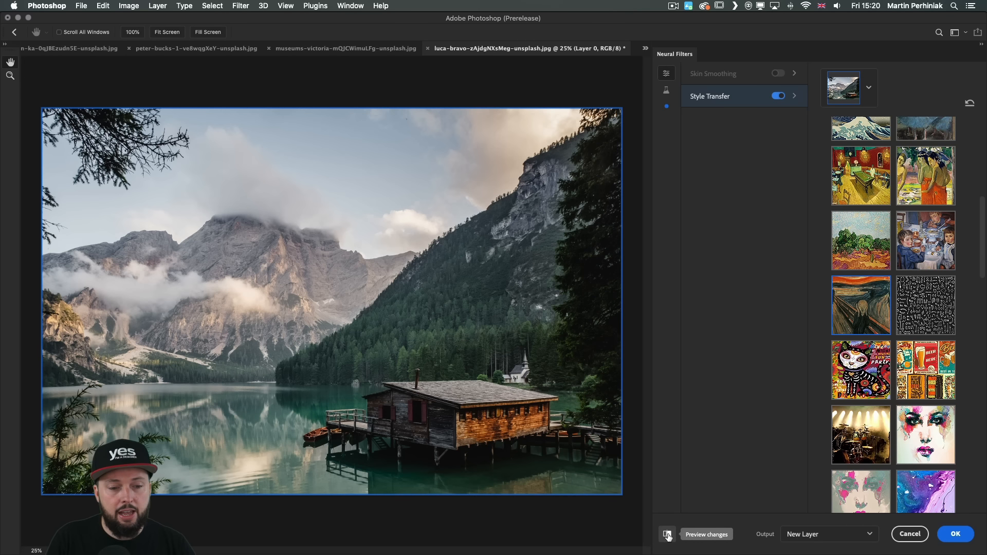
pyautogui.click(668, 535)
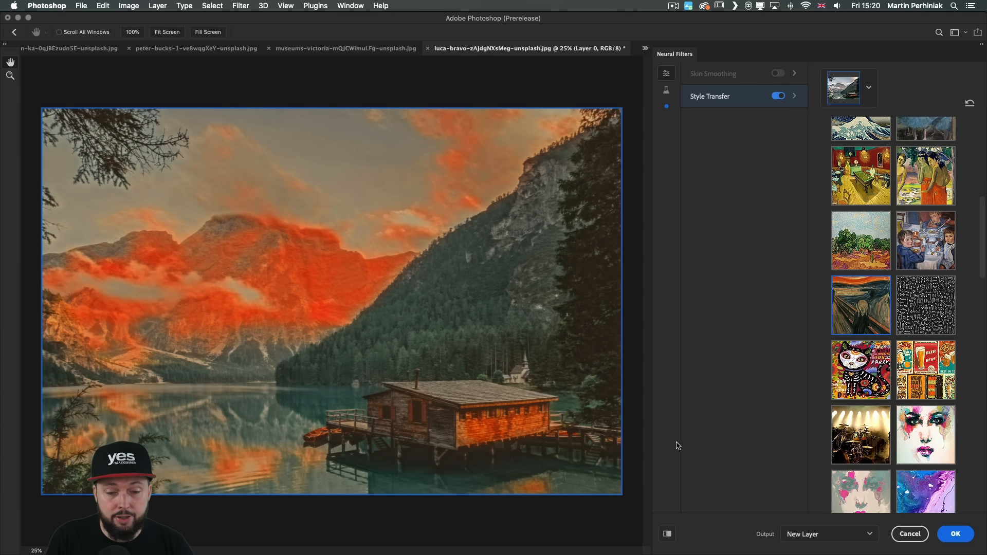
# Set Style Transfer's brush size to 100, then try a style strength of 49 before raising the strength to its maximum
pyautogui.scroll(-1, 851, 312)
pyautogui.scroll(-20, 852, 312)
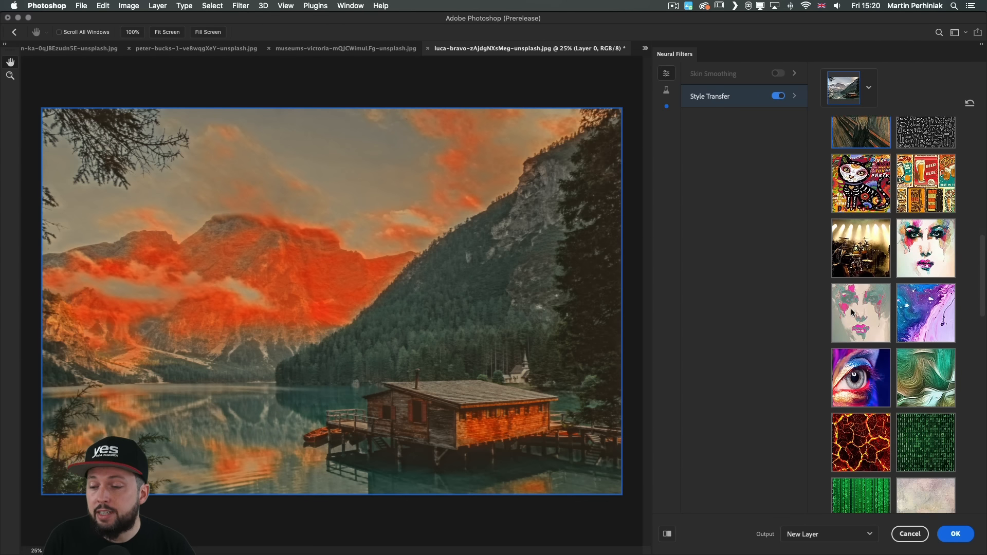
pyautogui.scroll(-20, 852, 312)
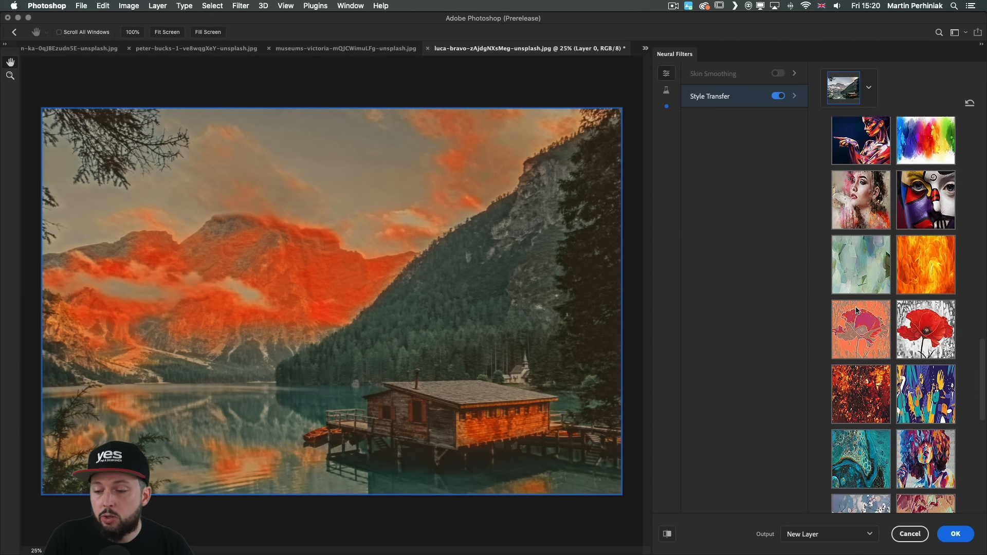
pyautogui.scroll(-9, 861, 307)
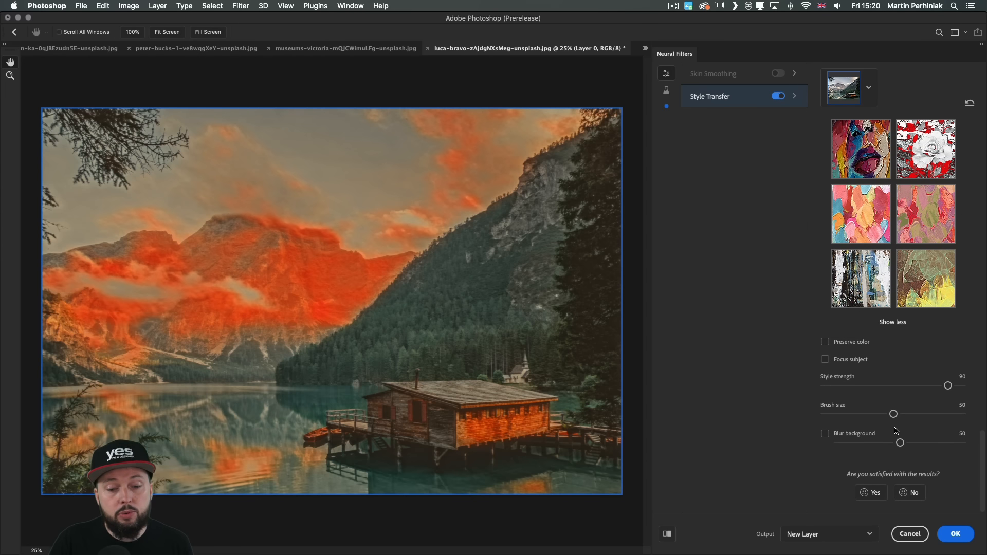
pyautogui.moveTo(894, 414); pyautogui.dragTo(971, 414)
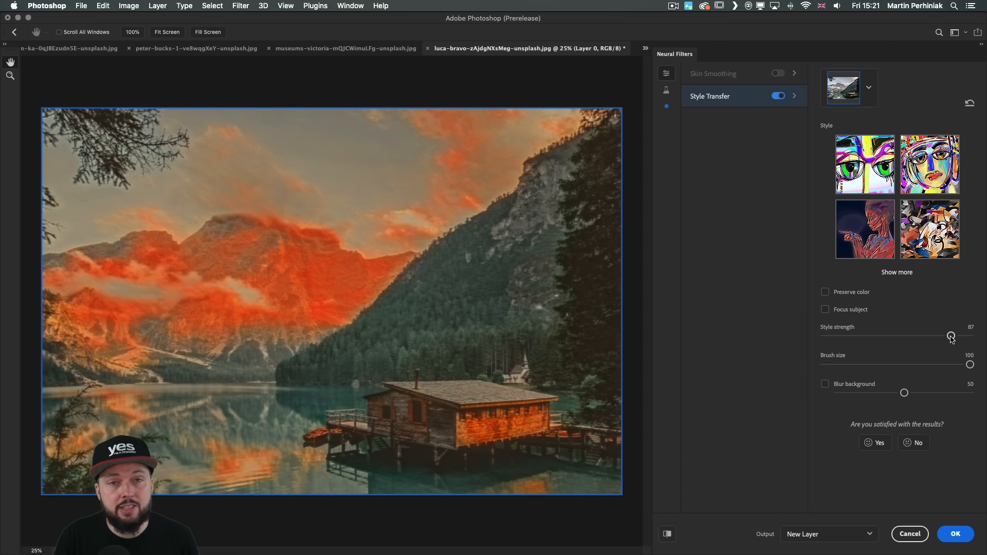
pyautogui.moveTo(951, 338); pyautogui.dragTo(900, 339)
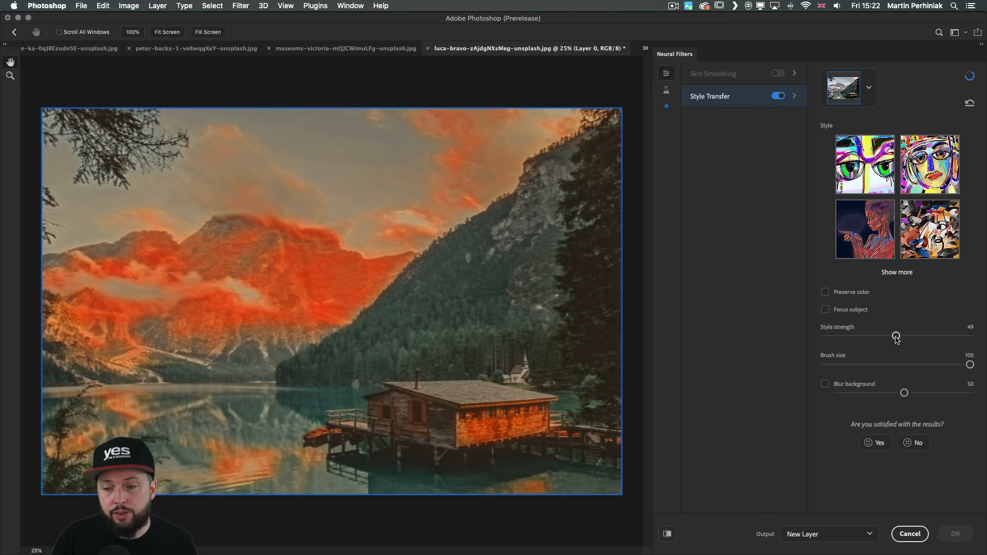
pyautogui.moveTo(896, 336); pyautogui.dragTo(978, 337)
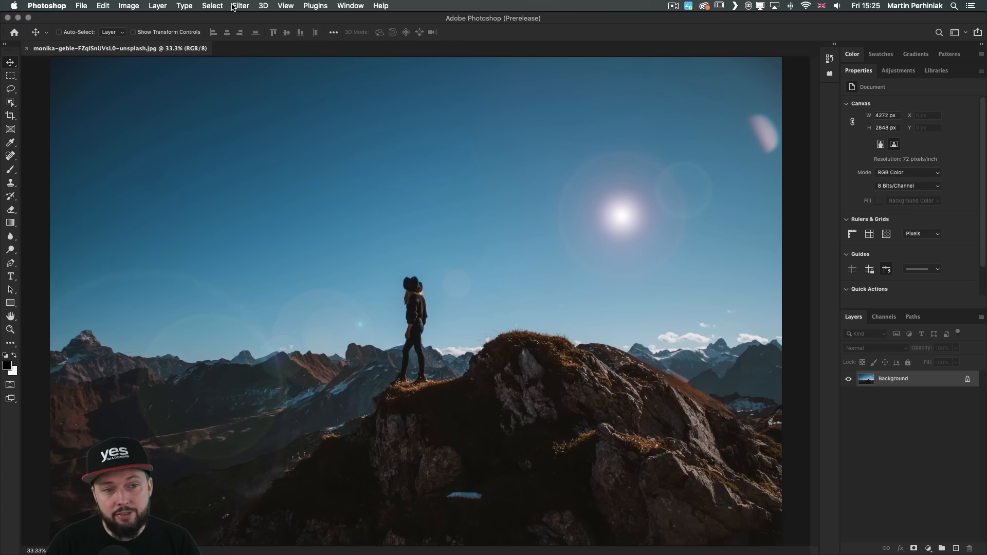
# Select the sky automatically in the photo of the figure on the mountain, then clear the selection
pyautogui.click(206, 6)
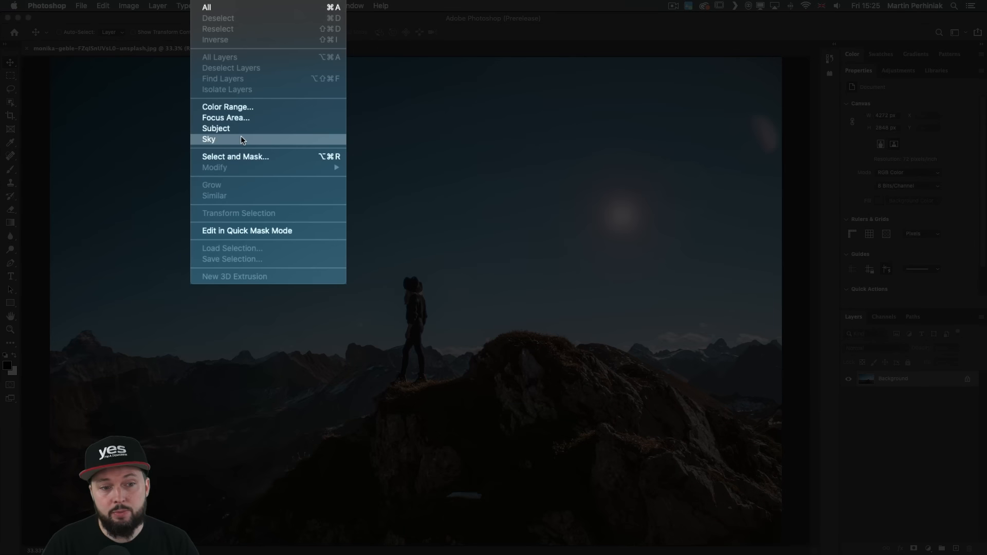
pyautogui.click(240, 139)
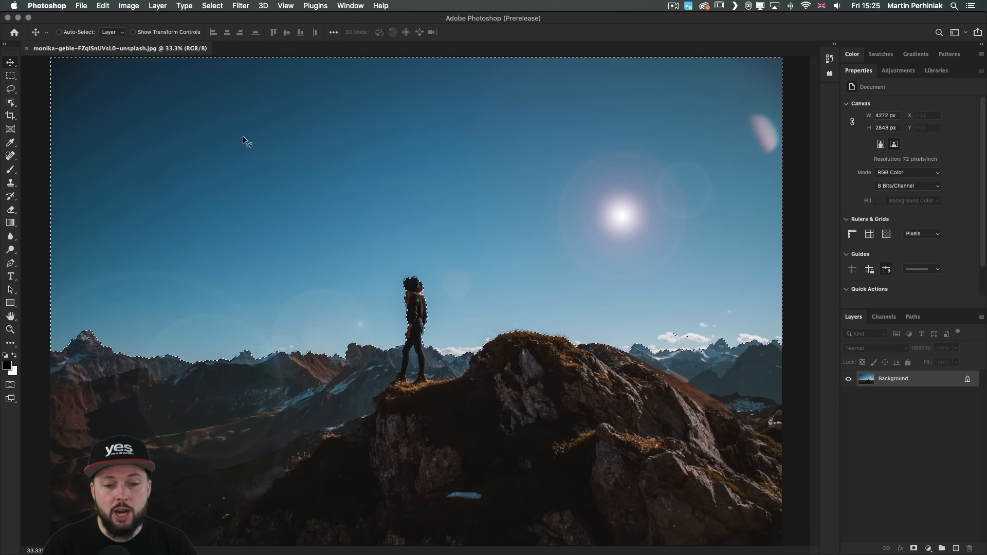
pyautogui.press('super+d')
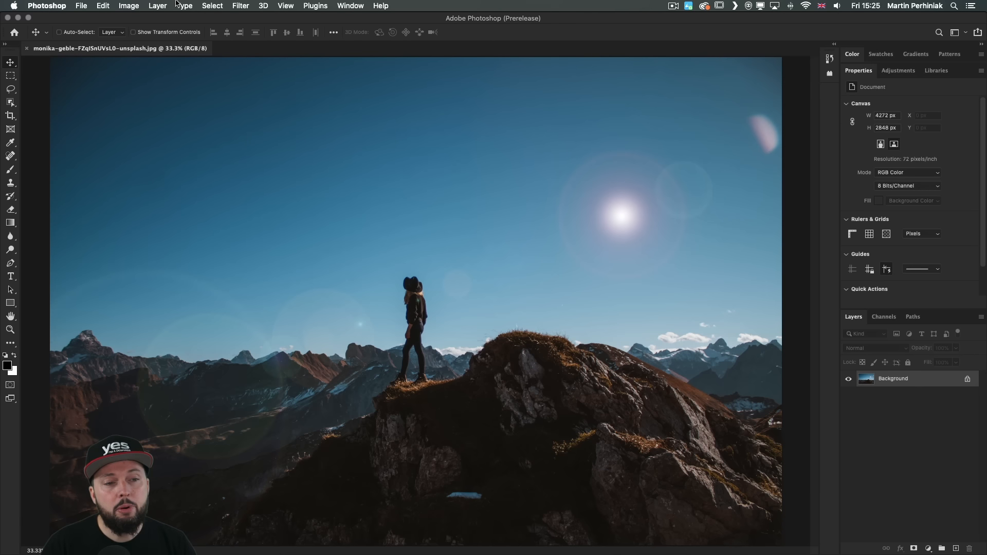
# Open Sky Replacement for the mountain photo and move its dialog away from the standing figure
pyautogui.click(104, 6)
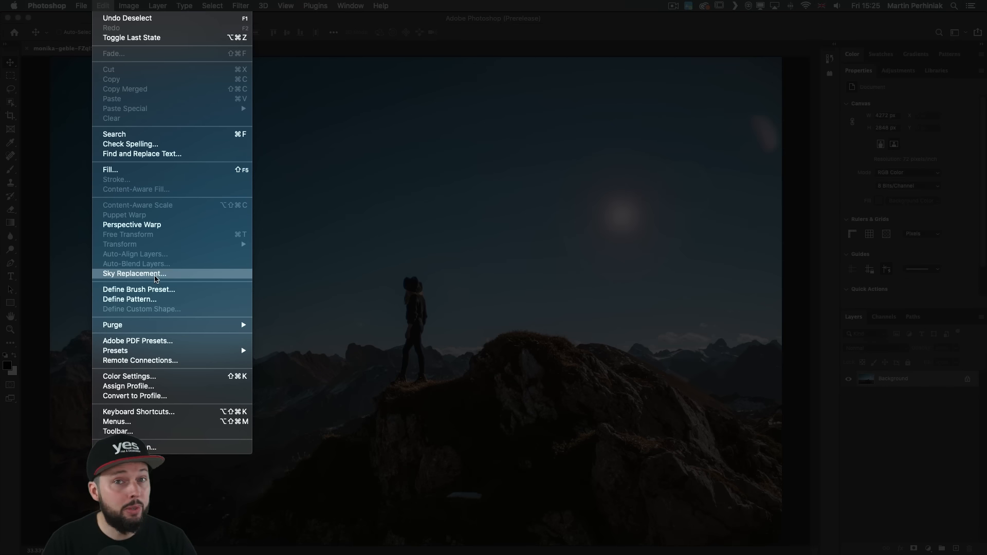
pyautogui.click(156, 278)
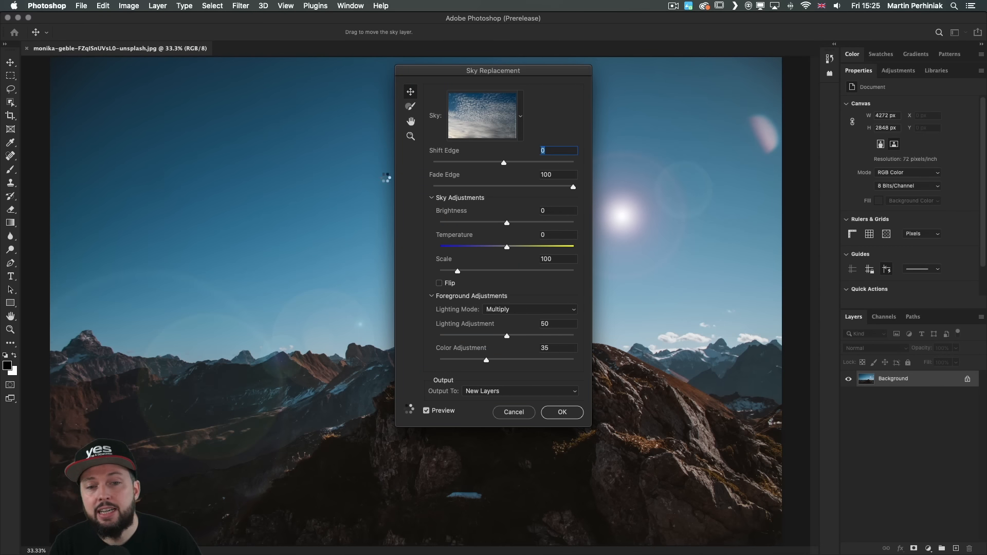
pyautogui.moveTo(465, 72); pyautogui.dragTo(658, 98)
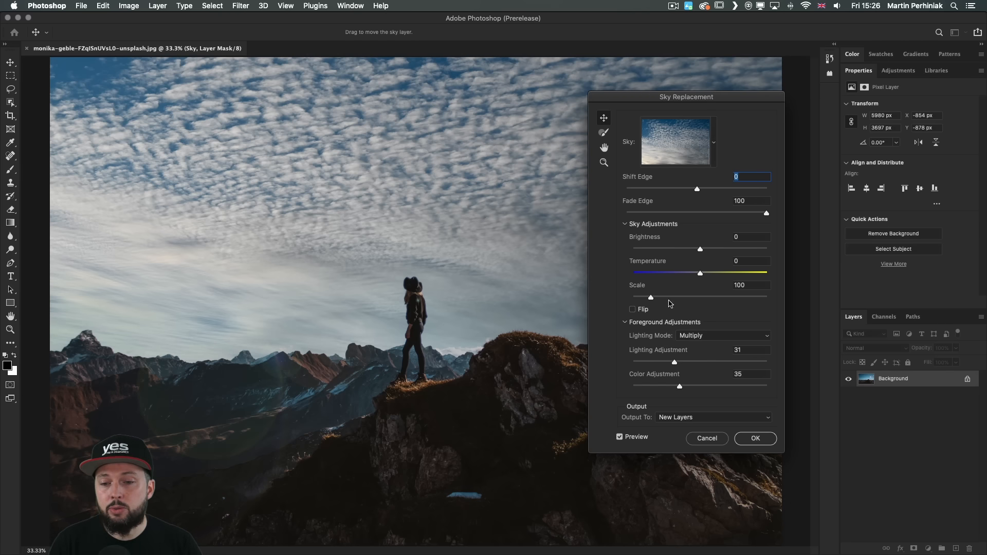
# Preview three Blue Skies presets, then the orange-cloud and pink-cloud Sunsets presets, as the replacement sky
pyautogui.click(714, 137)
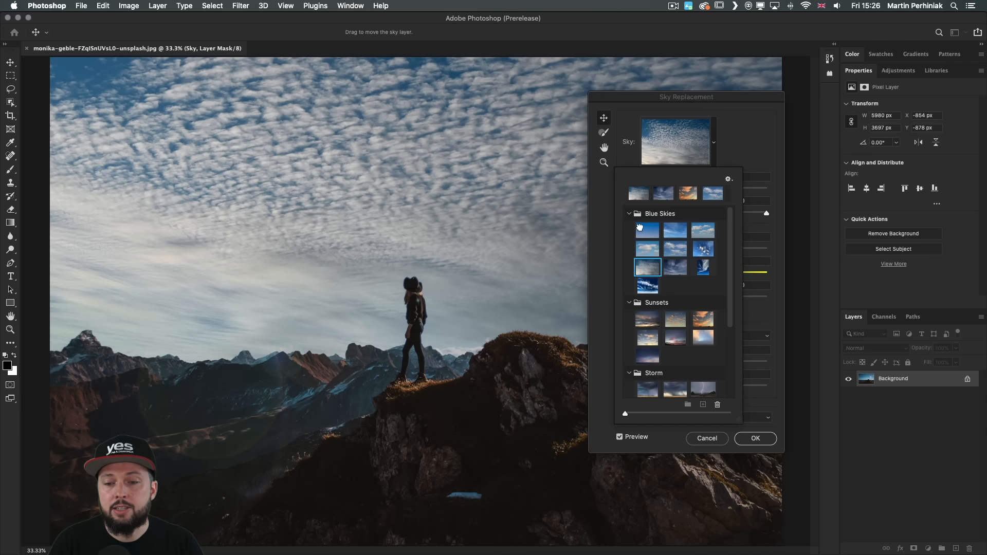
pyautogui.click(641, 229)
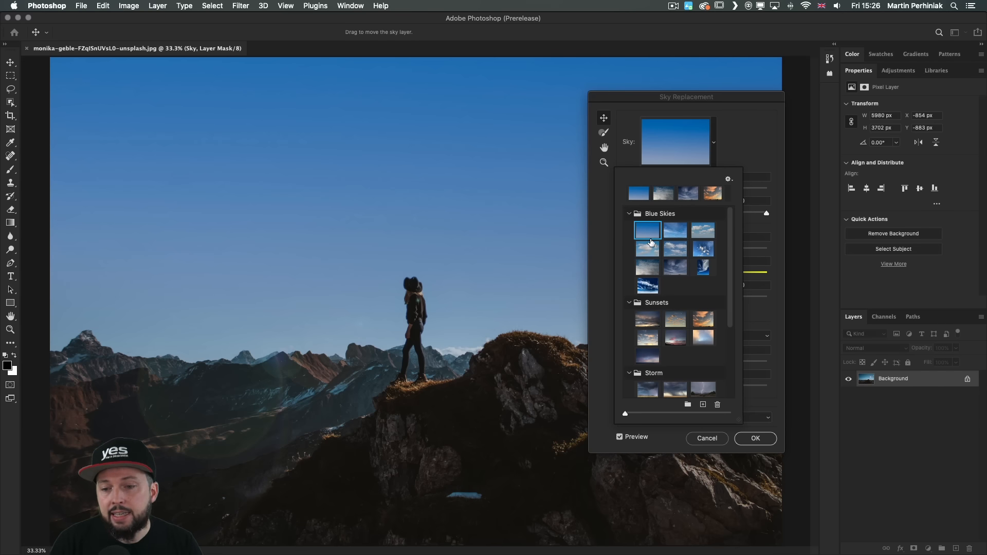
pyautogui.click(674, 251)
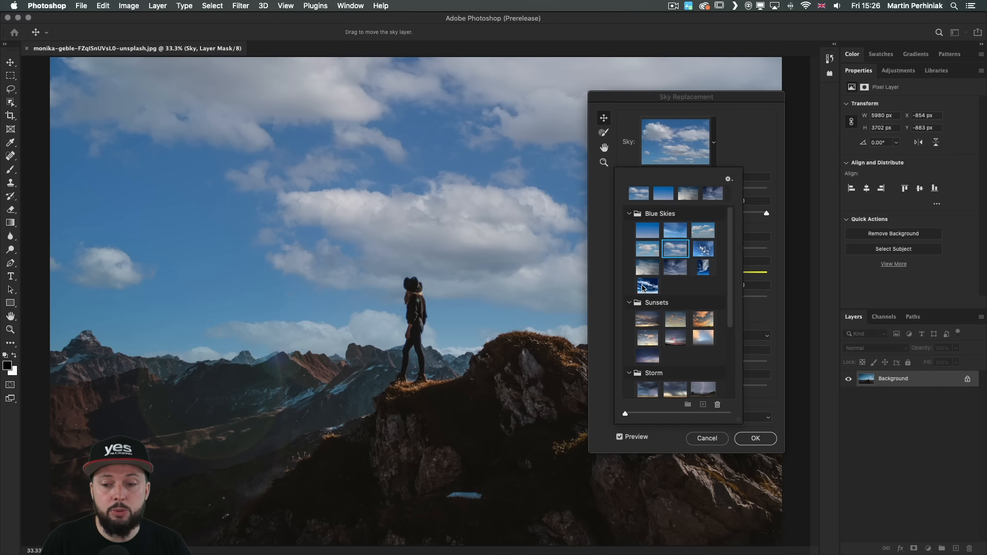
pyautogui.click(646, 286)
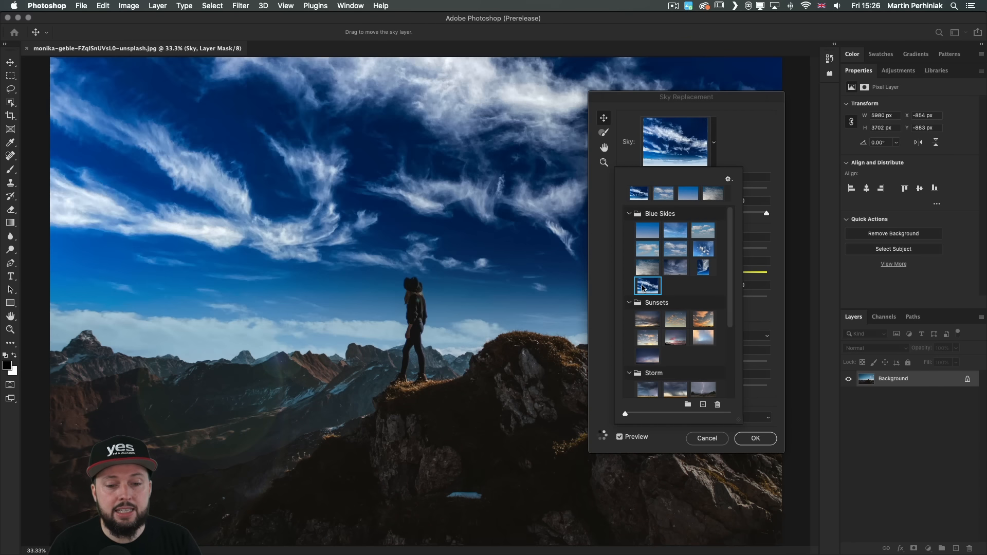
pyautogui.click(704, 320)
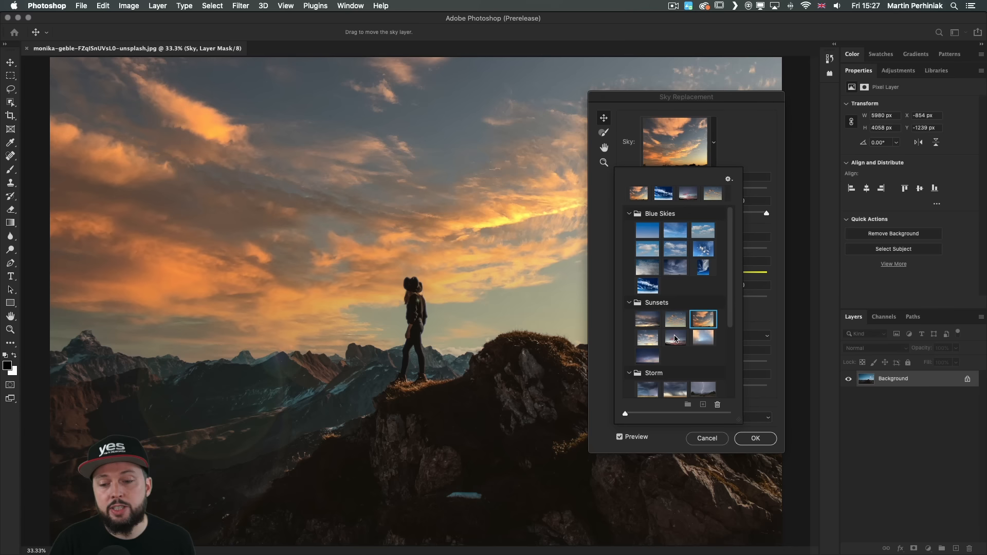
pyautogui.click(675, 338)
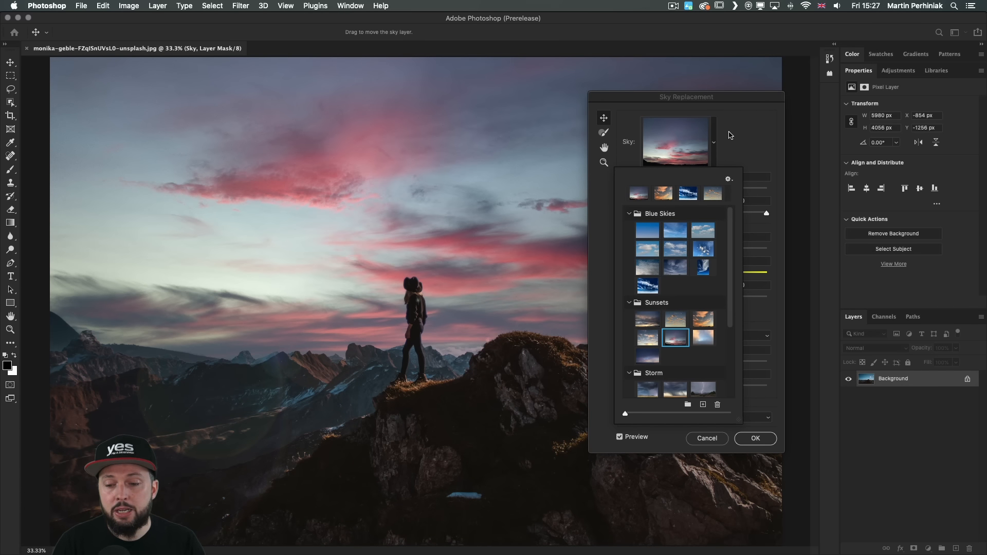
# Preview the pink-purple, fiery red and dark rain-cloud skies from the Spectacular presets
pyautogui.moveTo(731, 269); pyautogui.dragTo(734, 338)
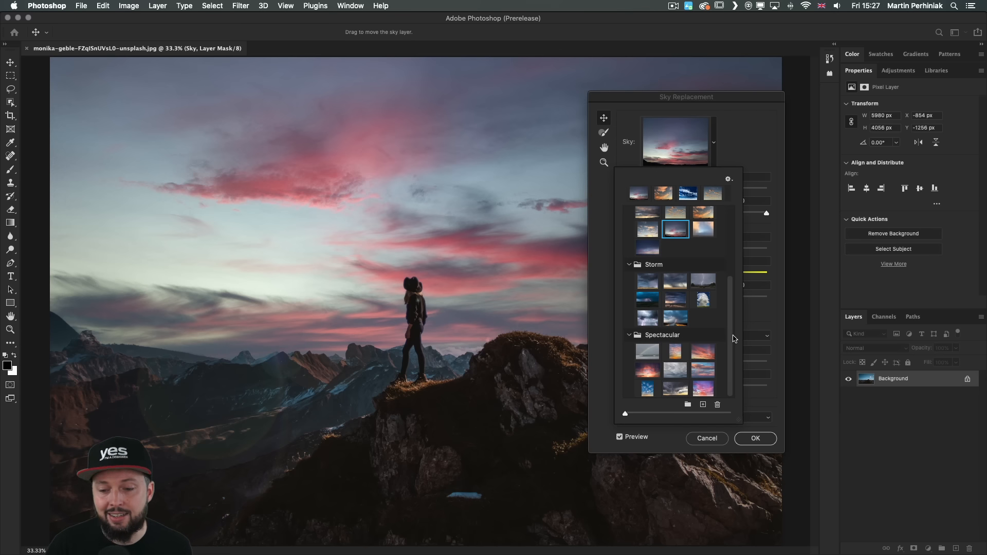
pyautogui.click(705, 391)
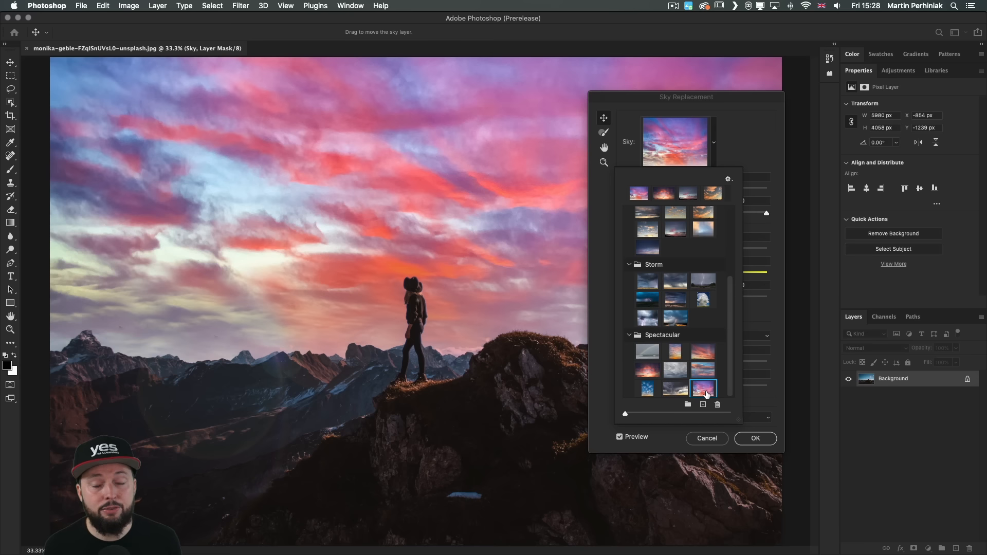
pyautogui.click(647, 371)
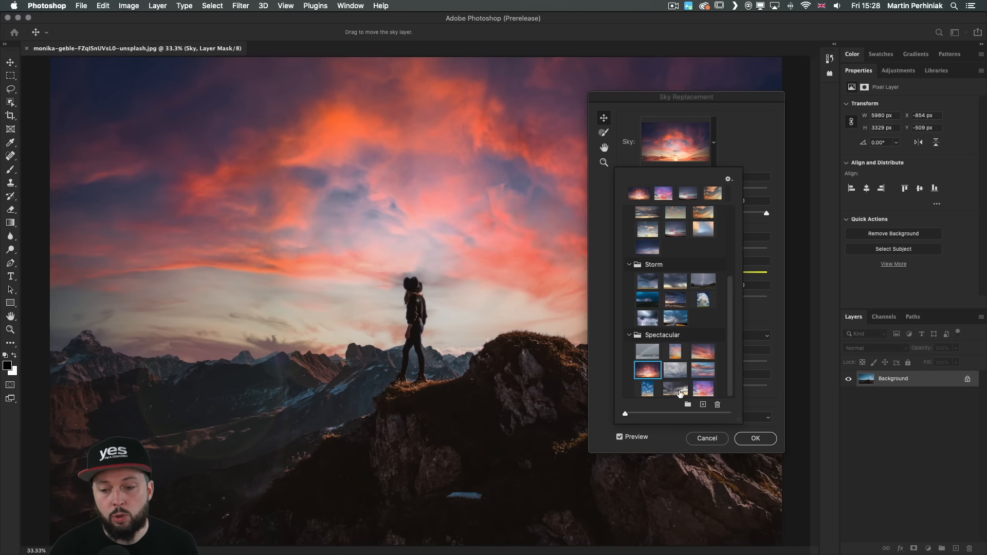
pyautogui.click(679, 391)
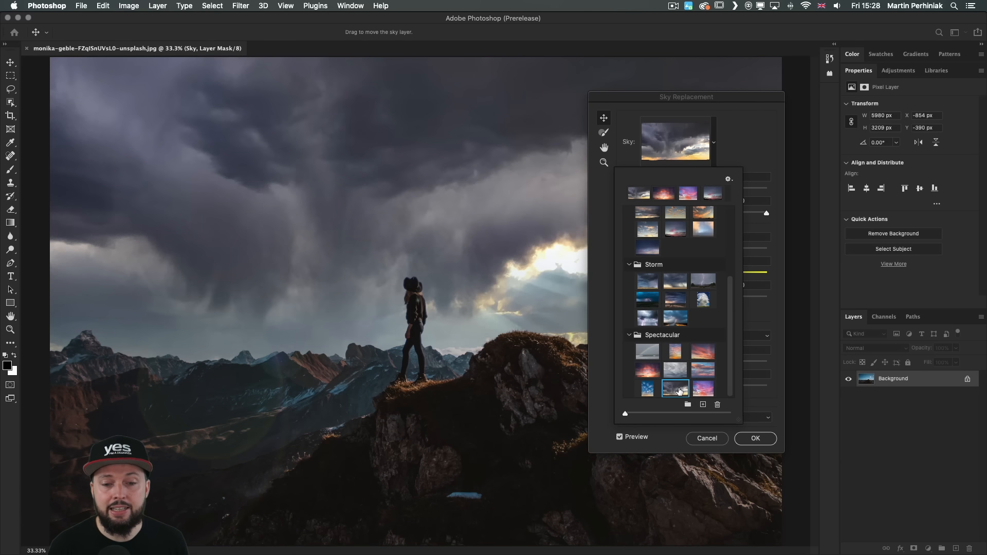
# Try the lightning skies in the Storm presets and choose the dark-cloud one with a small bolt and a glowing horizon
pyautogui.scroll(1, 734, 345)
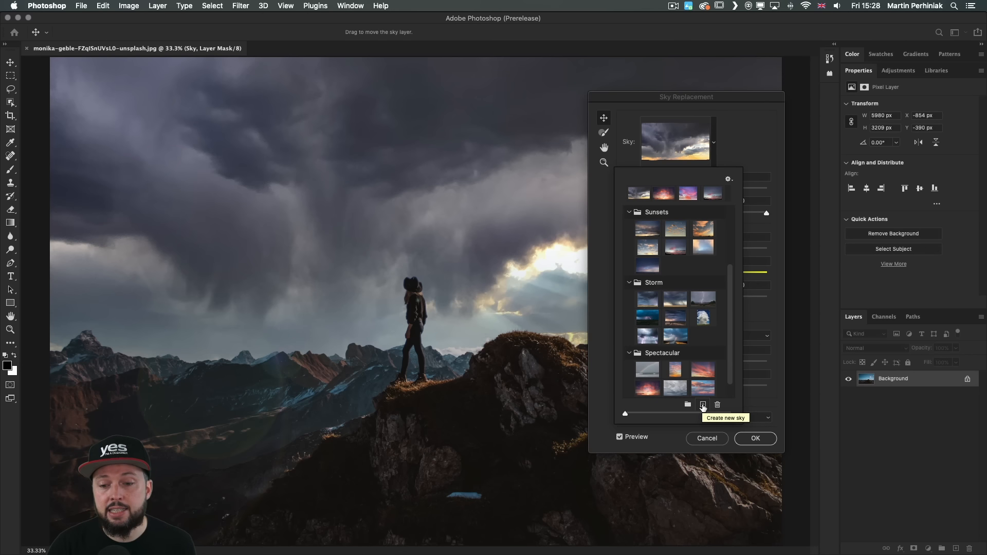
pyautogui.doubleClick(648, 297)
pyautogui.moveTo(682, 100); pyautogui.dragTo(855, 98)
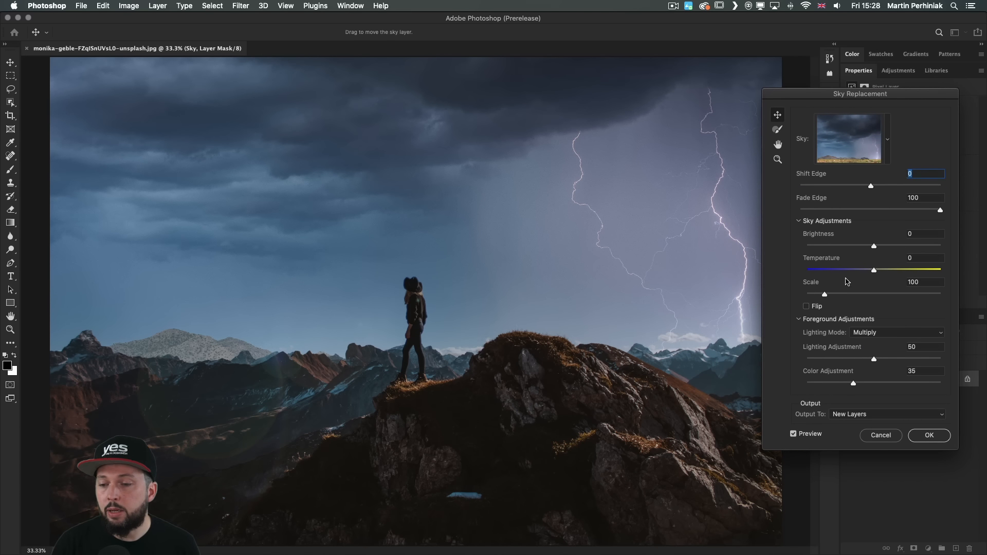
pyautogui.click(859, 134)
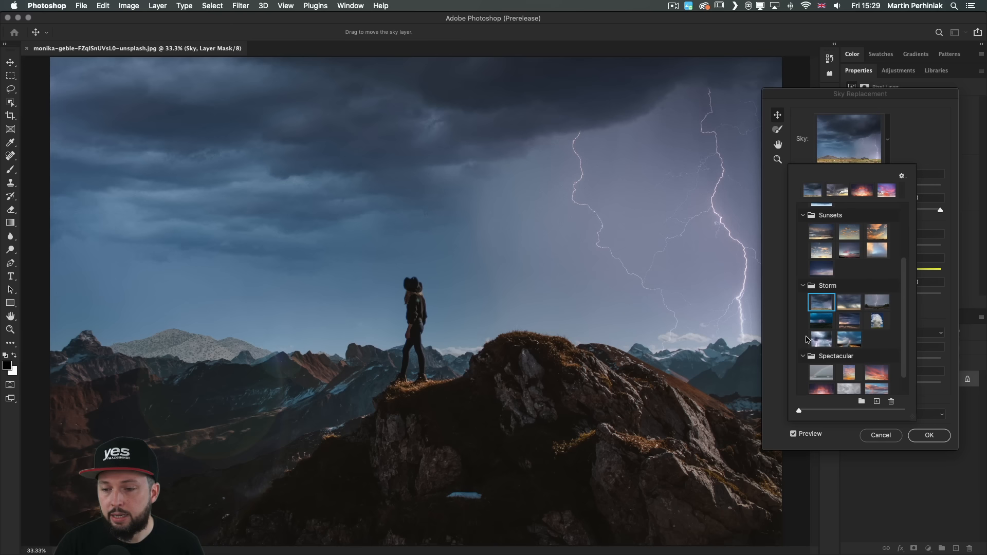
pyautogui.click(822, 339)
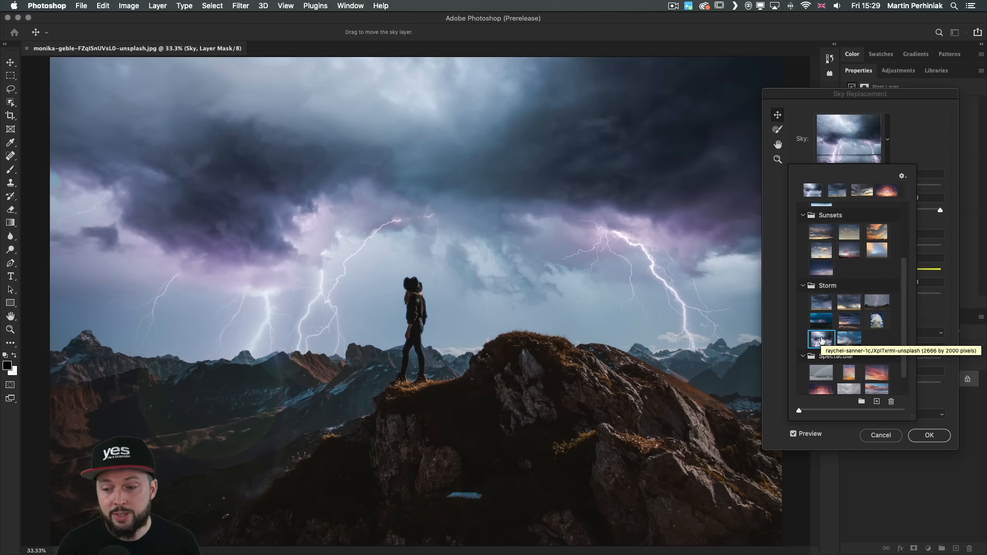
pyautogui.click(846, 319)
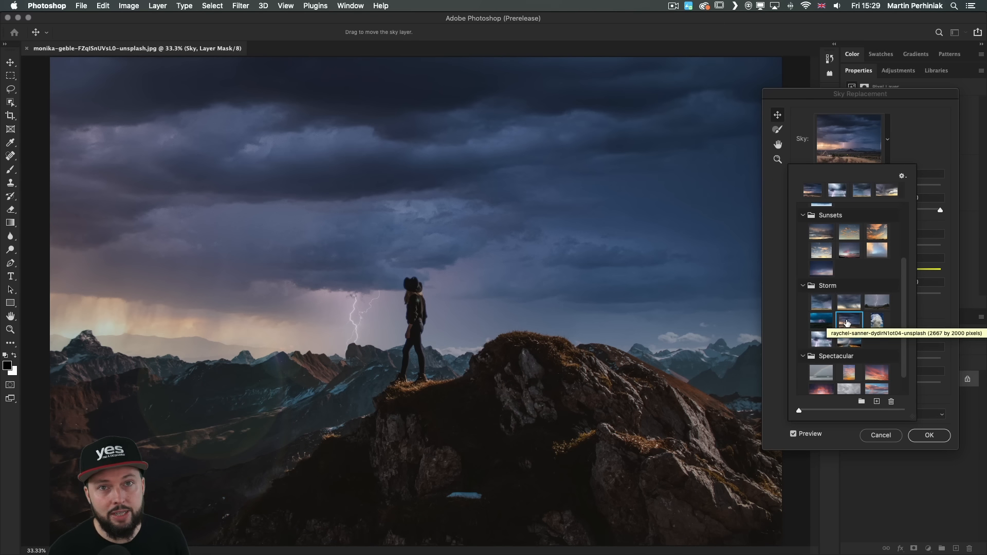
pyautogui.doubleClick(848, 323)
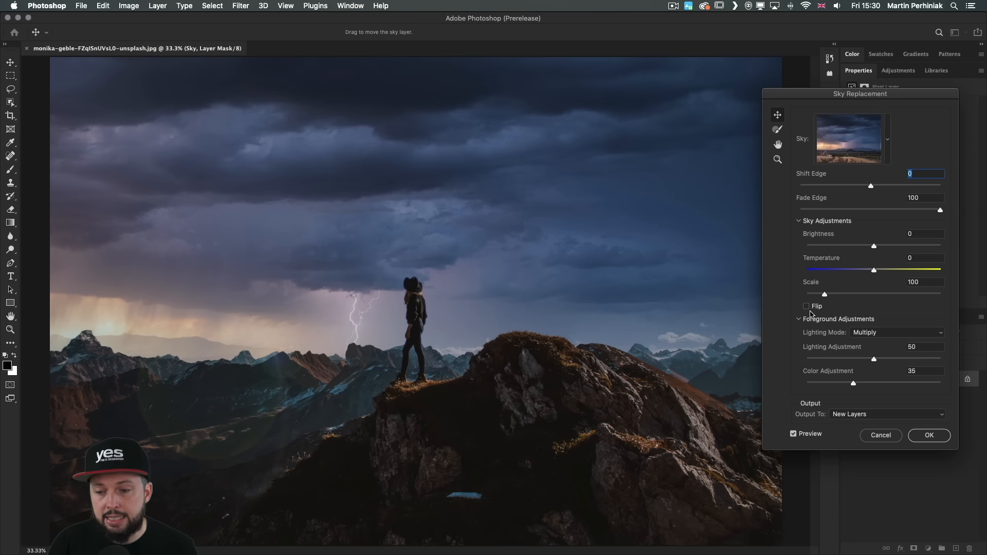
# Flip the replacement sky and set its temperature to 41 after trying -66
pyautogui.click(806, 307)
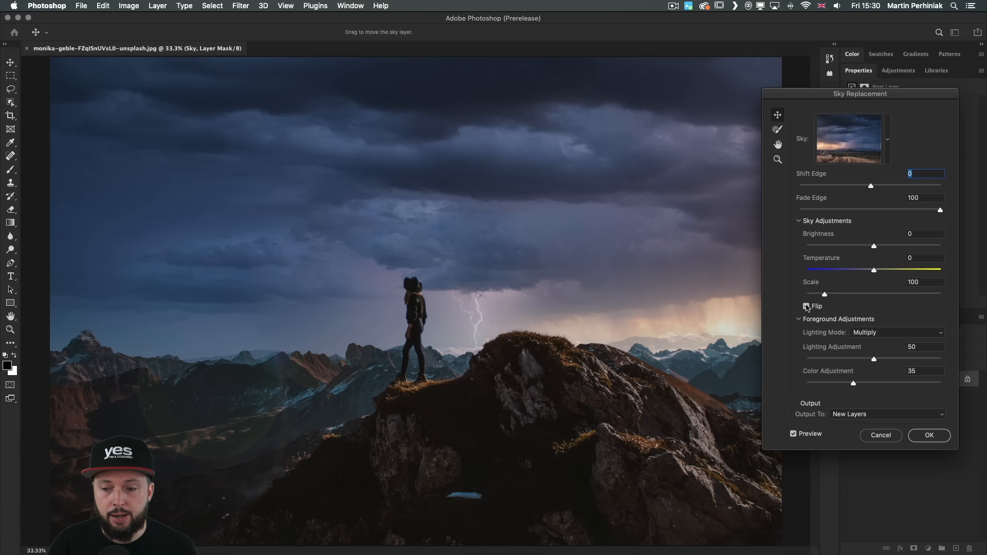
pyautogui.moveTo(814, 99); pyautogui.dragTo(830, 73)
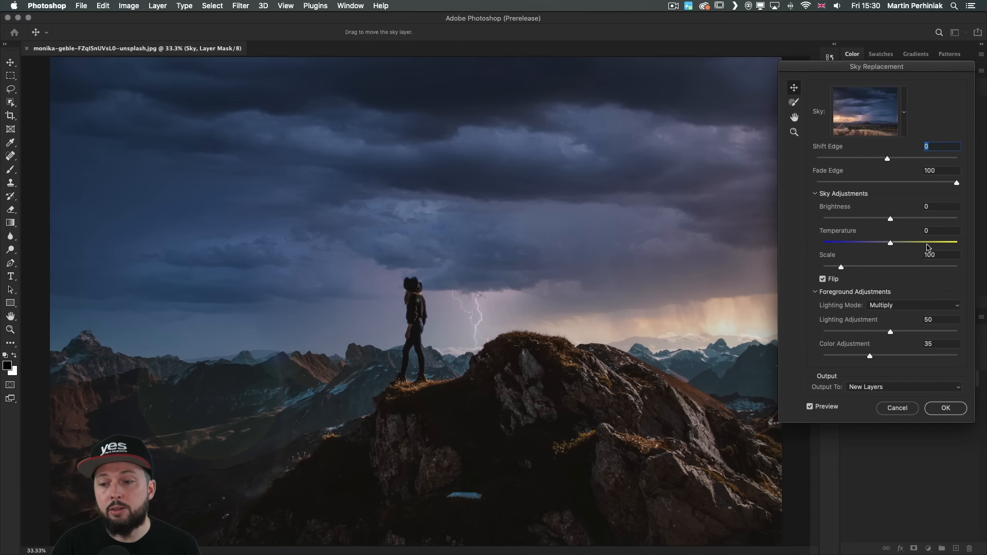
pyautogui.moveTo(927, 245); pyautogui.dragTo(845, 245)
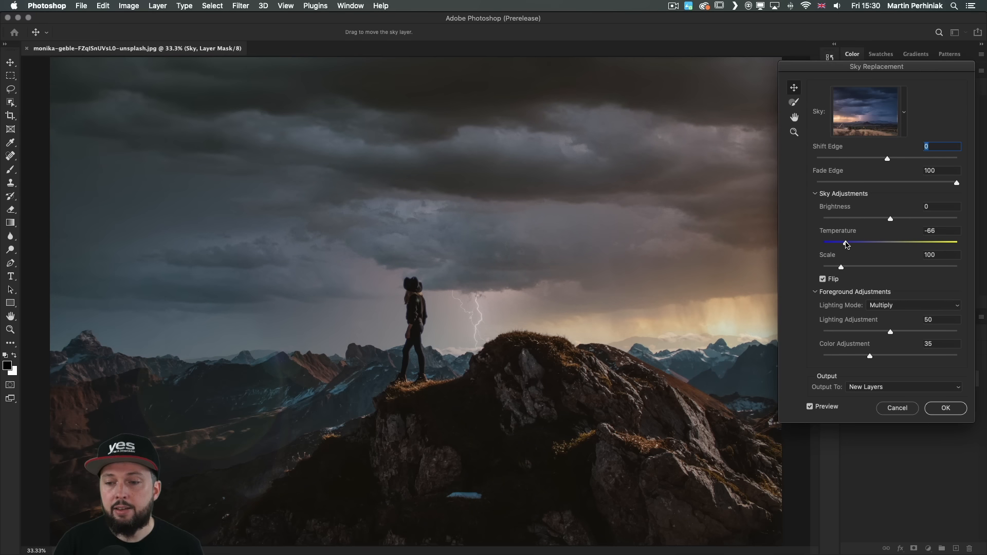
pyautogui.click(918, 243)
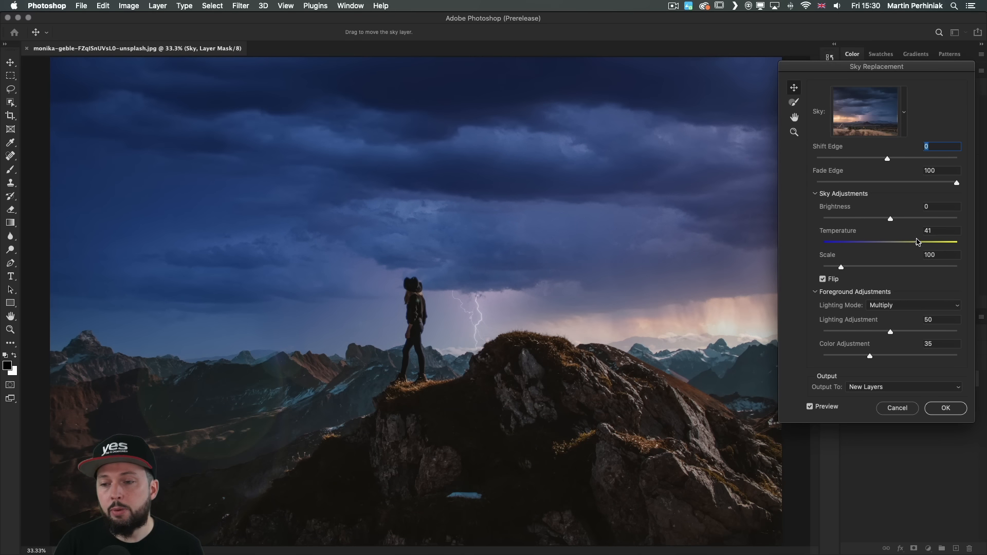
# Set the sky's brightness to -51 after trying 57, and set the foreground lighting adjustment to 51
pyautogui.click(928, 219)
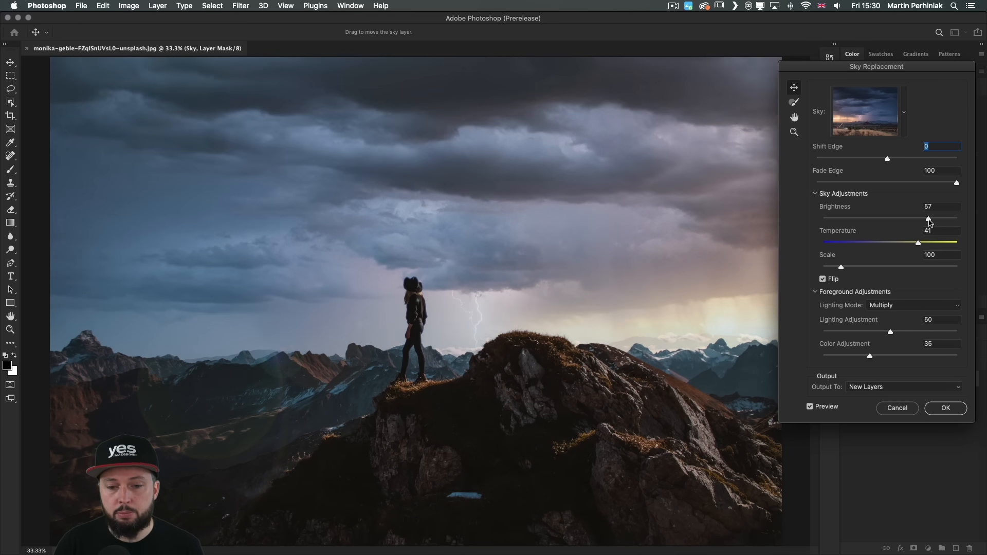
pyautogui.click(856, 219)
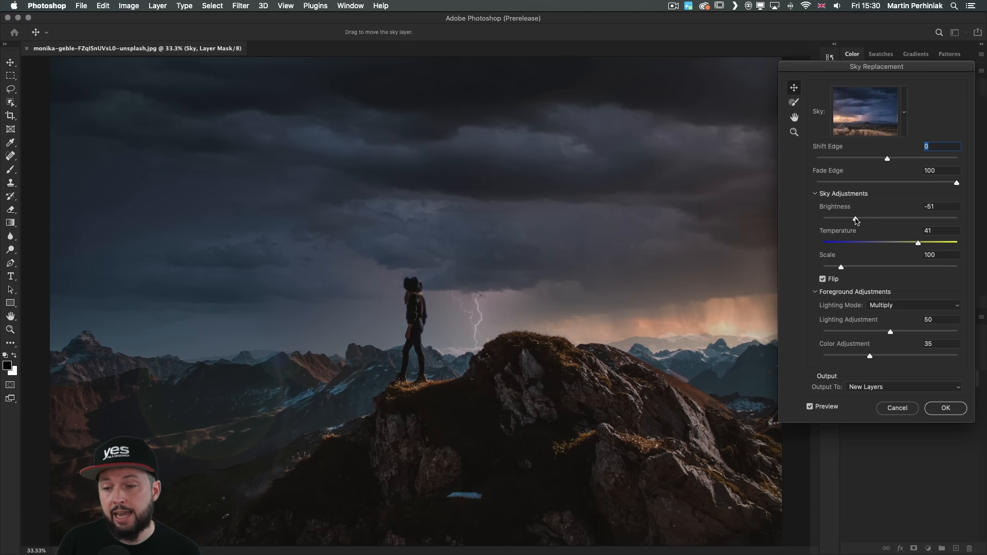
pyautogui.click(892, 332)
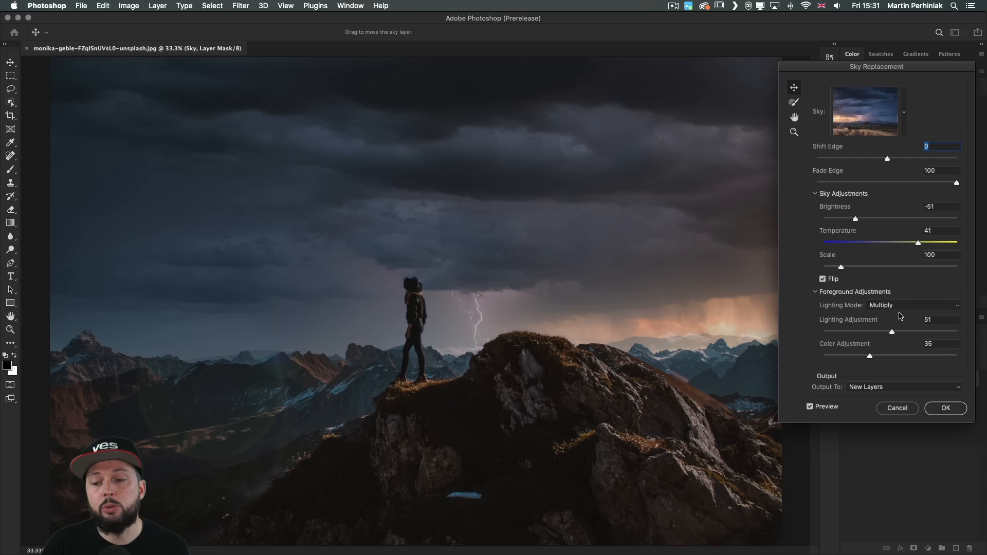
# Set the foreground lighting adjustment to 95, the color adjustment to 82 and the lighting mode to Screen
pyautogui.moveTo(940, 331); pyautogui.dragTo(934, 358)
pyautogui.click(921, 356)
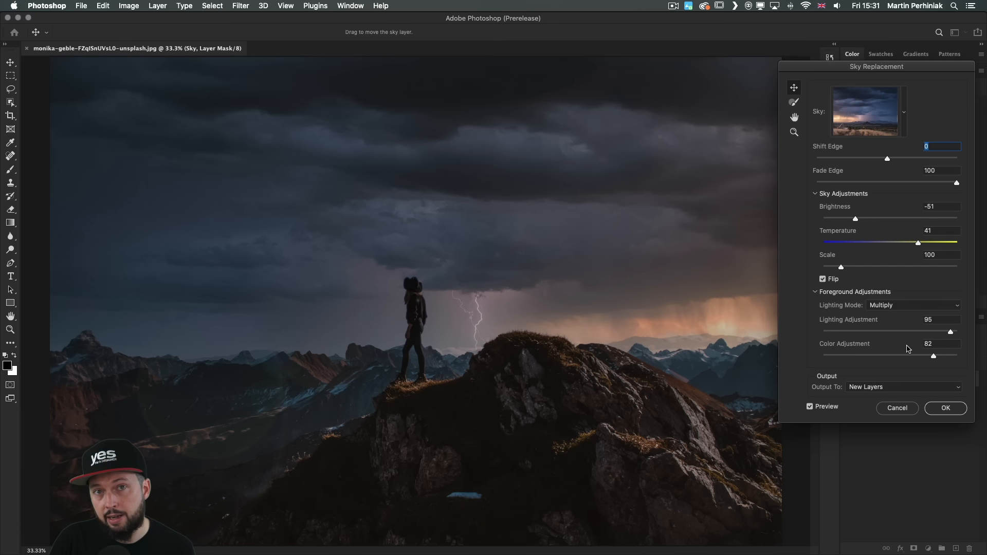
pyautogui.click(888, 306)
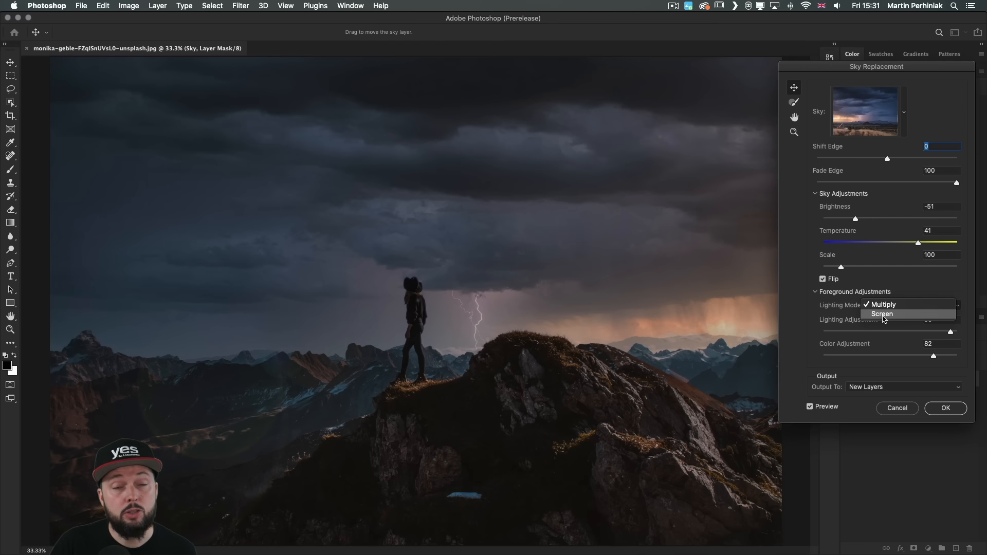
pyautogui.click(883, 315)
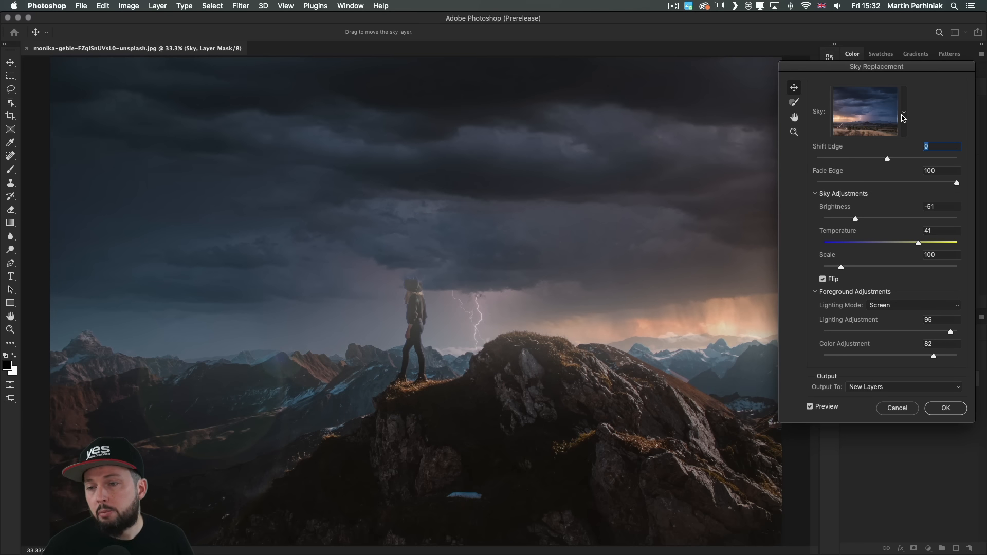
# Replace the stormy sky with the orange-cloud preset from the Sunsets group
pyautogui.click(903, 114)
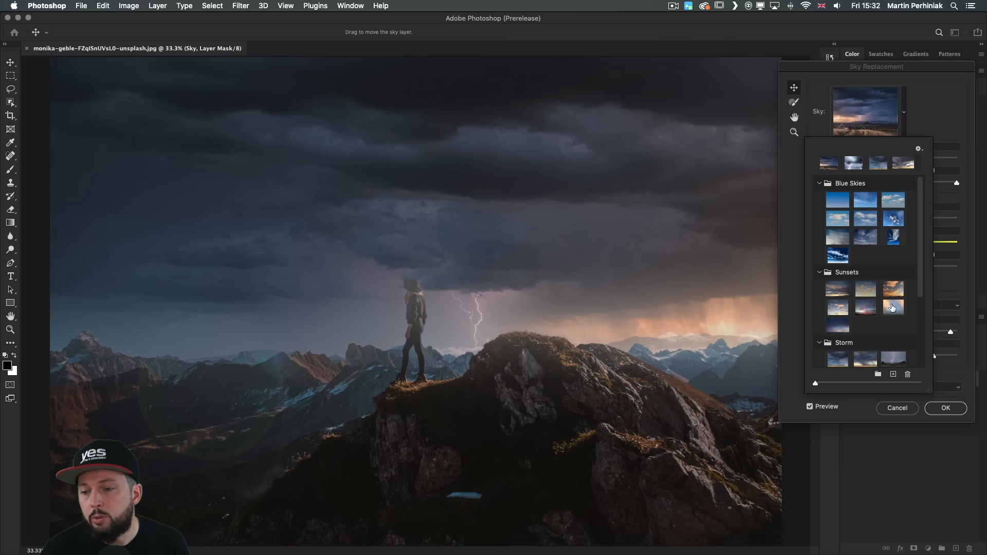
pyautogui.click(895, 289)
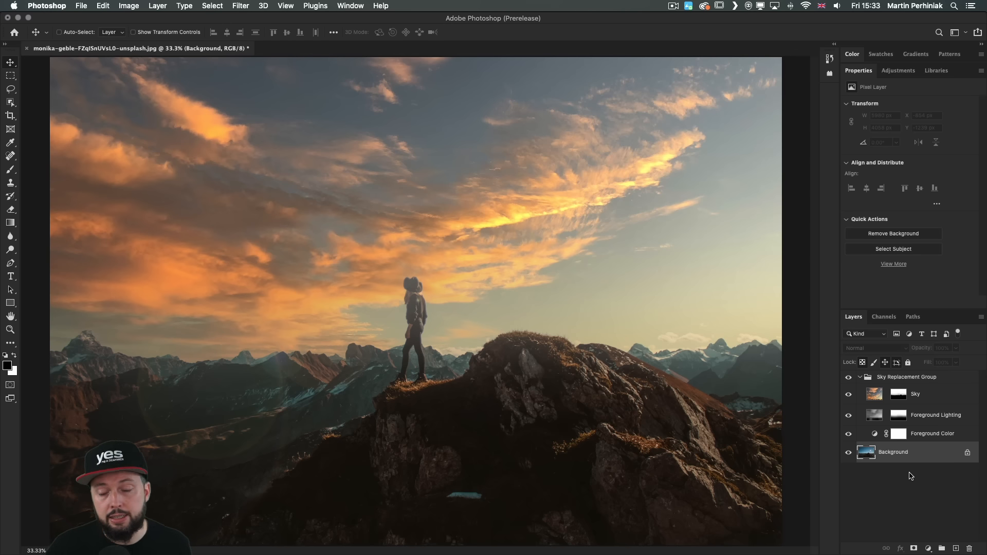
# Toggle the visibility of the Sky, Foreground Lighting and Foreground Color layers to inspect what each contributes
pyautogui.click(848, 394)
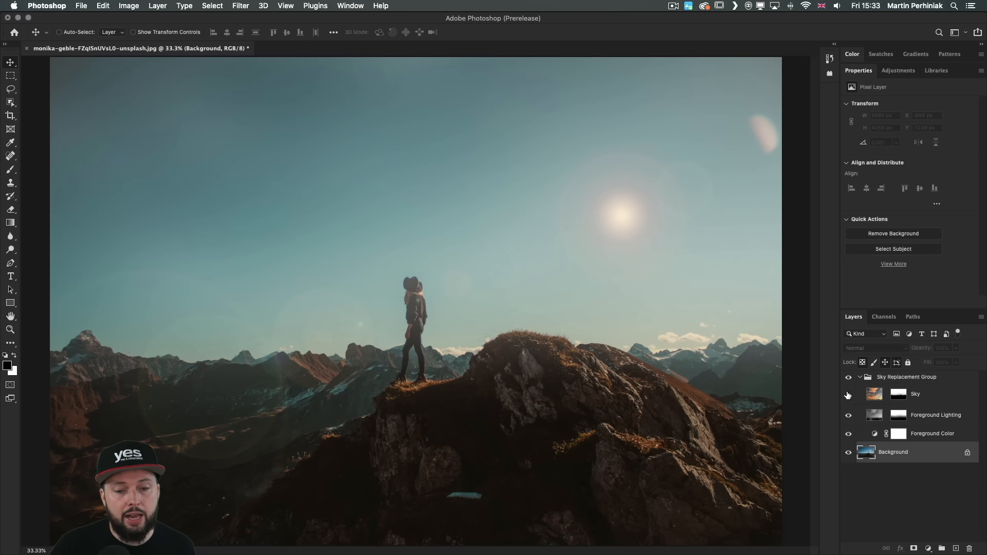
pyautogui.click(848, 394)
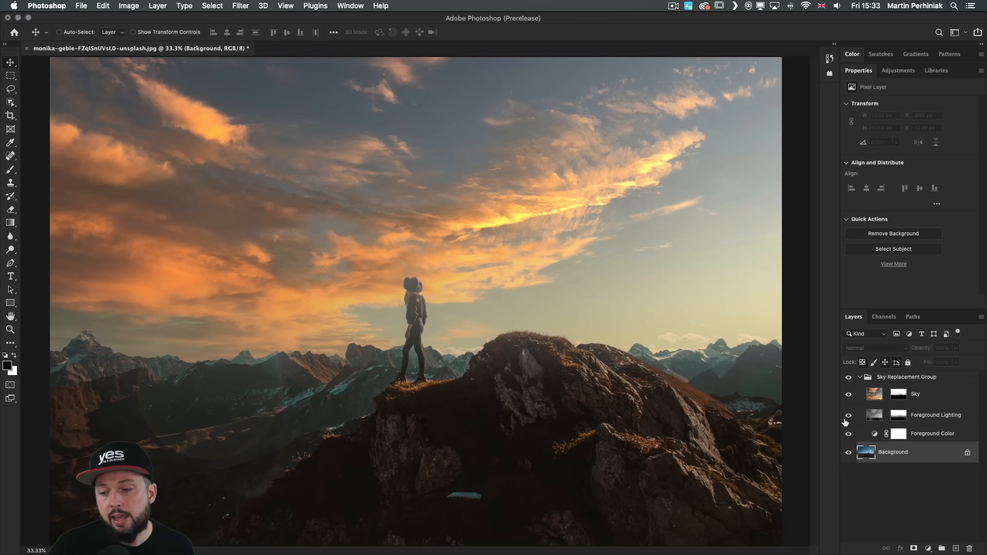
pyautogui.click(848, 415)
pyautogui.click(848, 415)
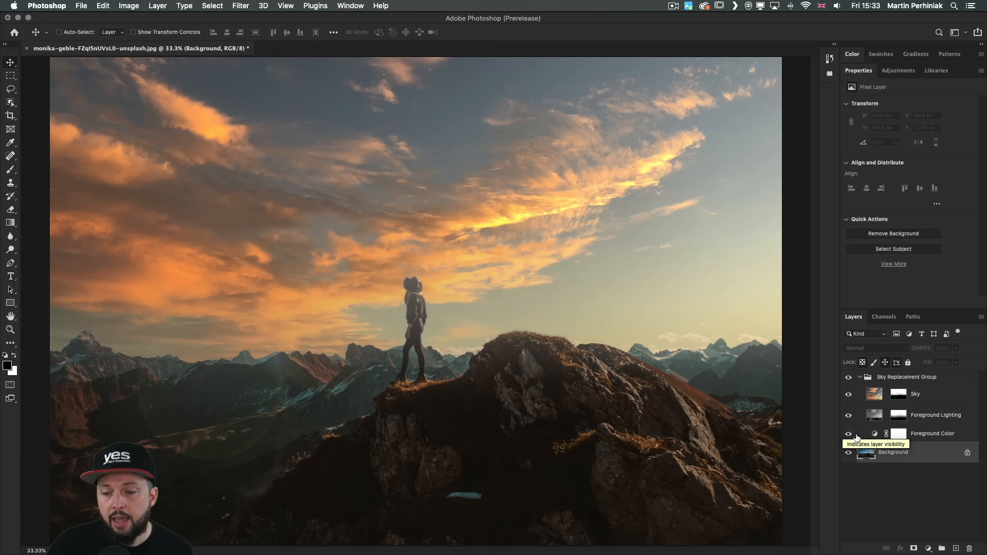
pyautogui.click(848, 434)
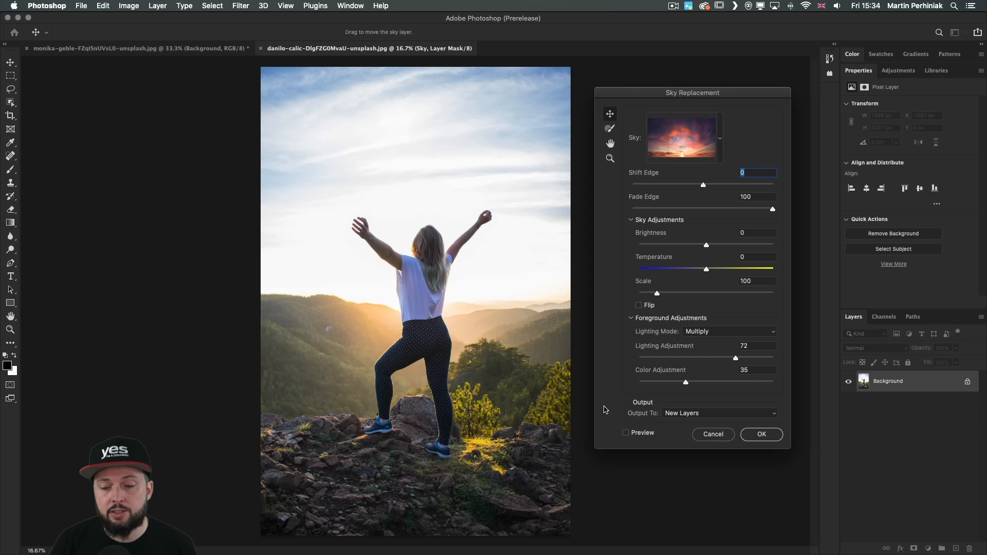
# Preview the fiery sky behind the woman with raised arms, set its brightness to 60 and temperature to 88, and compare with the original
pyautogui.click(625, 433)
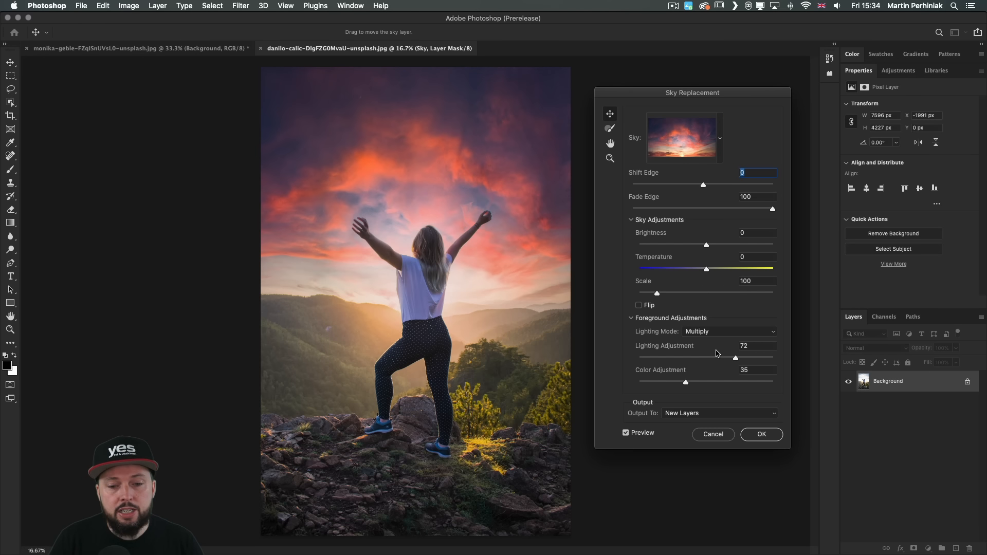
pyautogui.moveTo(707, 244); pyautogui.dragTo(747, 245)
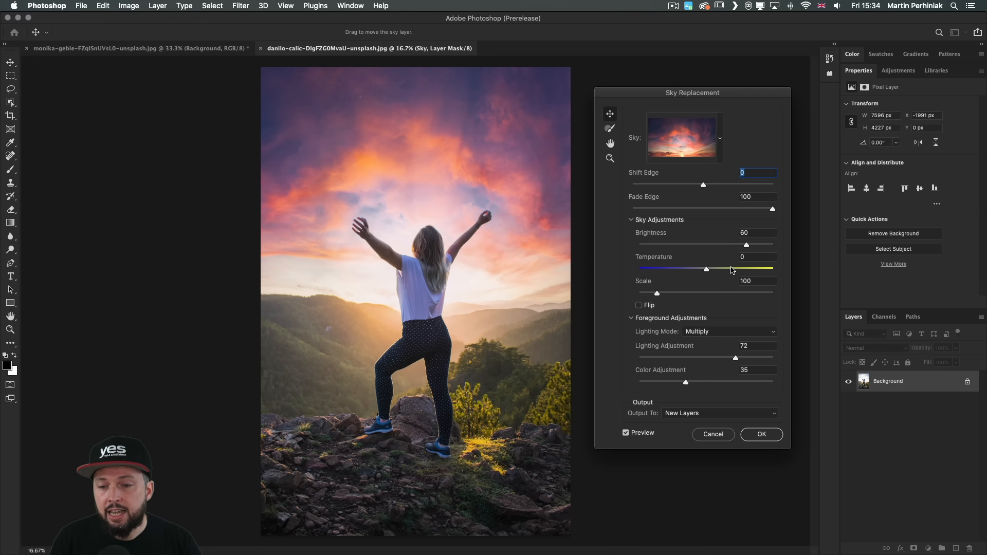
pyautogui.moveTo(732, 270); pyautogui.dragTo(752, 271)
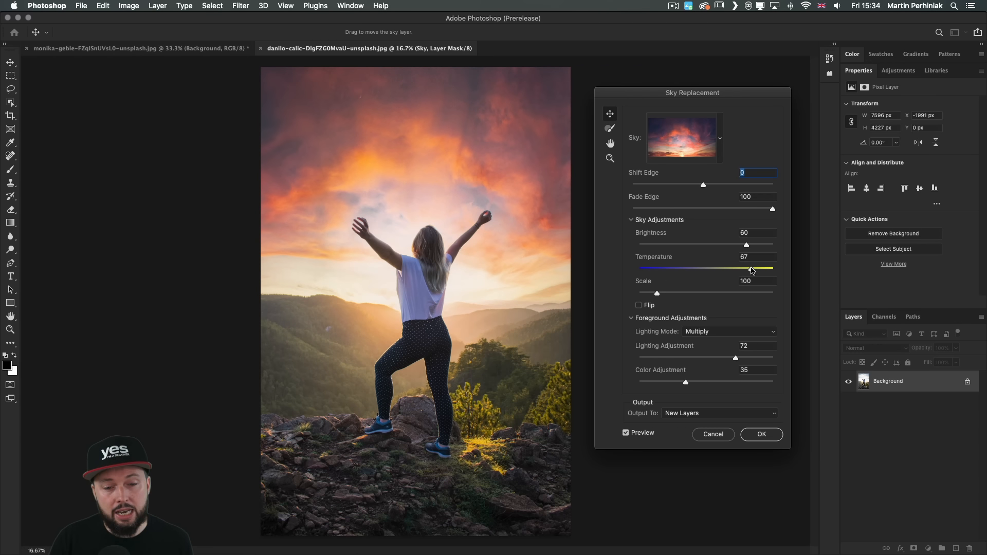
pyautogui.moveTo(752, 271); pyautogui.dragTo(767, 271)
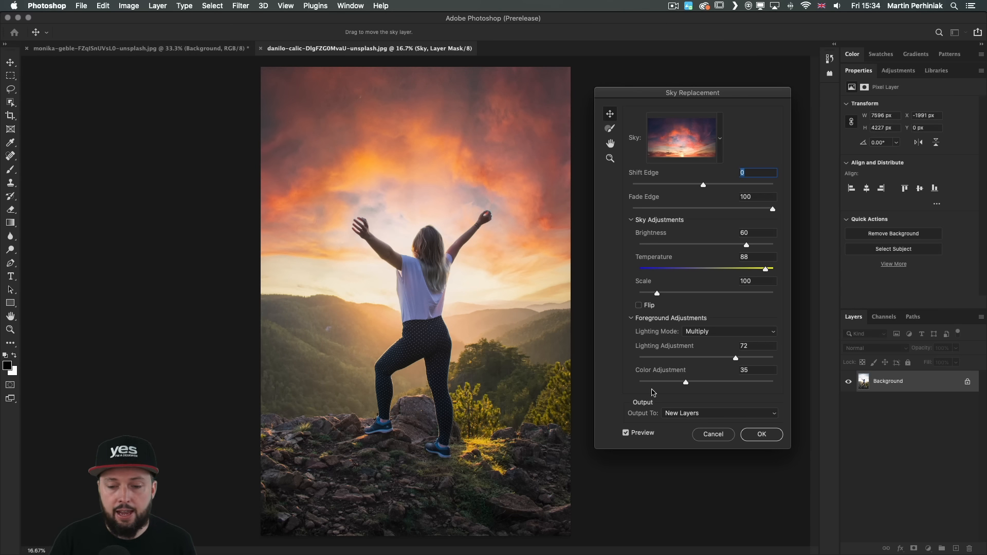
pyautogui.click(627, 434)
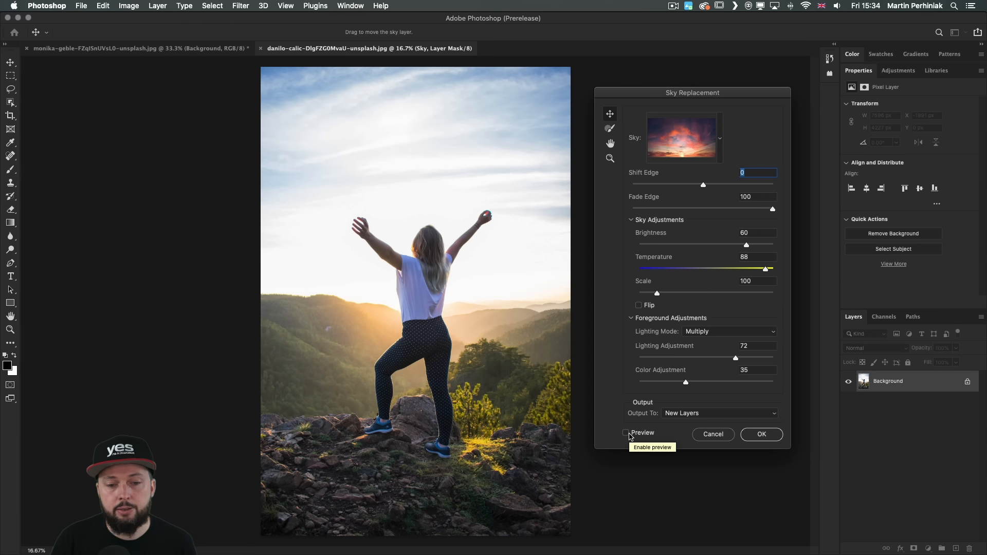
pyautogui.click(626, 433)
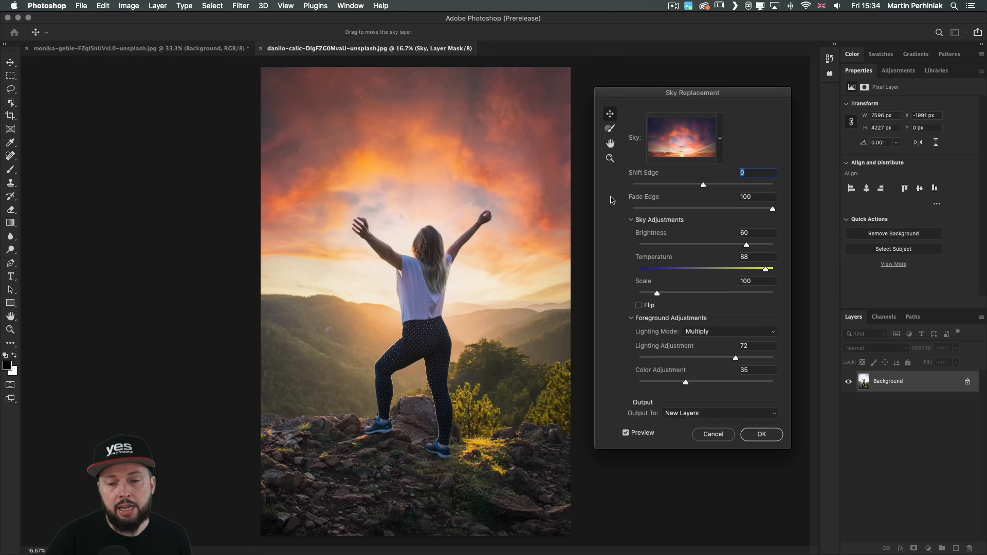
# Scale the replacement sky to 155, reposition it behind the woman, and apply the replacement to new layers
pyautogui.moveTo(442, 171); pyautogui.dragTo(443, 146)
pyautogui.click(663, 293)
pyautogui.moveTo(663, 296); pyautogui.dragTo(679, 294)
pyautogui.moveTo(509, 208)
pyautogui.mouseDown()
pyautogui.moveTo(533, 185)
pyautogui.moveTo(449, 156)
pyautogui.moveTo(399, 156)
pyautogui.moveTo(432, 180)
pyautogui.mouseUp()
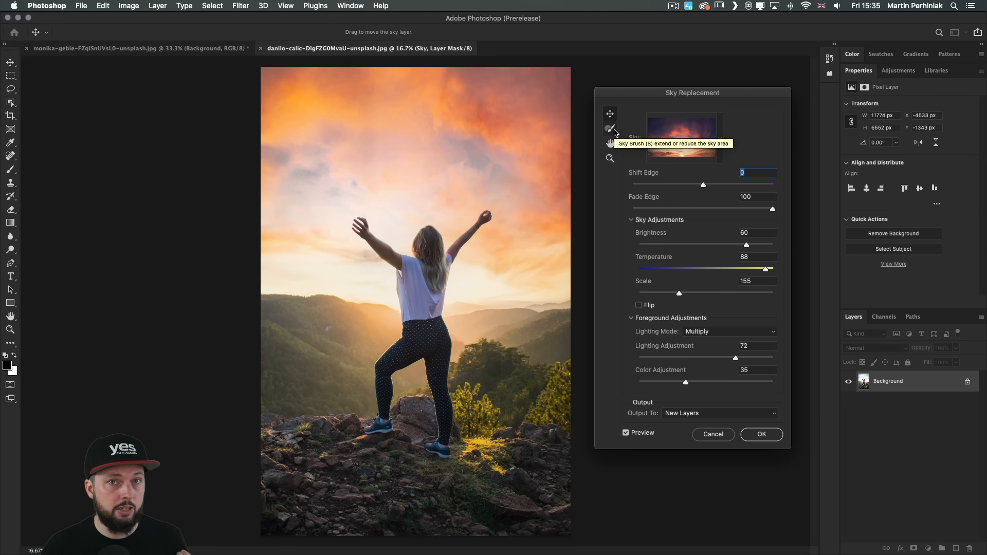
pyautogui.click(761, 434)
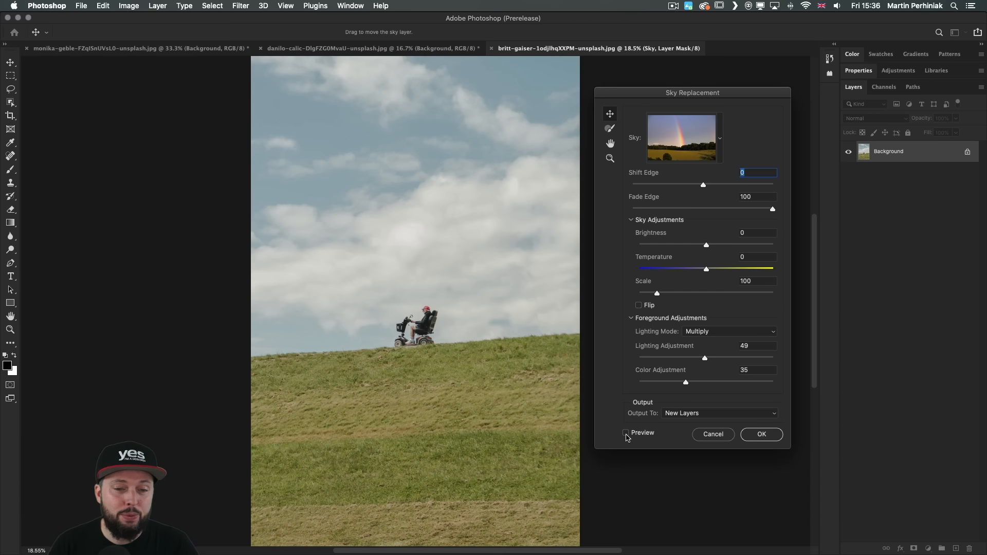
# Preview the rainbow sky on the mobility scooter photo, and switch to the large lightning bolt sky from the Storm presets
pyautogui.click(626, 433)
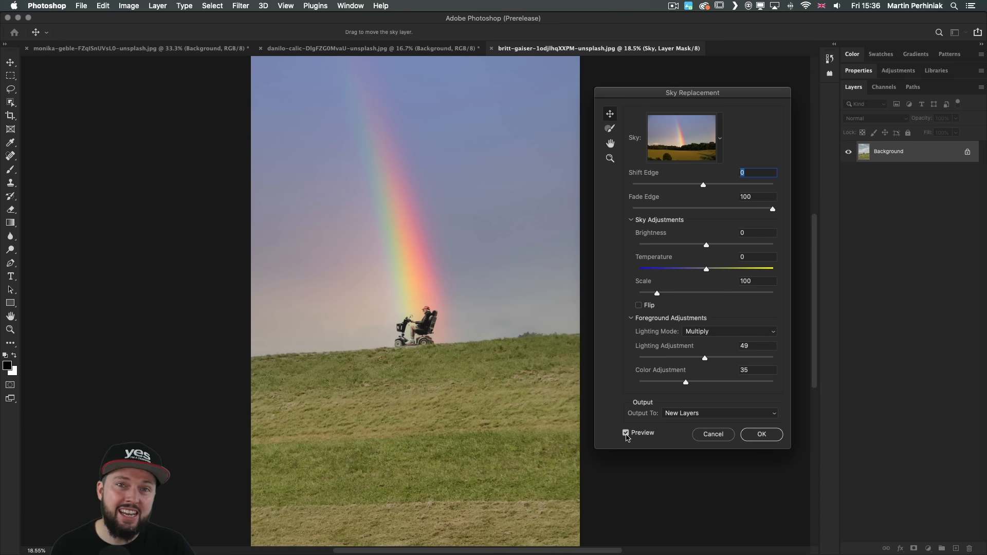
pyautogui.click(719, 145)
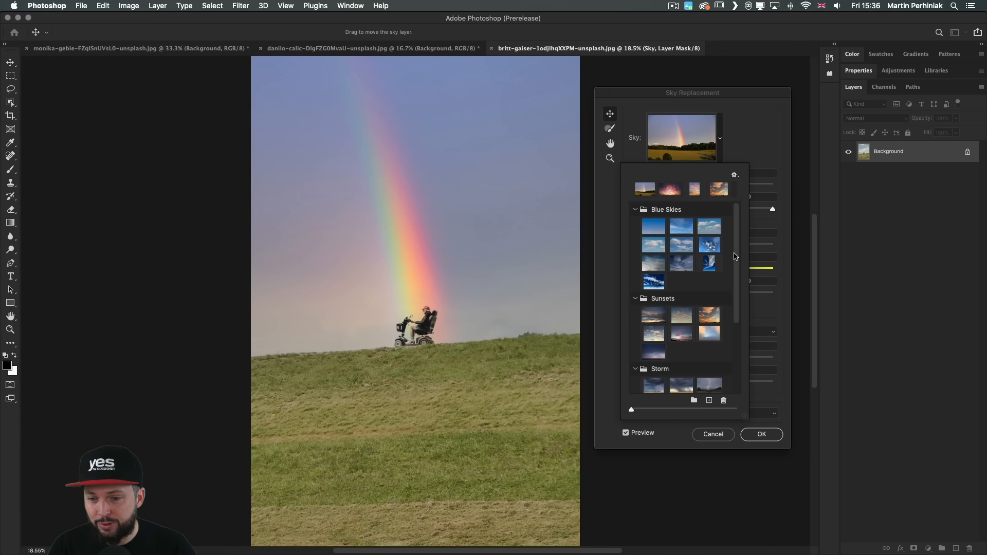
pyautogui.moveTo(738, 278); pyautogui.dragTo(738, 330)
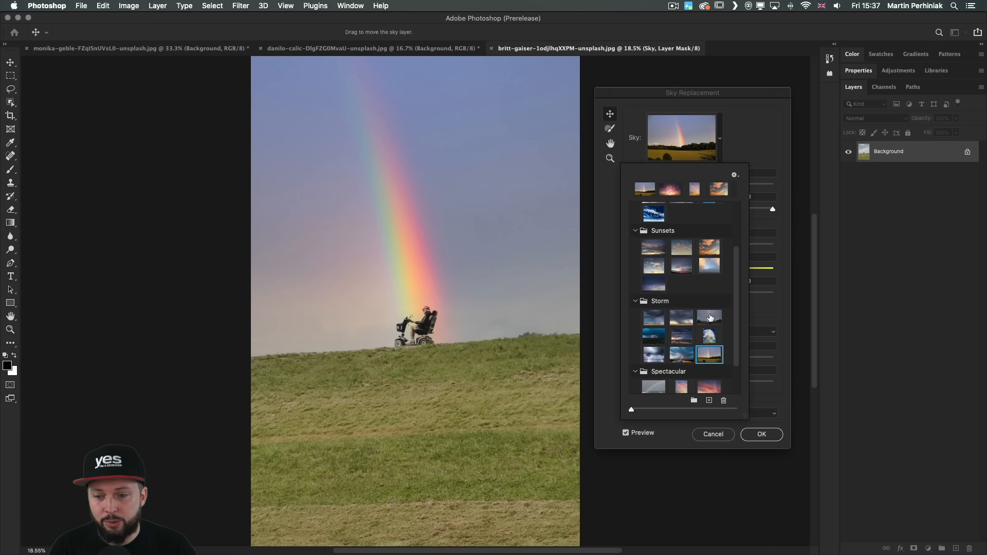
pyautogui.click(710, 317)
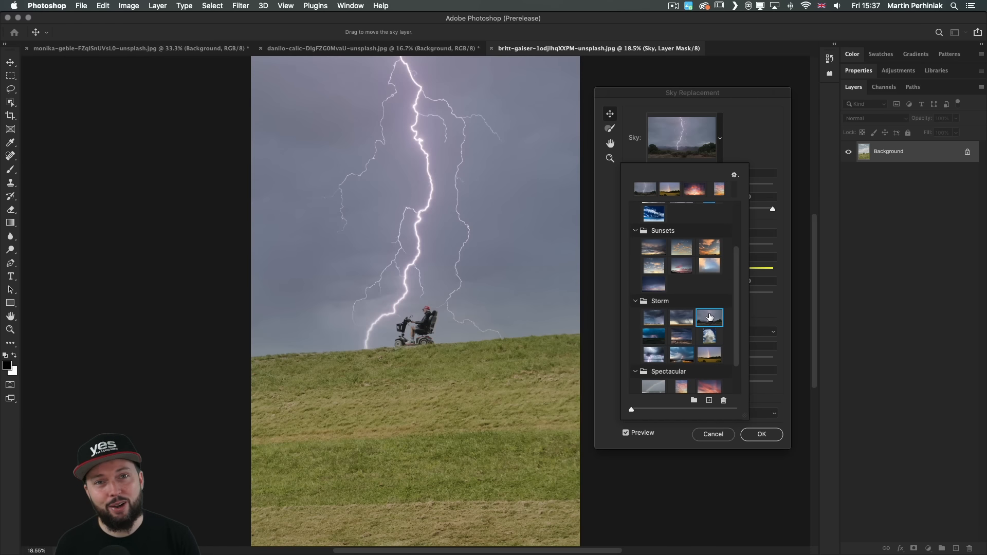
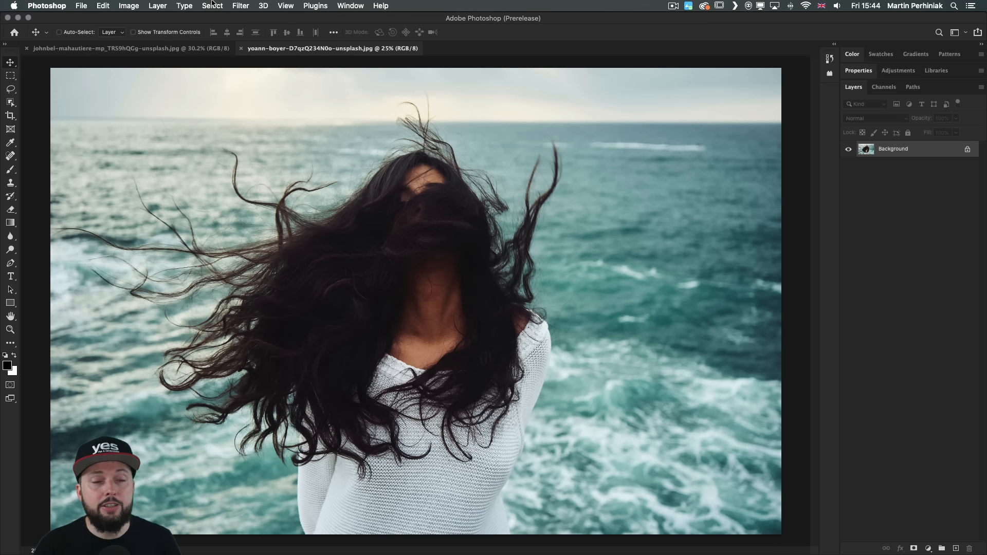
# Select the woman with windblown hair using Select Subject and open the selection in Select and Mask
pyautogui.click(212, 5)
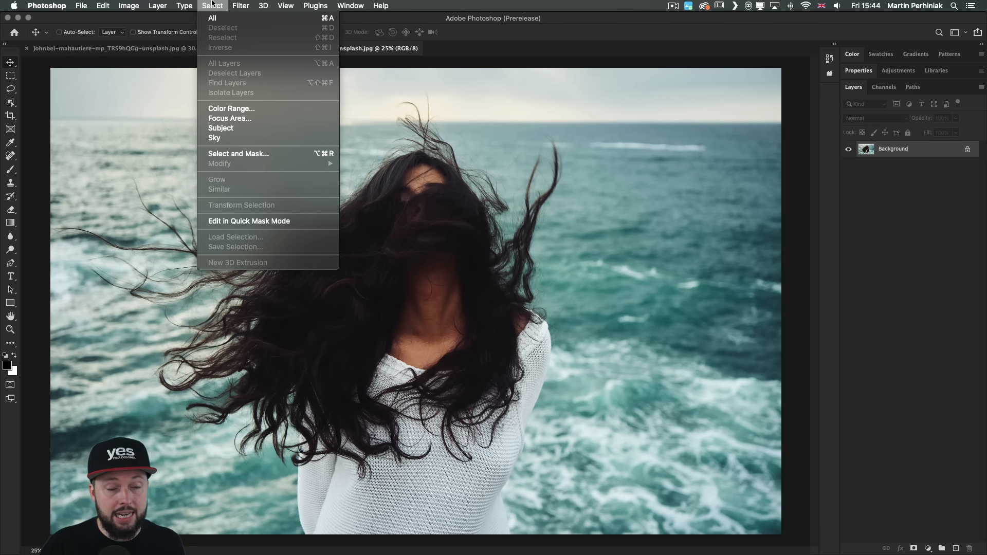
pyautogui.click(227, 132)
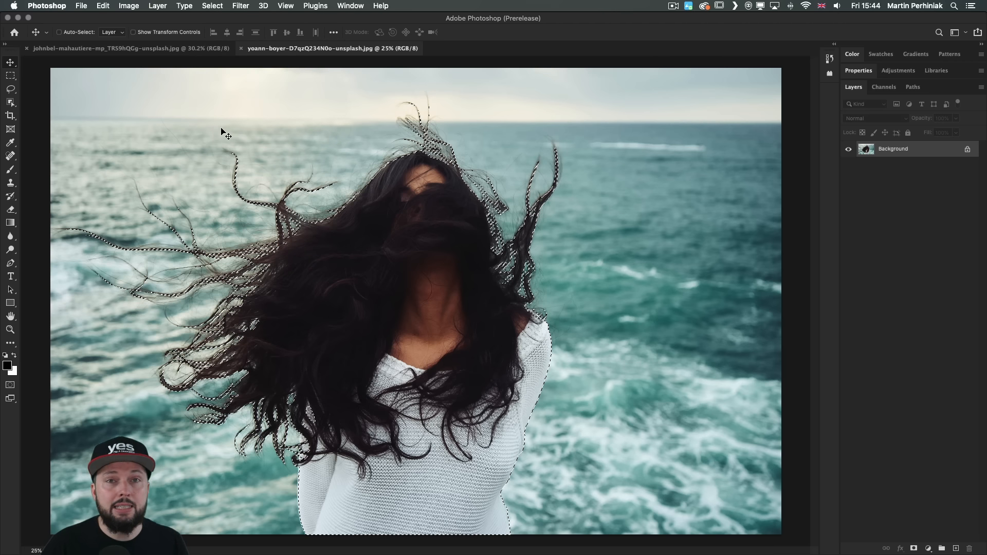
pyautogui.click(213, 5)
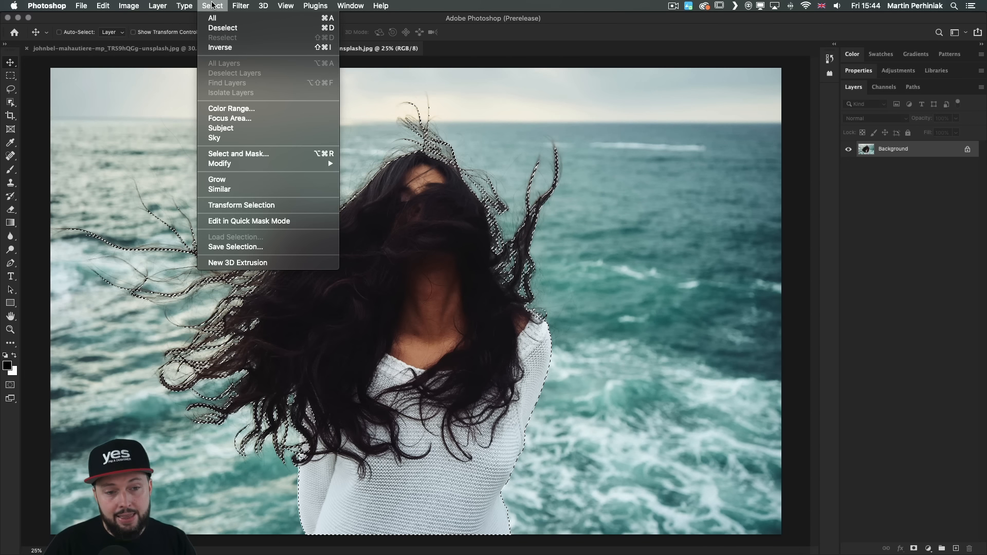
pyautogui.click(248, 154)
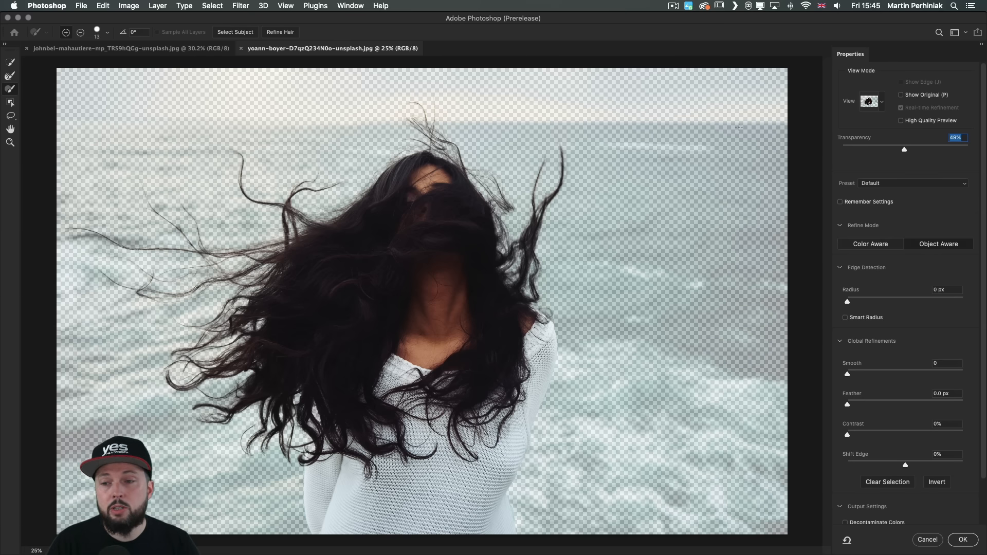
# Show the mask in Black & White view and compare the Color Aware and Object Aware refine modes, ending on Object Aware
pyautogui.click(882, 102)
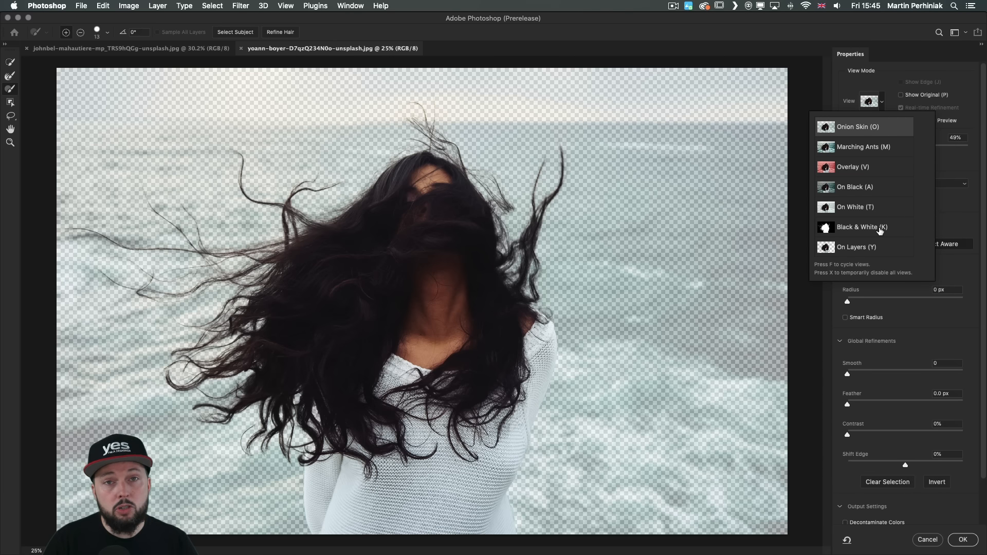
pyautogui.press('k')
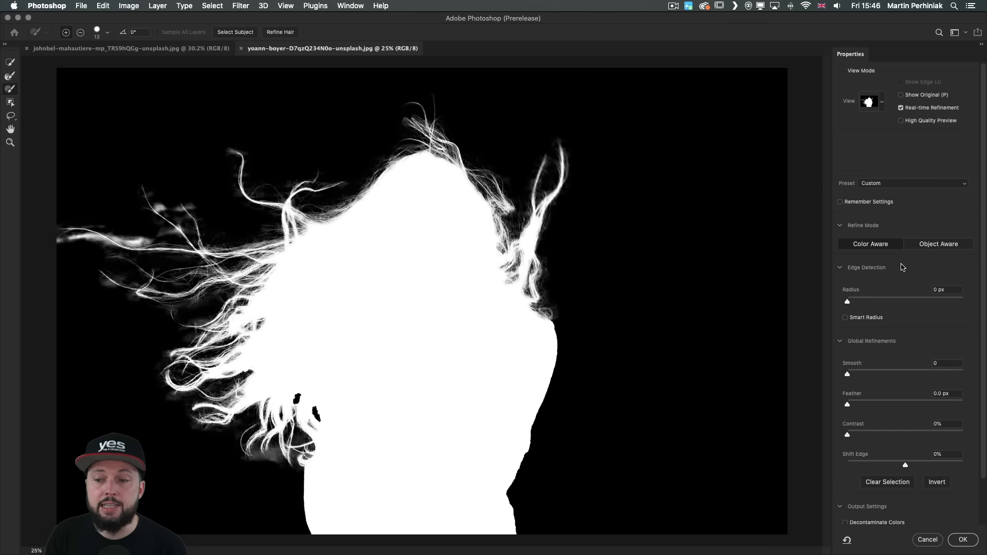
pyautogui.click(939, 245)
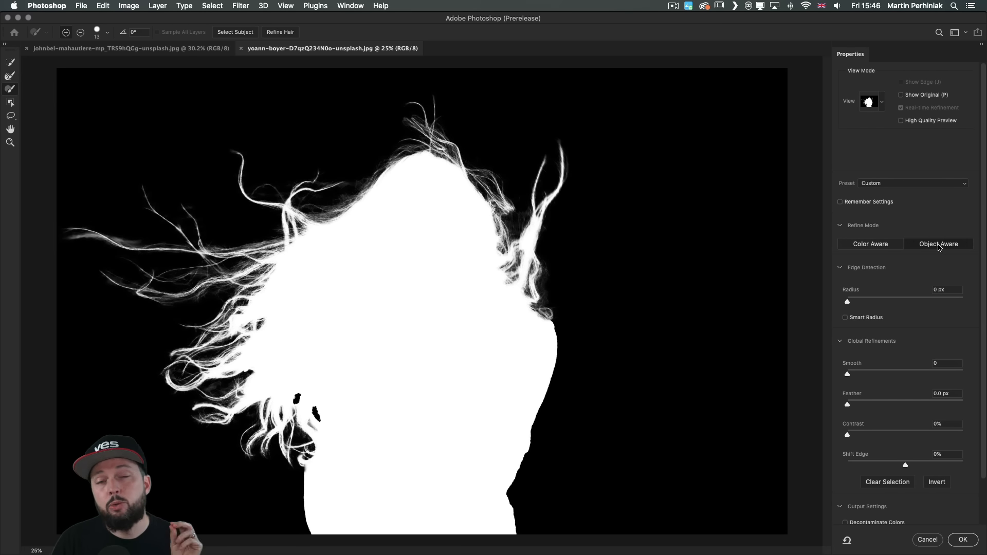
pyautogui.click(876, 246)
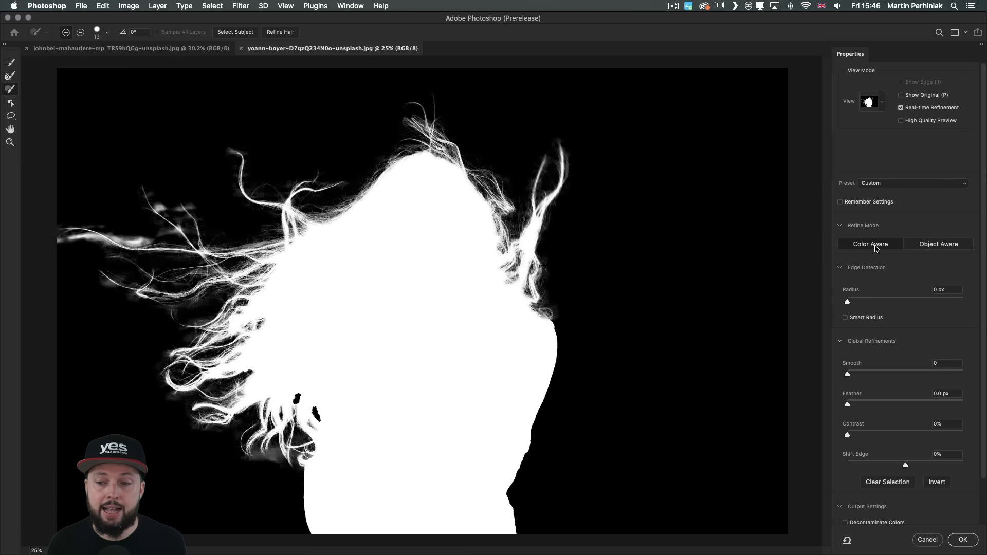
pyautogui.click(920, 246)
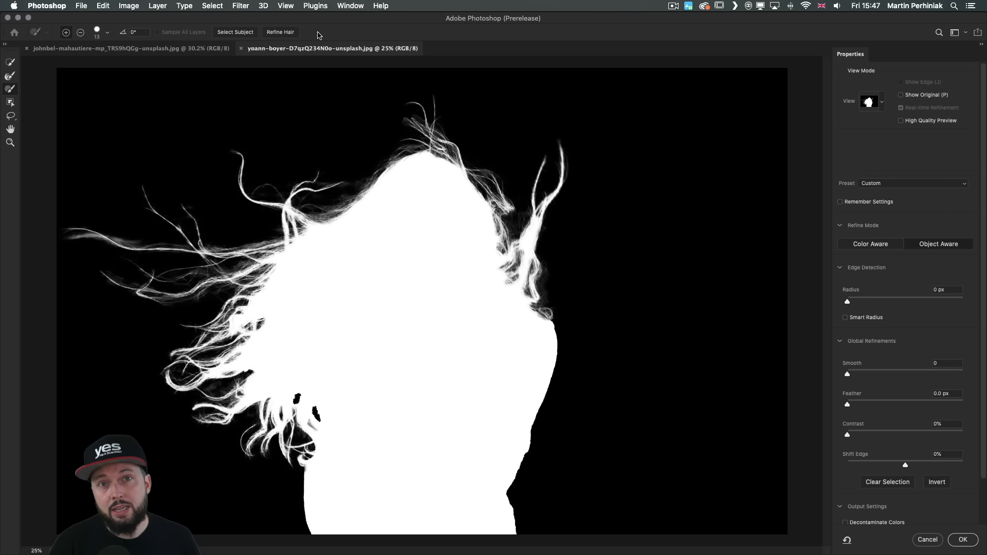
# Apply Refine Hair to the woman's selection and compare the refined mask with the original
pyautogui.click(279, 33)
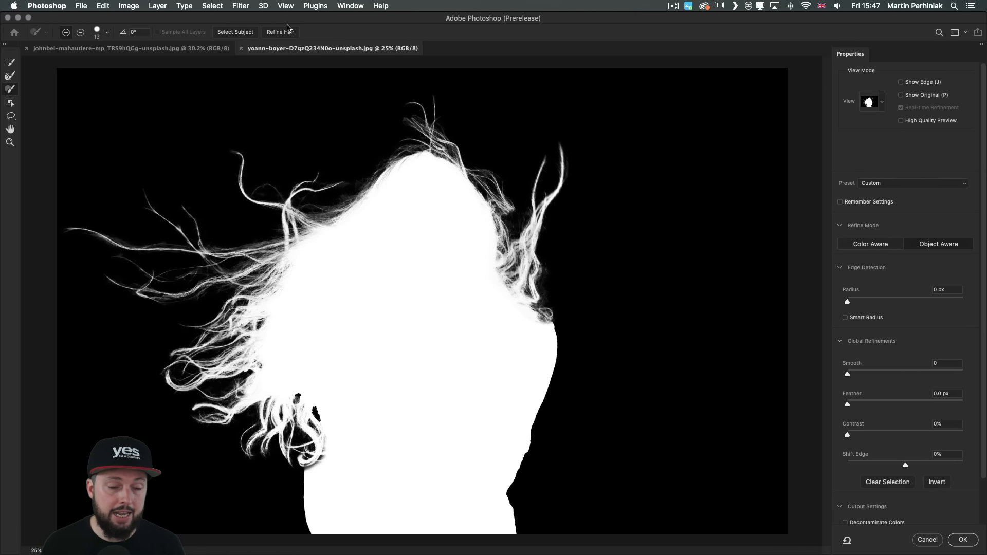
pyautogui.press('p')
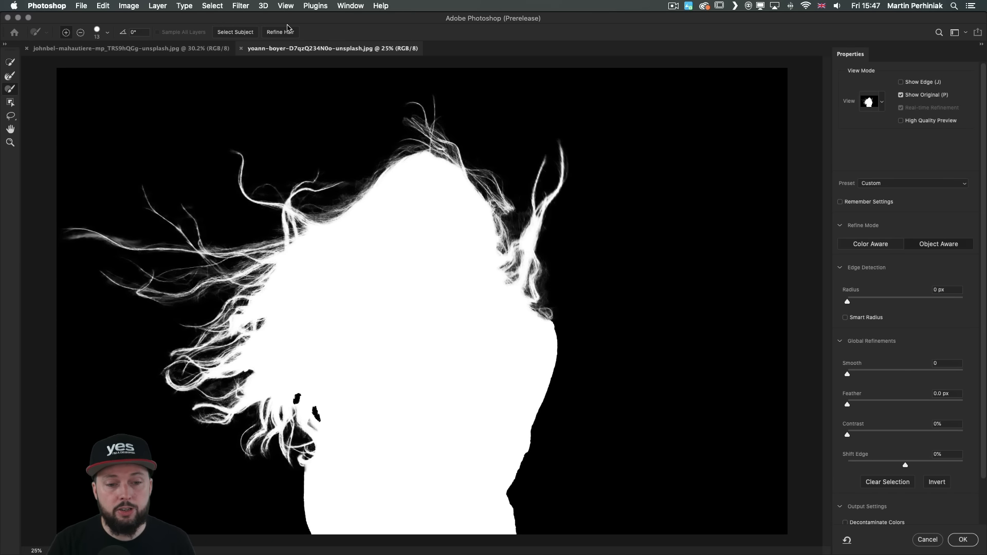
pyautogui.press('p')
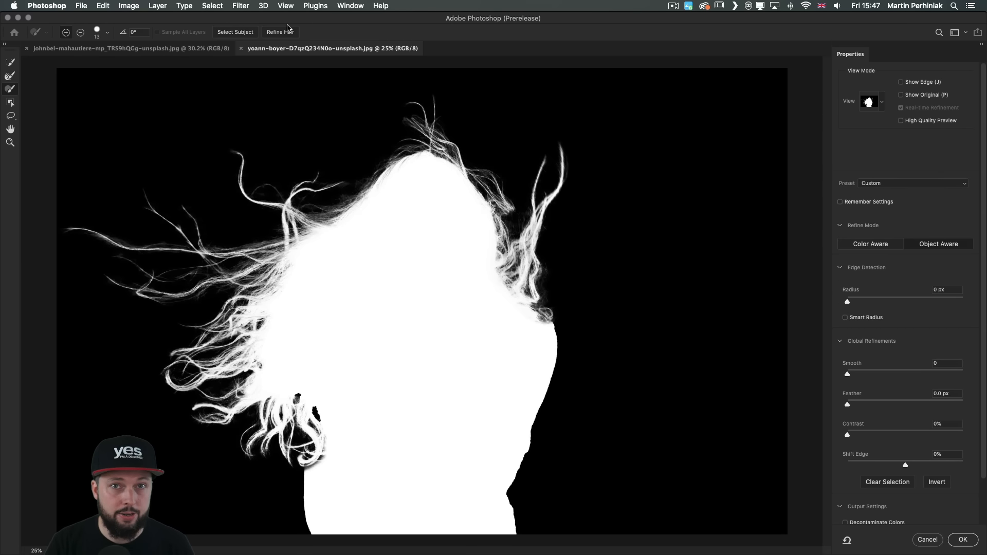
pyautogui.scroll(-5, 969, 321)
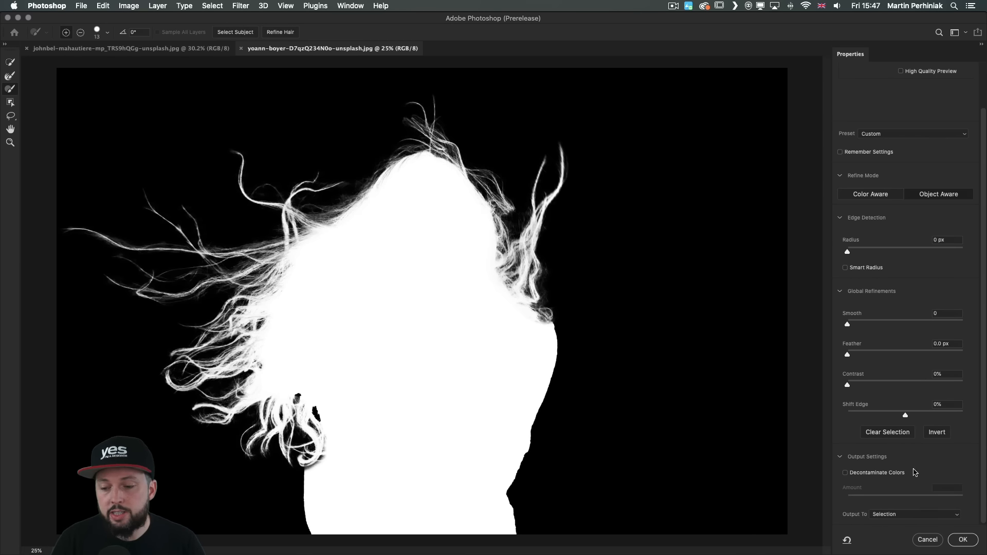
# Output the windblown-hair woman's refined selection as a Layer Mask and apply it
pyautogui.click(901, 515)
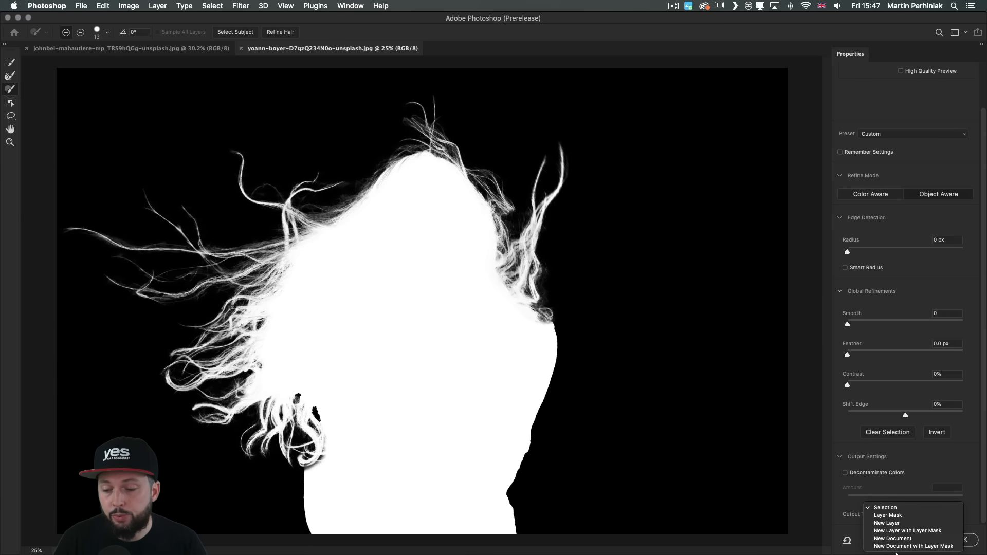
pyautogui.click(902, 516)
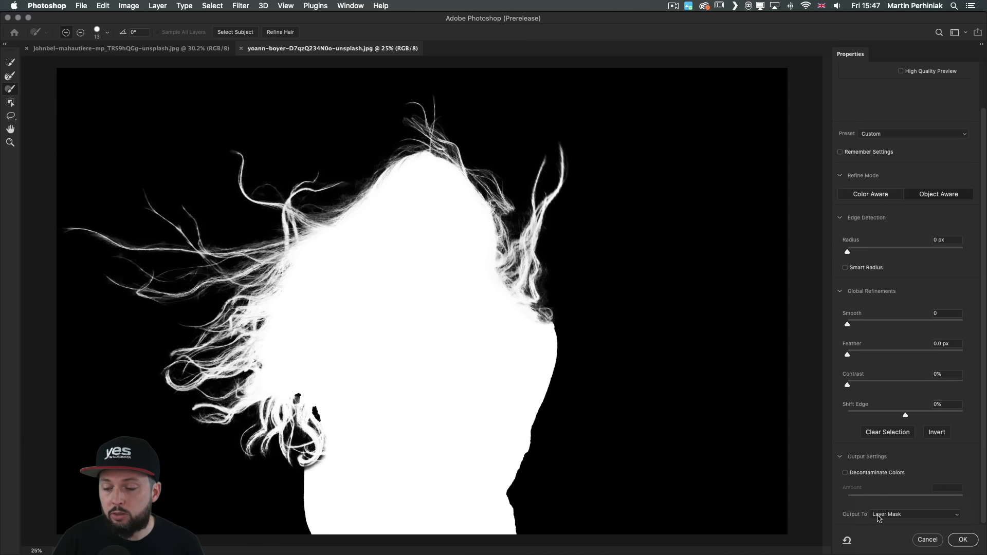
pyautogui.click(962, 540)
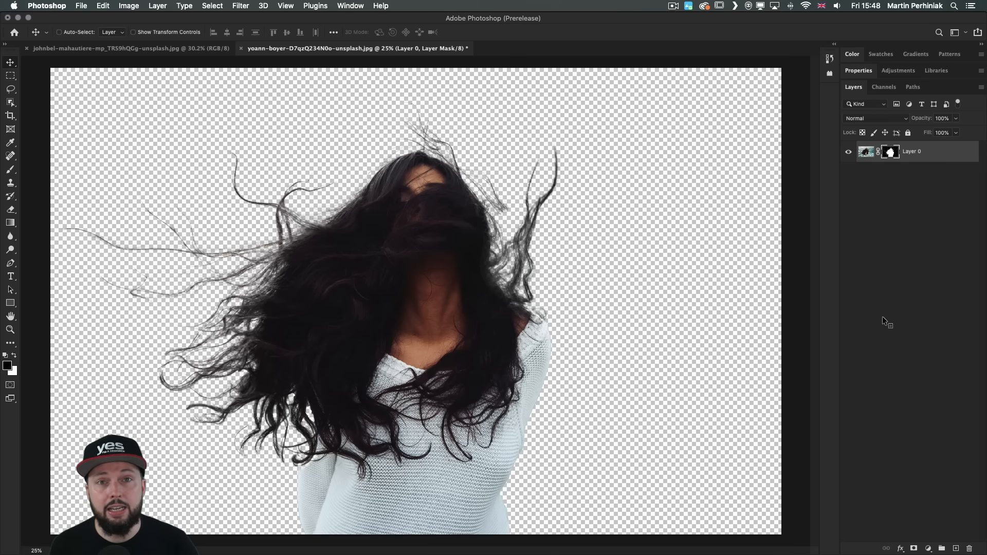
# Switch to the photo of the woman on the office chair, select the subject in Select and Mask, and apply Refine Hair
pyautogui.hotkey('ctrl', 'Tab')
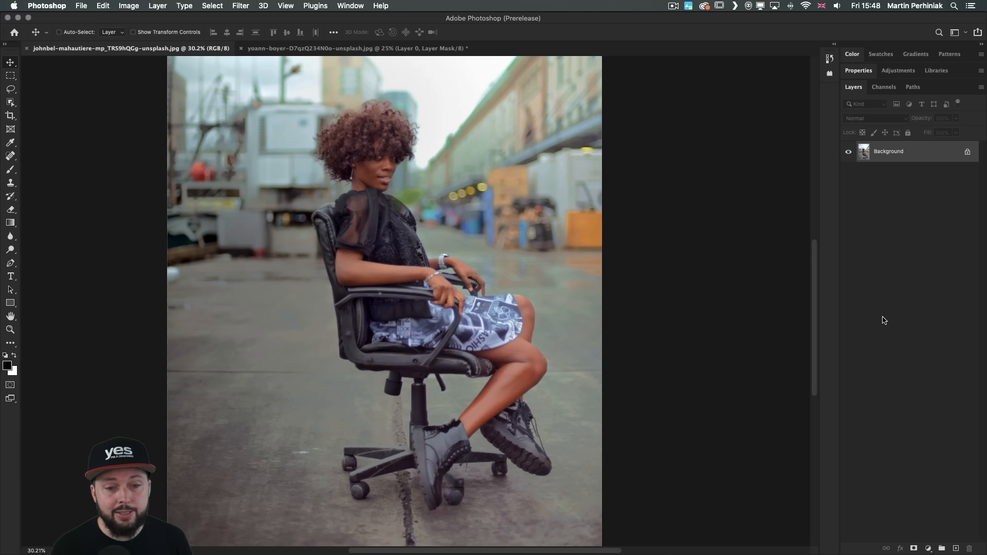
pyautogui.click(211, 5)
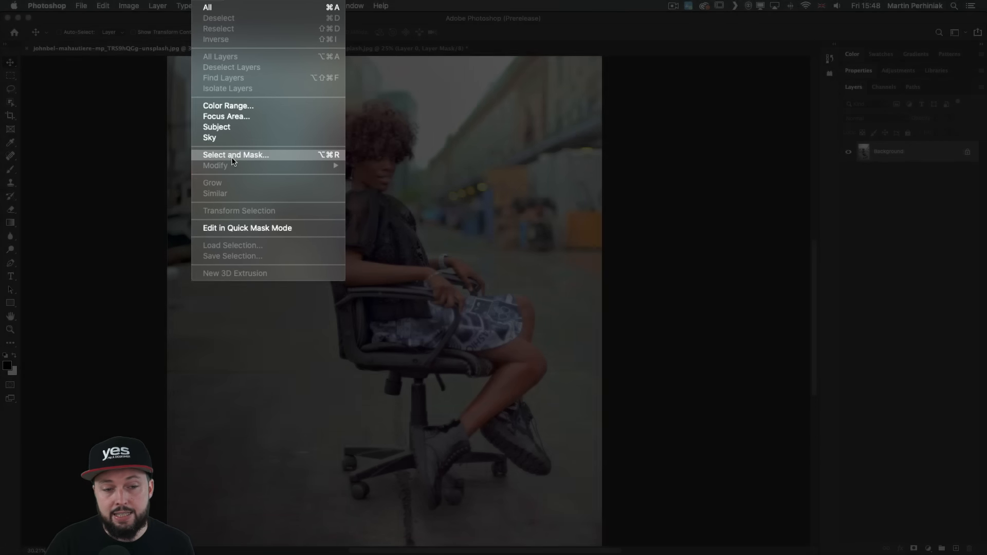
pyautogui.click(232, 158)
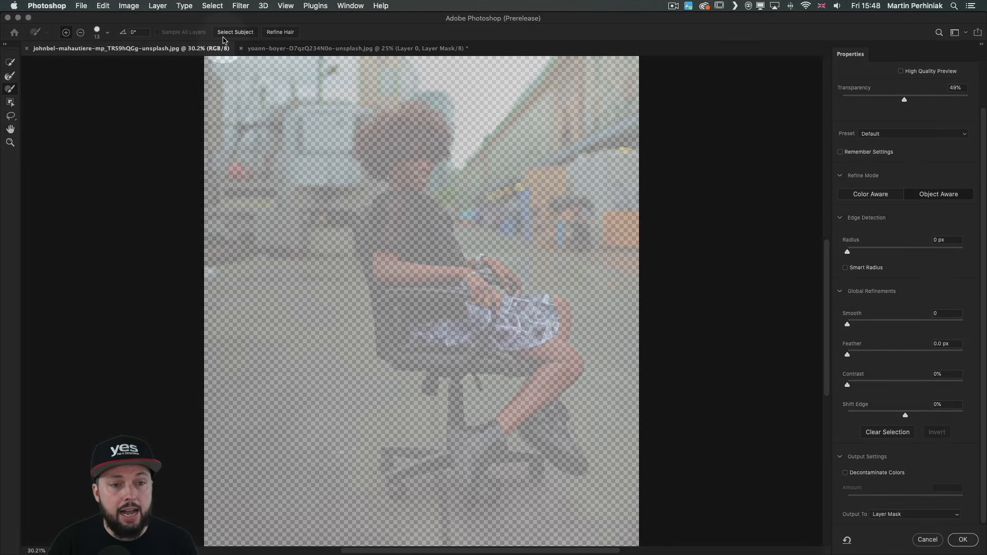
pyautogui.click(231, 33)
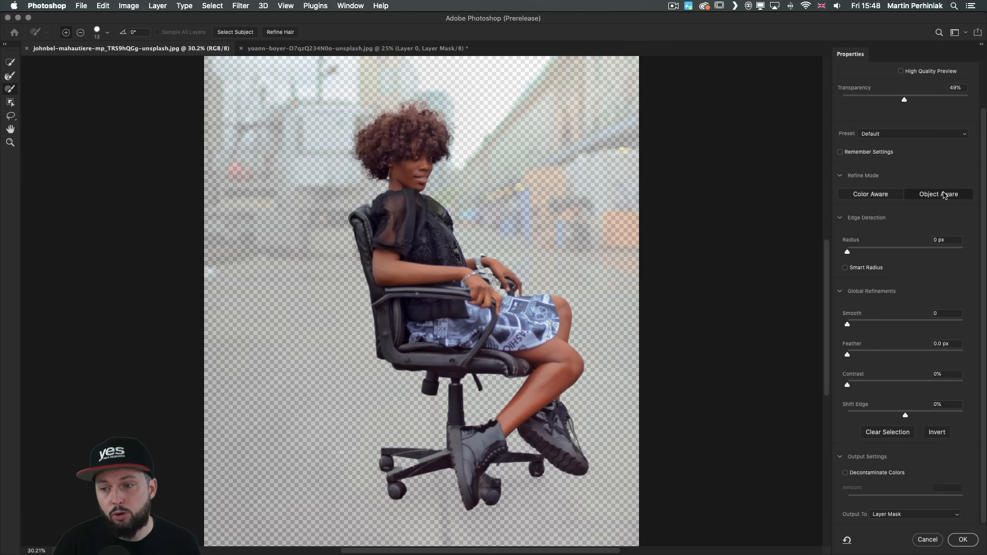
pyautogui.click(279, 33)
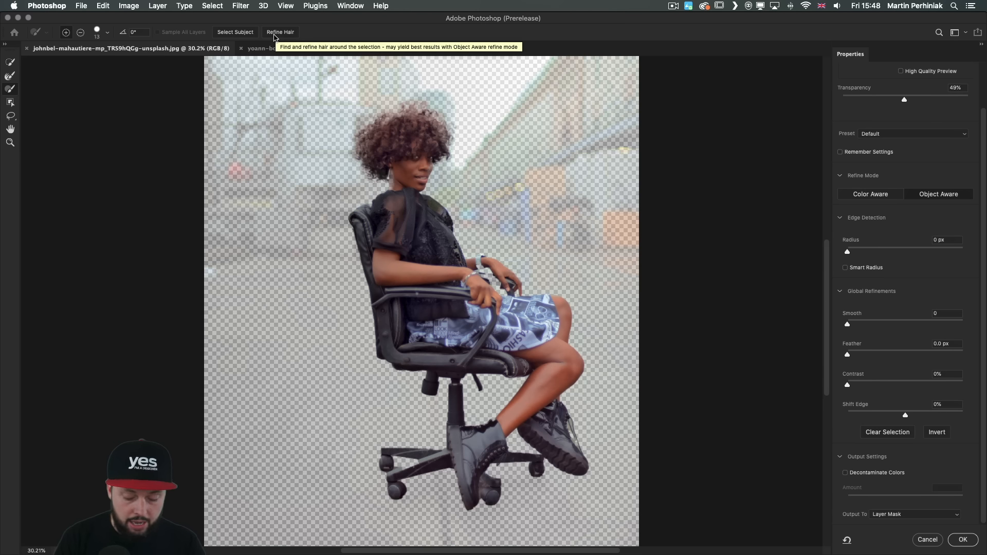
# Check the mask in Black & White and Overlay views, and add the missed armrest and wristwatch areas with the Object Selection tool
pyautogui.press('k')
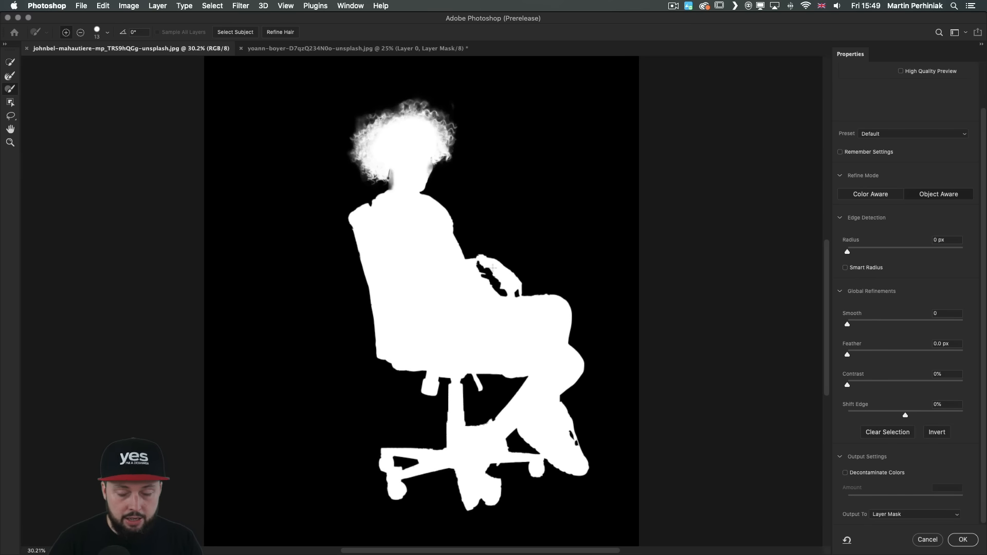
pyautogui.press('o')
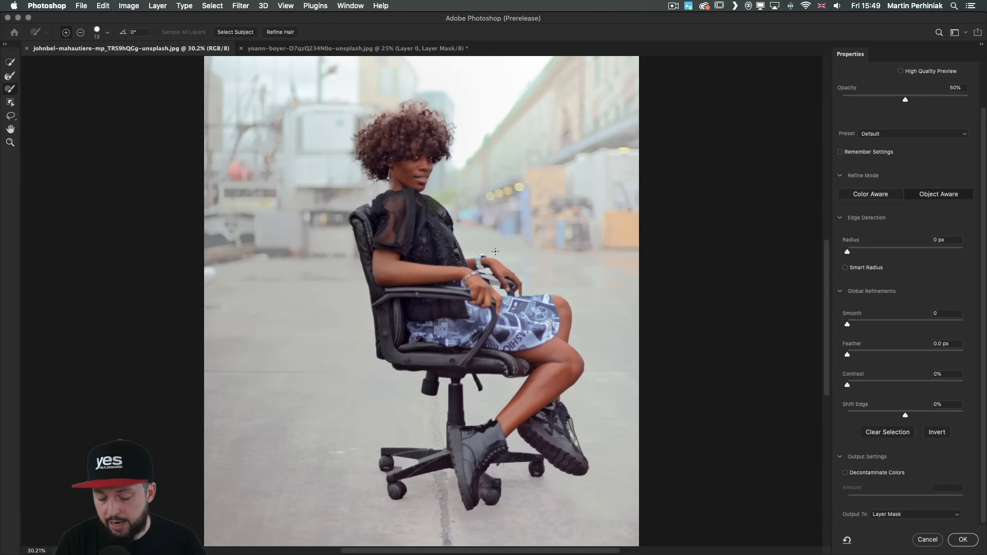
pyautogui.press('super+plus')
pyautogui.press('super+plus')
pyautogui.press('super+plus')
pyautogui.press('super+plus')
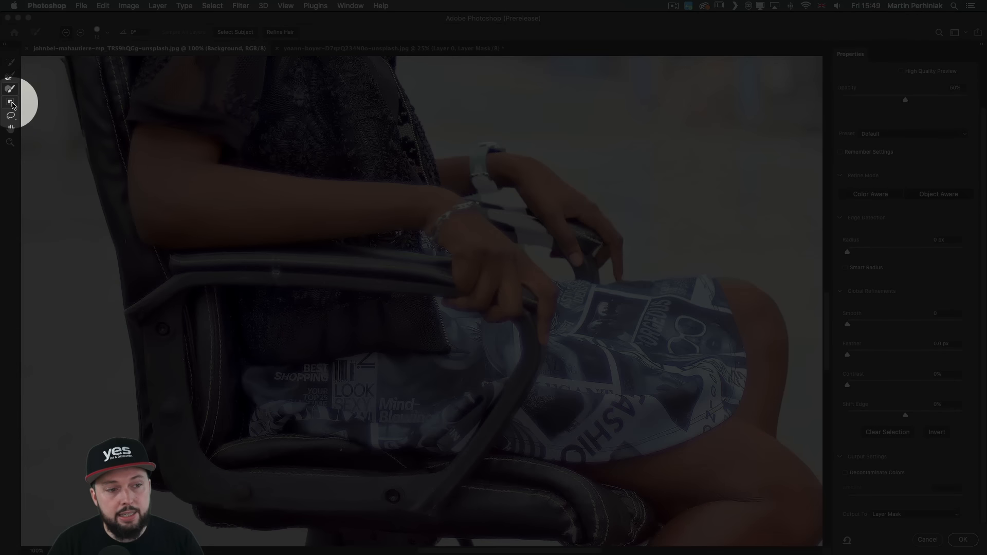
pyautogui.click(11, 103)
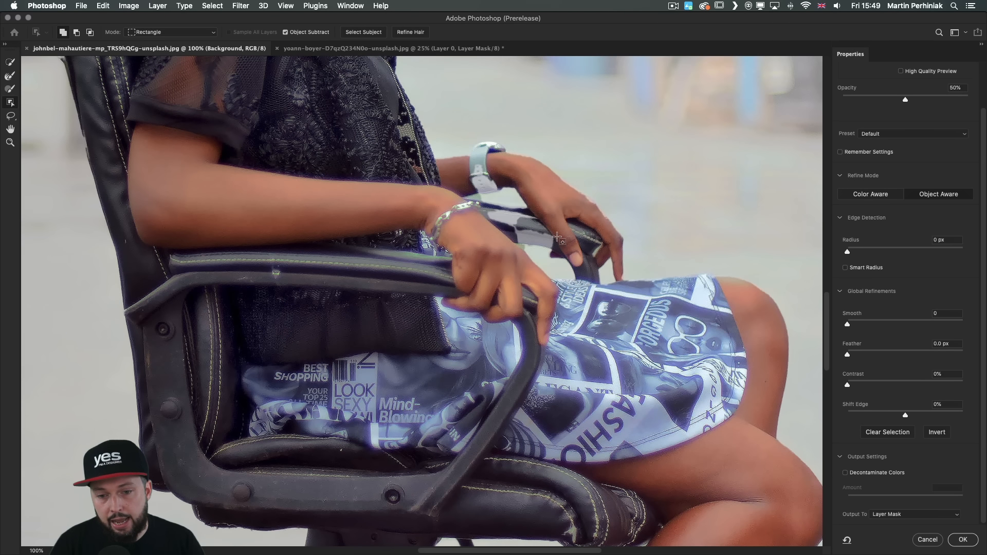
pyautogui.moveTo(491, 214); pyautogui.dragTo(578, 249)
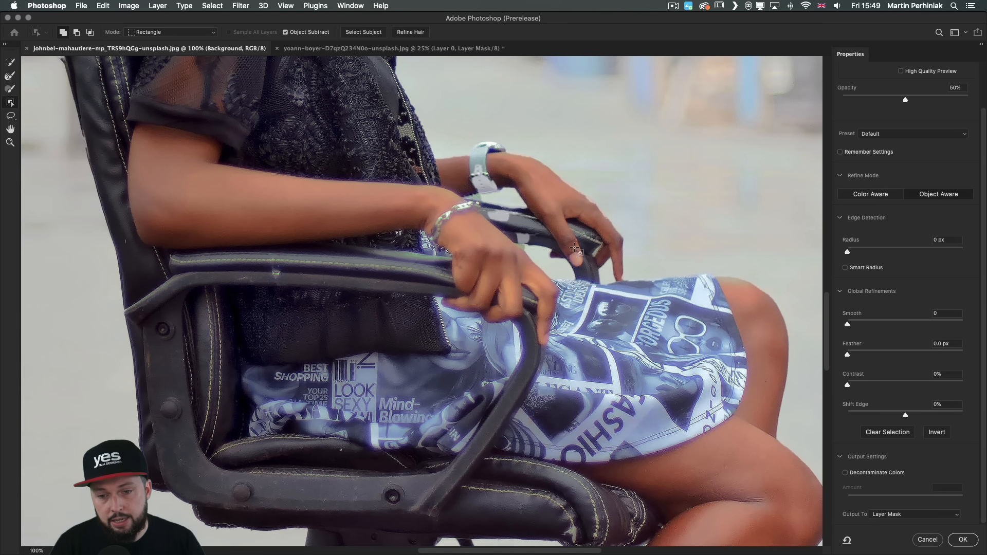
pyautogui.moveTo(463, 161); pyautogui.dragTo(519, 187)
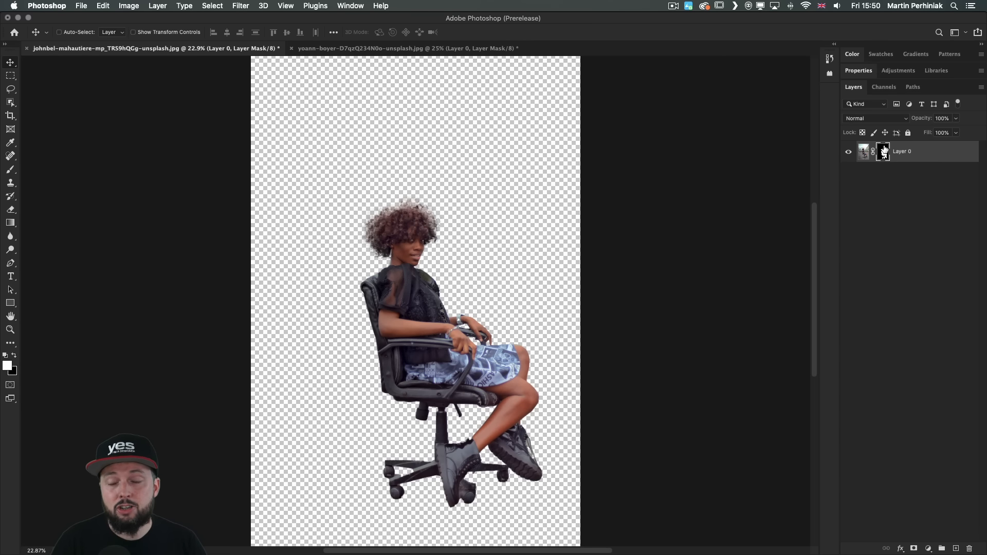
# View the layer mask of the seated woman on its own and return to the masked image
pyautogui.keyDown('alt'); pyautogui.click(882, 155); pyautogui.keyUp('alt')
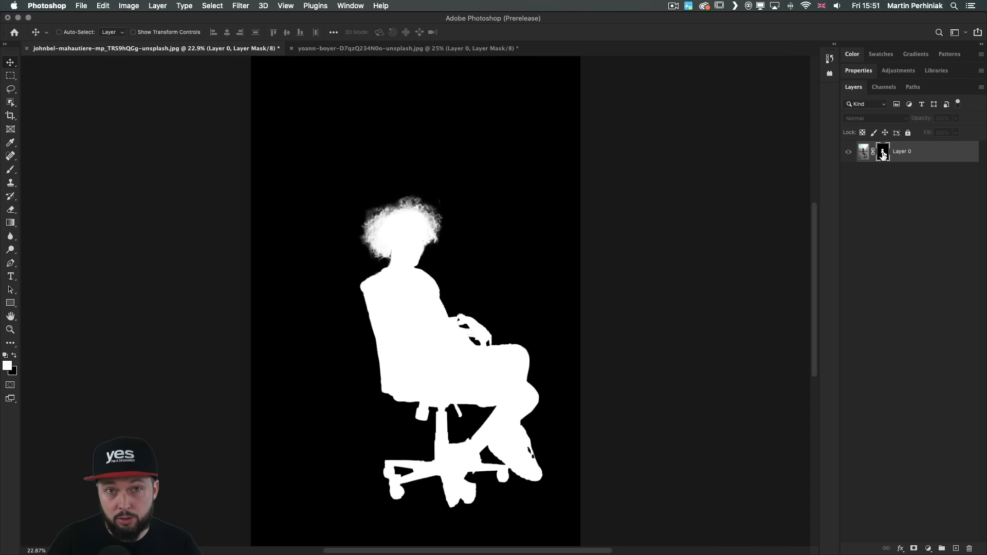
pyautogui.keyDown('alt'); pyautogui.click(882, 155); pyautogui.keyUp('alt')
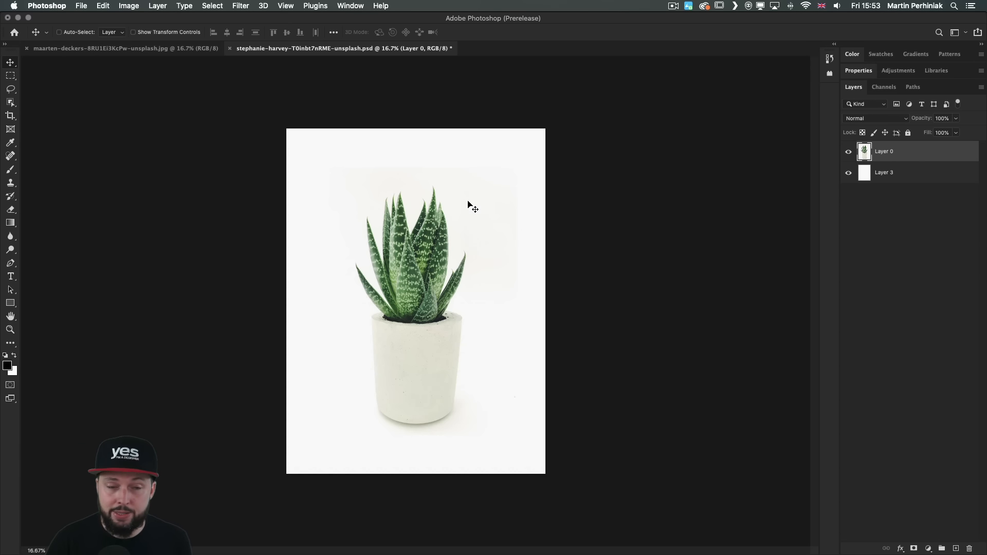
# Turn on Pattern Preview for the potted plant document and examine how the image tiles around the canvas
pyautogui.click(353, 5)
pyautogui.click(274, 135)
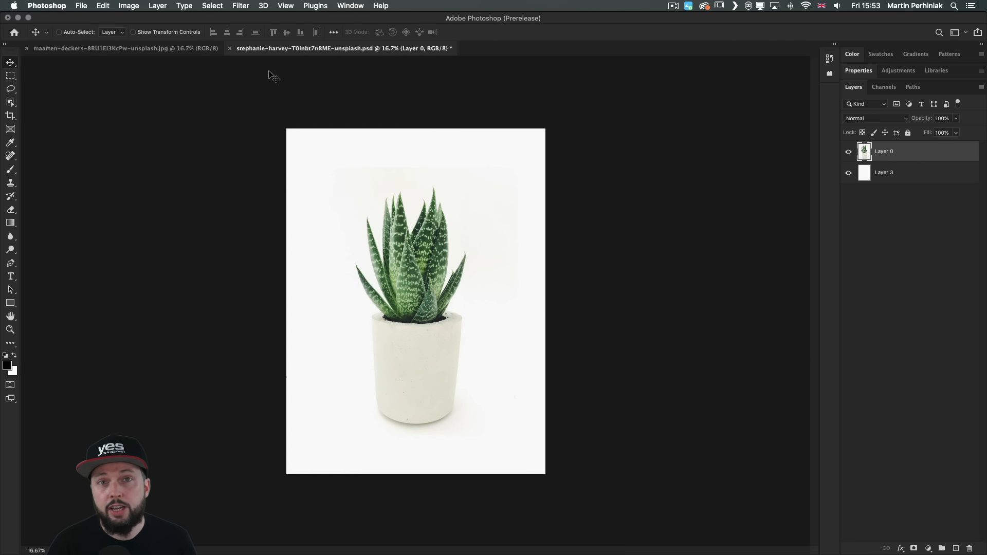
pyautogui.click(282, 6)
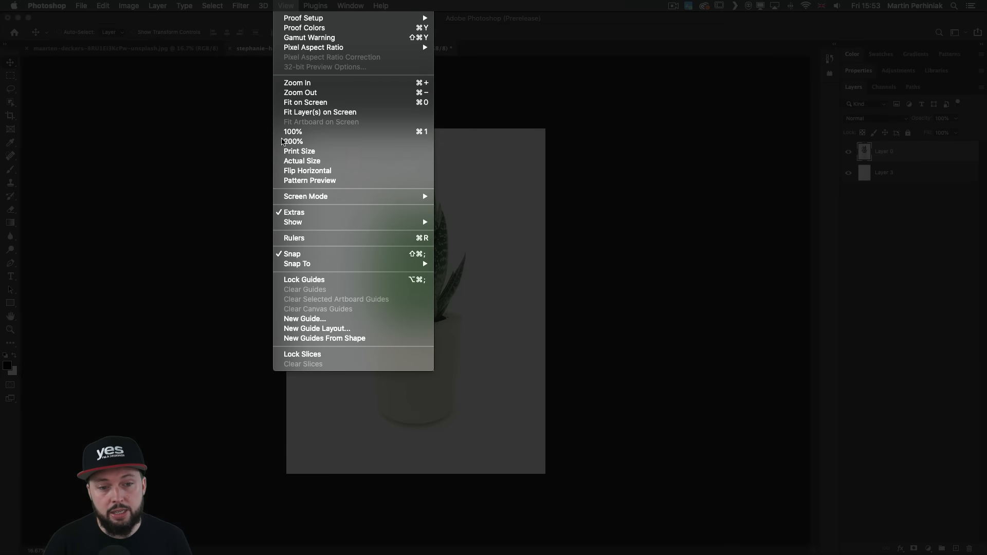
pyautogui.click(306, 181)
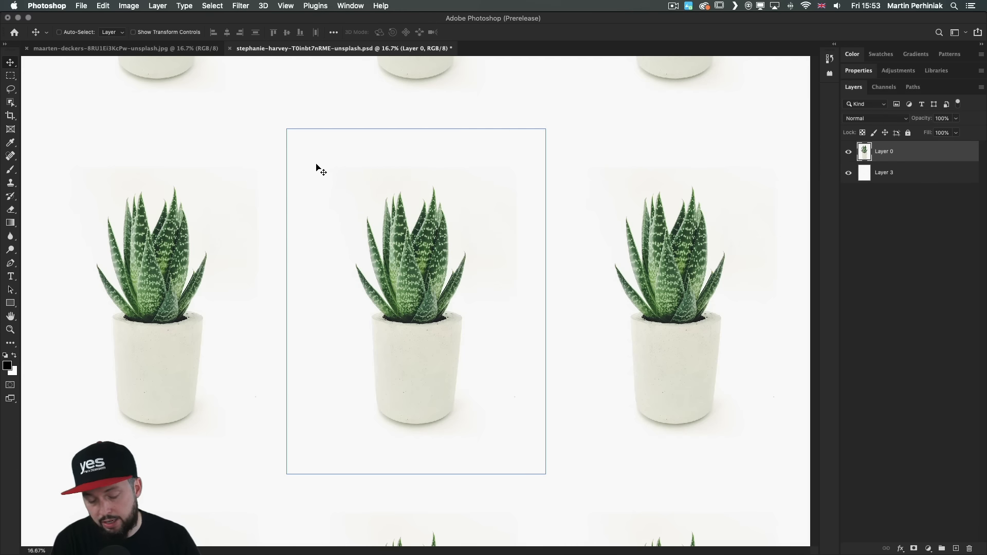
pyautogui.press('super+minus')
pyautogui.press('super+minus')
pyautogui.press('super+minus')
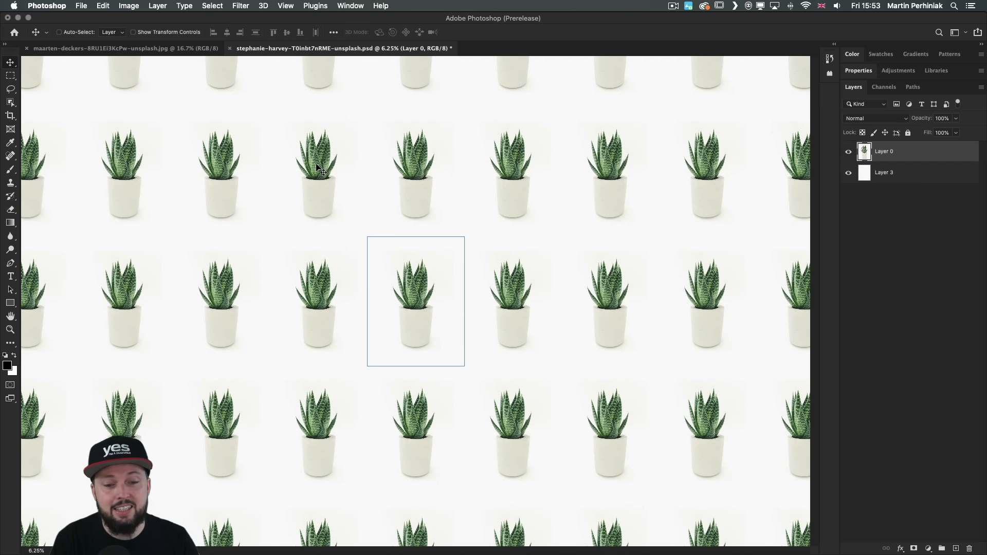
pyautogui.press('super+plus')
pyautogui.press('super+plus')
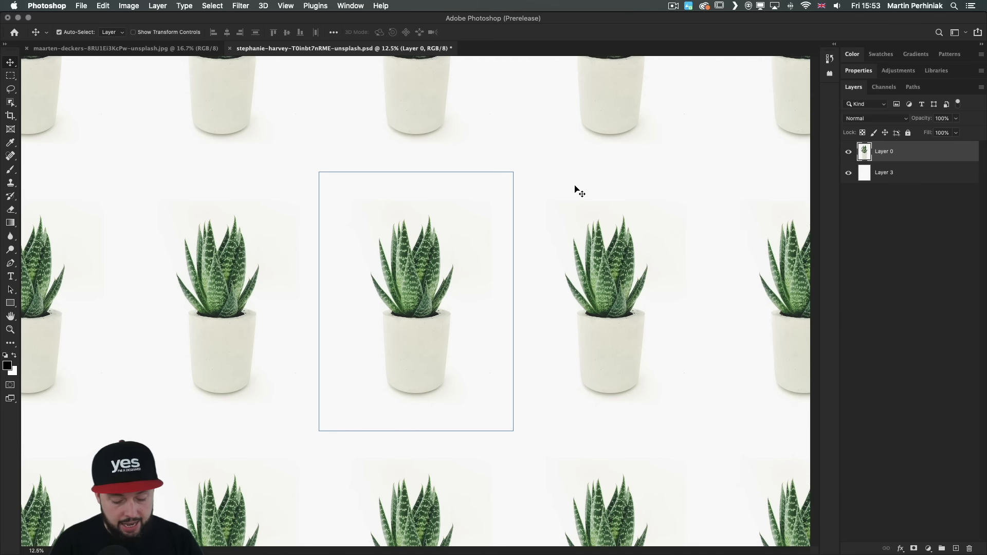
# Free-transform the plant layer, trying several rotations, and set it upright and smaller in the lower-left part of the pattern tile
pyautogui.press('super+t')
pyautogui.moveTo(500, 185); pyautogui.dragTo(486, 339)
pyautogui.moveTo(396, 345)
pyautogui.mouseDown()
pyautogui.moveTo(359, 332)
pyautogui.moveTo(365, 344)
pyautogui.moveTo(463, 344)
pyautogui.moveTo(411, 335)
pyautogui.mouseUp()
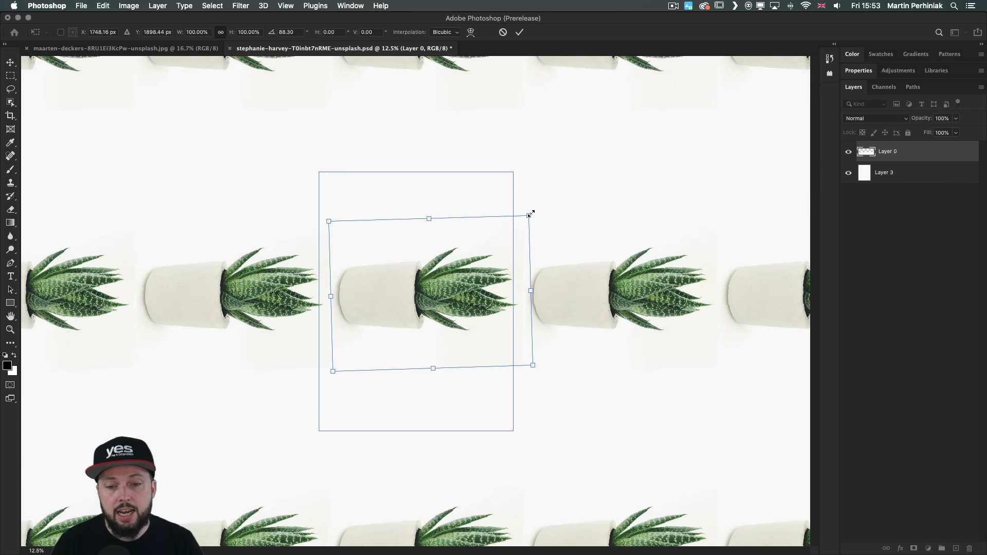
pyautogui.moveTo(531, 204); pyautogui.dragTo(508, 188)
pyautogui.moveTo(417, 252); pyautogui.dragTo(431, 205)
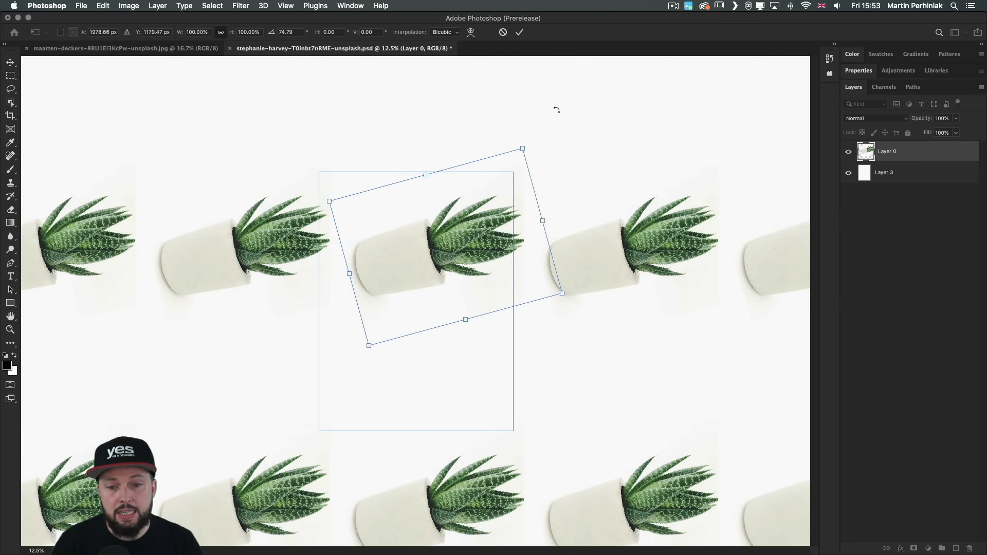
pyautogui.moveTo(529, 138); pyautogui.dragTo(495, 116)
pyautogui.moveTo(433, 277); pyautogui.dragTo(432, 278)
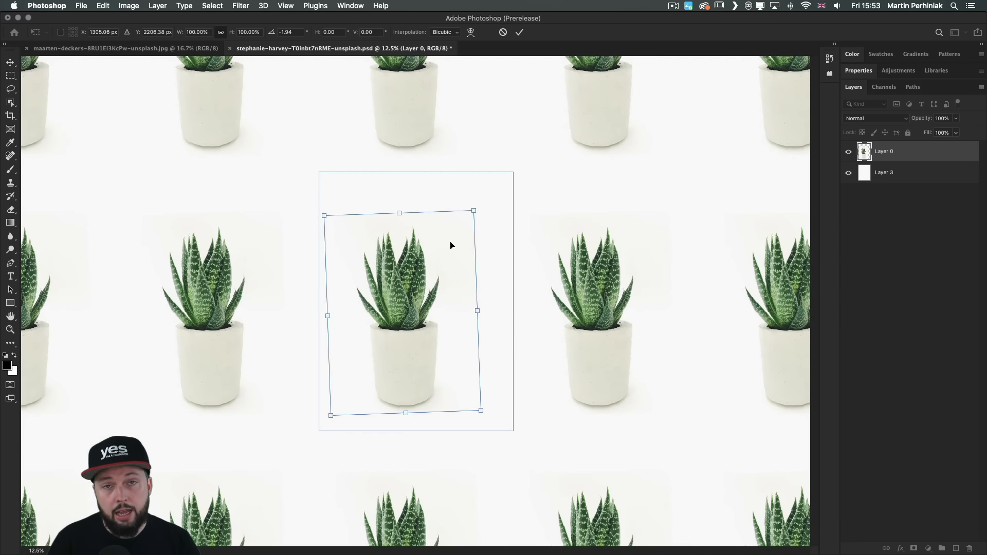
pyautogui.moveTo(473, 211); pyautogui.dragTo(435, 280)
pyautogui.press('Return')
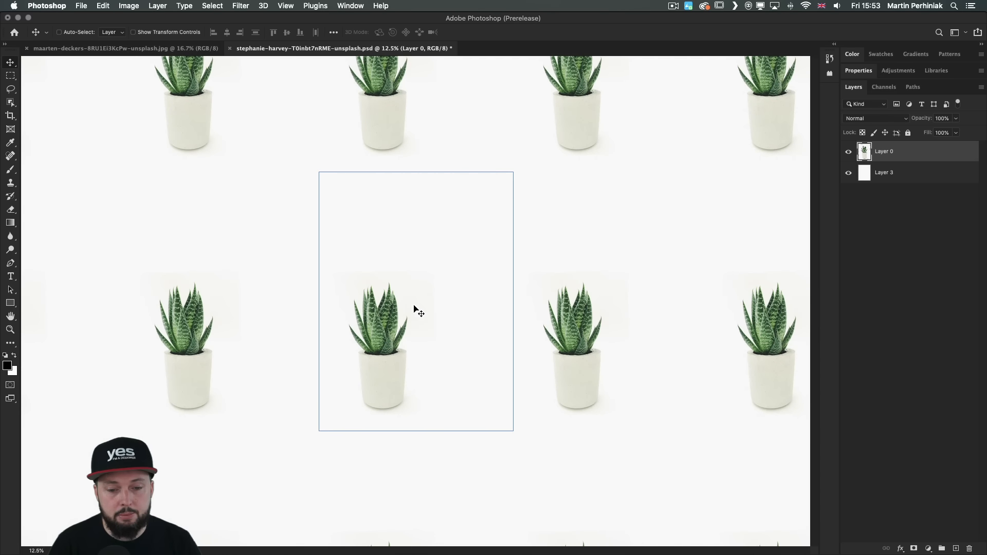
# Duplicate the plant into the tile's upper-right area and scale the copy to about 69%
pyautogui.press('super+alt+t')
pyautogui.moveTo(380, 340); pyautogui.dragTo(466, 238)
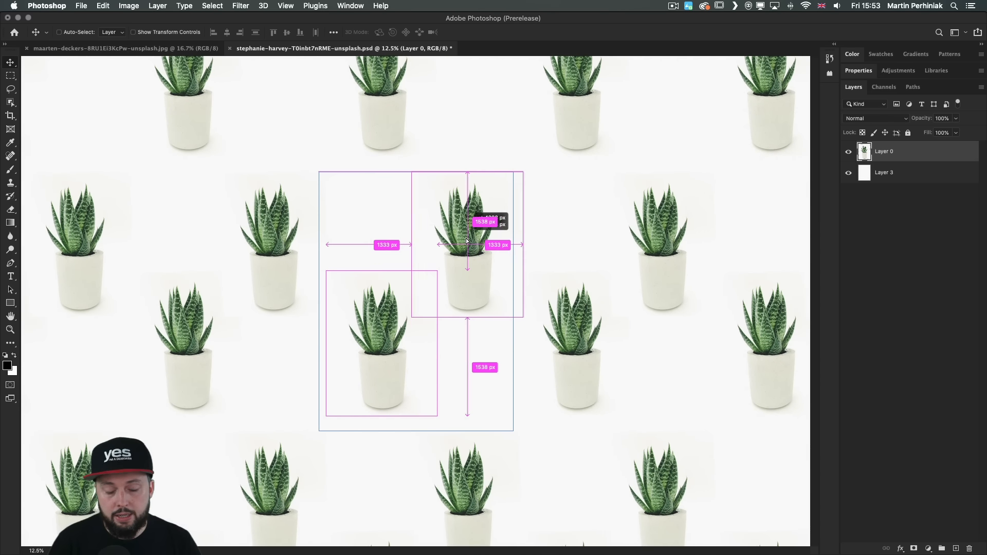
pyautogui.moveTo(513, 172); pyautogui.dragTo(487, 203)
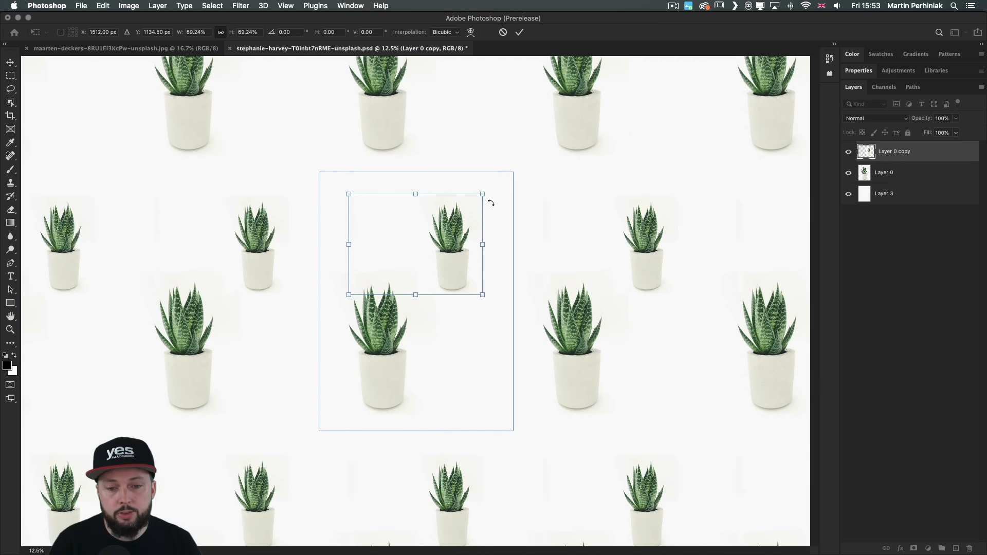
pyautogui.press('Return')
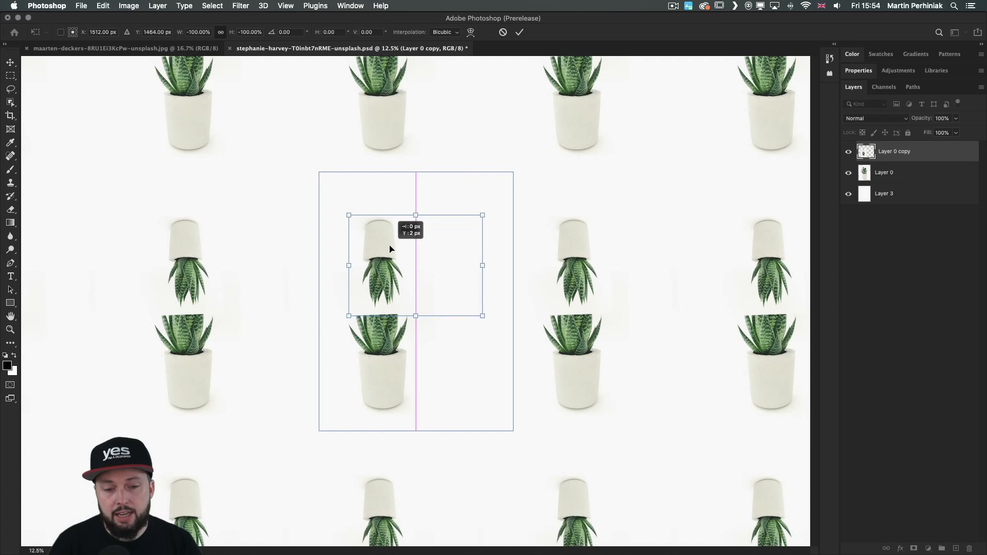
# Turn the plant copy upside down at -100% width and height, and place it in the tile's upper-right area
pyautogui.moveTo(390, 249); pyautogui.dragTo(479, 221)
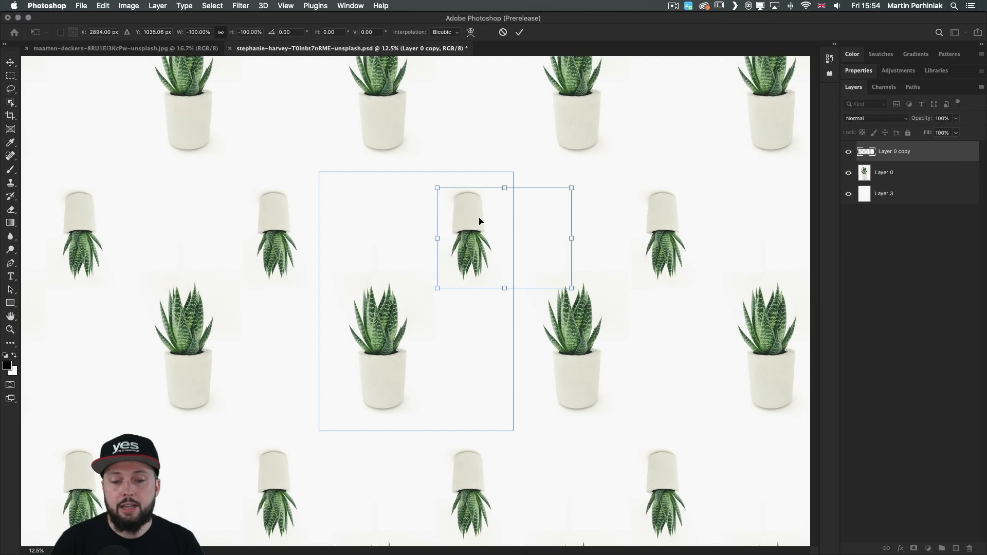
pyautogui.press('Return')
# Switch to the turquoise wooden planks photo and show it at 12.5%
pyautogui.hotkey('ctrl', 'Tab')
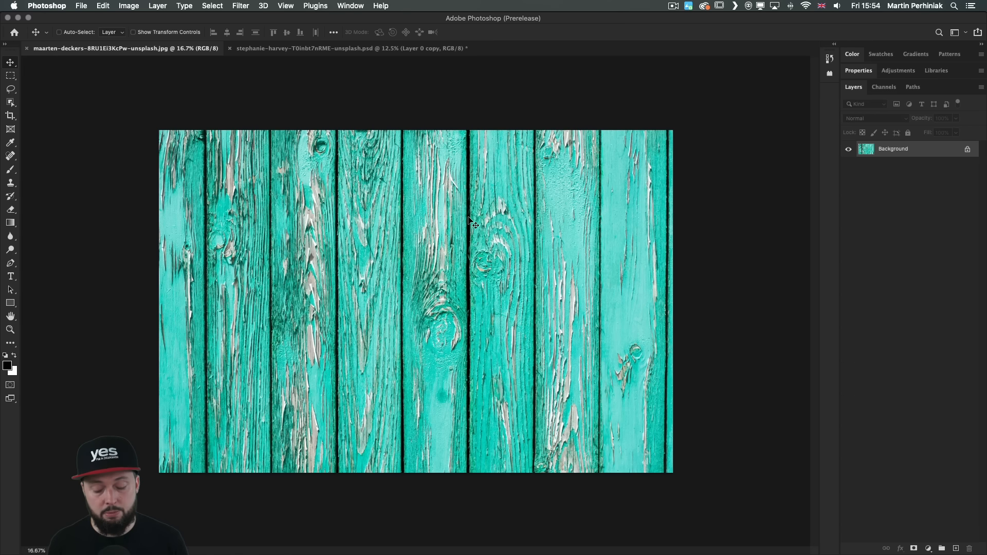
pyautogui.hotkey('ctrl', '-')
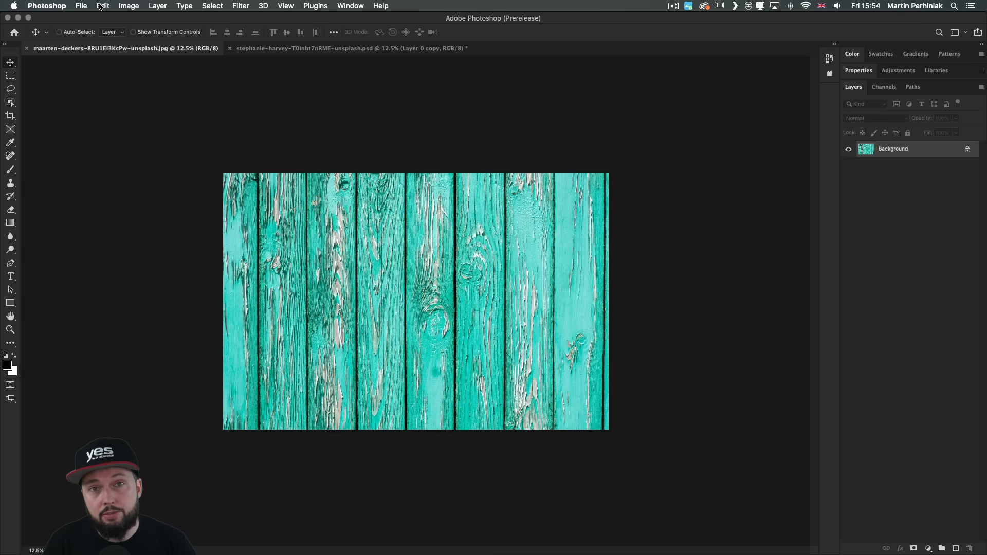
pyautogui.press('super+a')
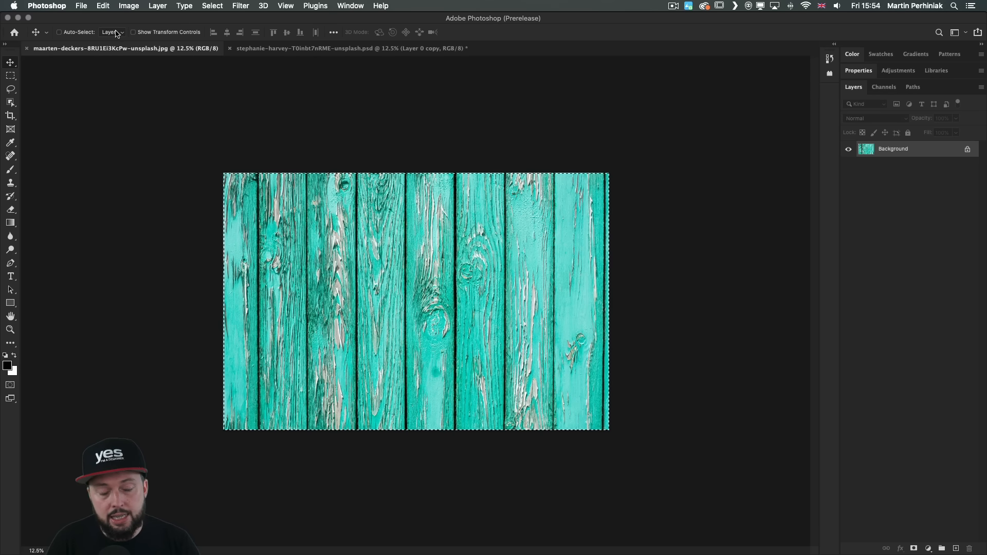
pyautogui.click(101, 5)
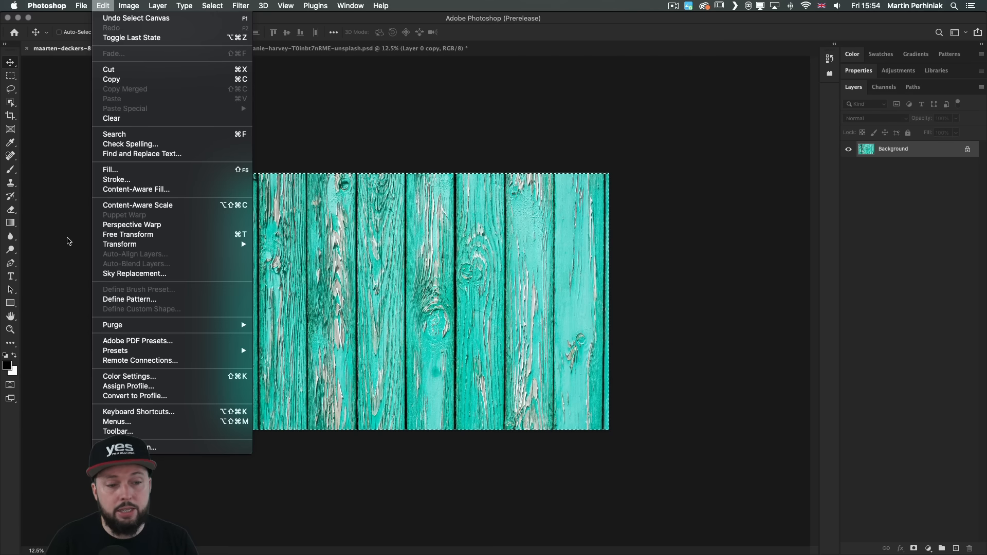
pyautogui.click(66, 245)
pyautogui.press('super+d')
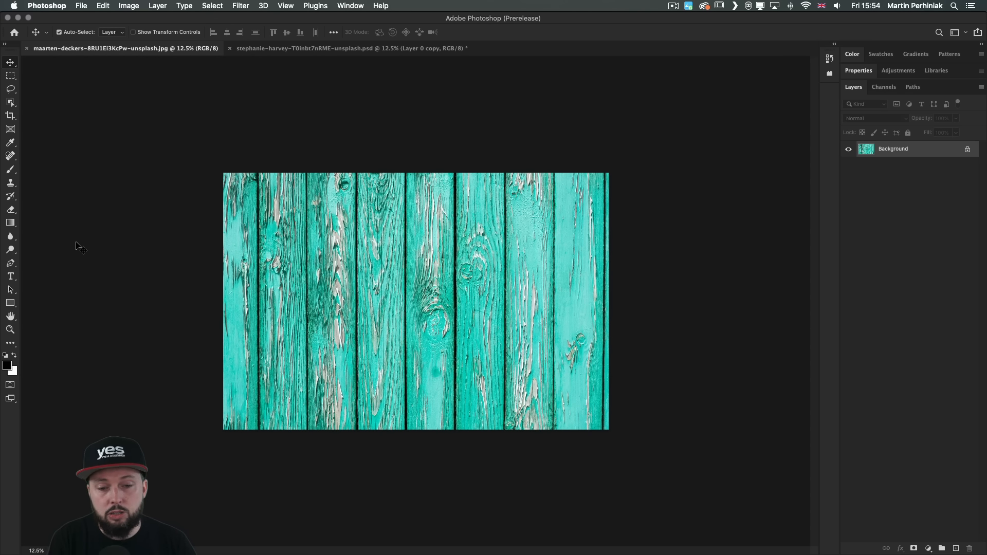
# Turn on Pattern Preview for the turquoise planks photo and unlock its background layer
pyautogui.click(285, 5)
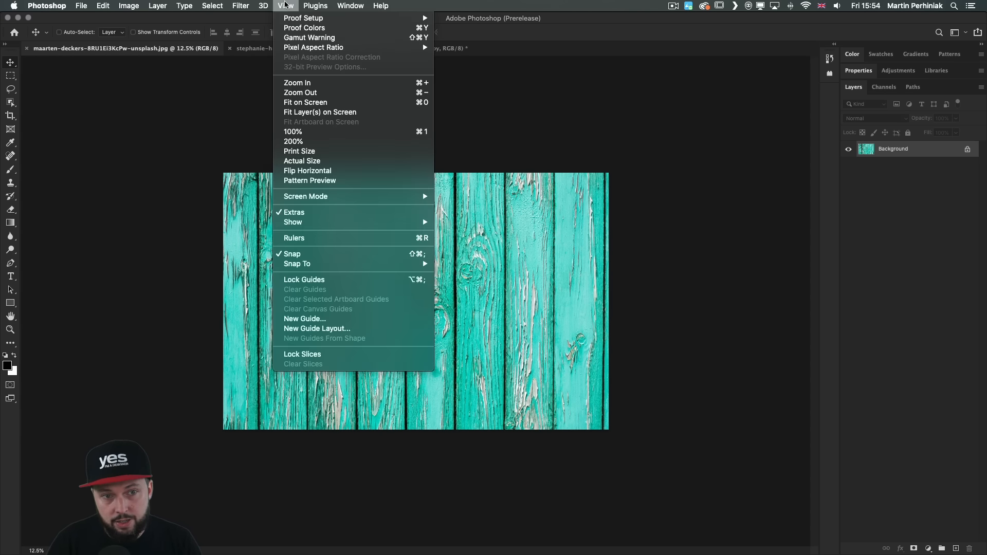
pyautogui.click(309, 181)
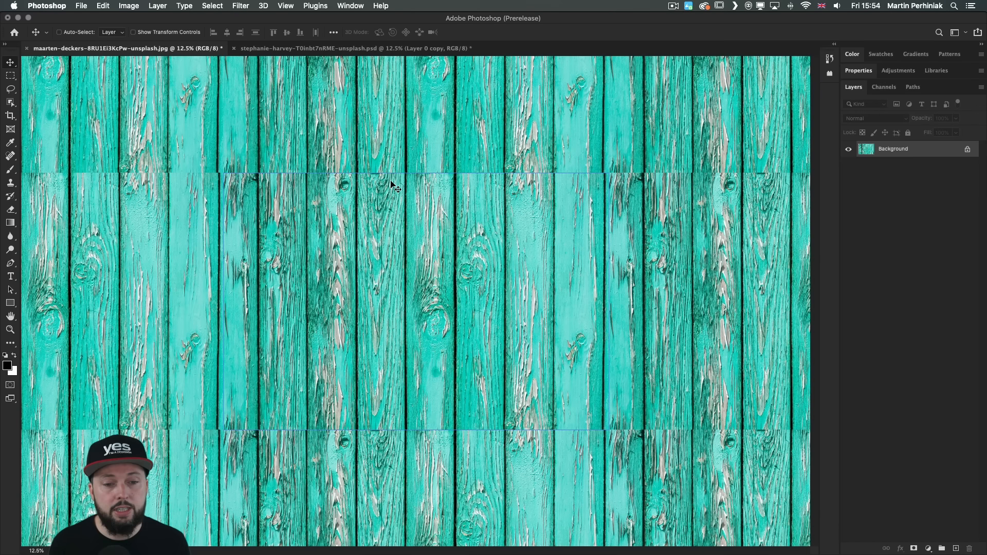
pyautogui.click(967, 149)
# Free-transform the planks layer, adjusting its upper corners and stretching it to about 113% width so the planks line up across the tile edges
pyautogui.press('super+t')
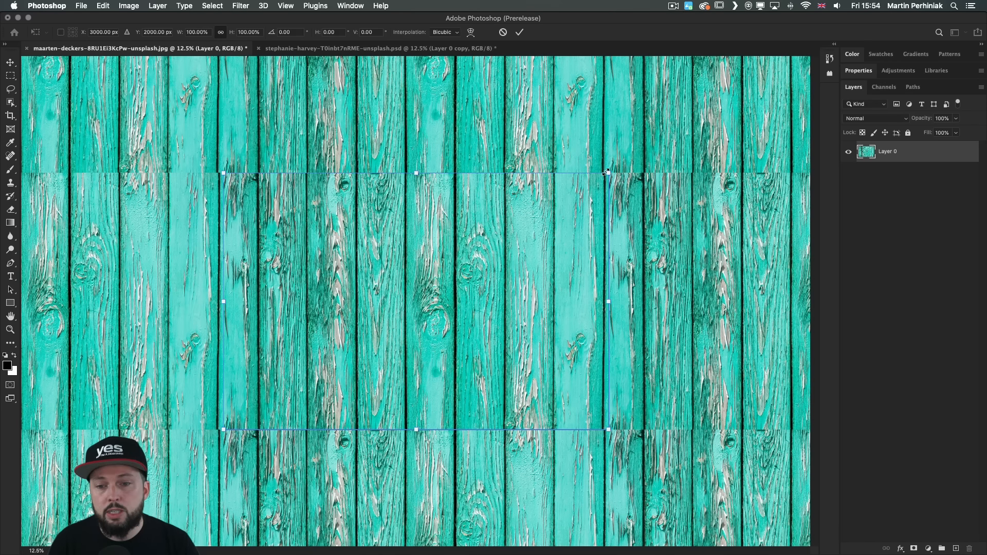
pyautogui.moveTo(607, 173)
pyautogui.mouseDown()
pyautogui.moveTo(619, 175)
pyautogui.moveTo(609, 174)
pyautogui.mouseUp()
pyautogui.moveTo(223, 173); pyautogui.dragTo(220, 174)
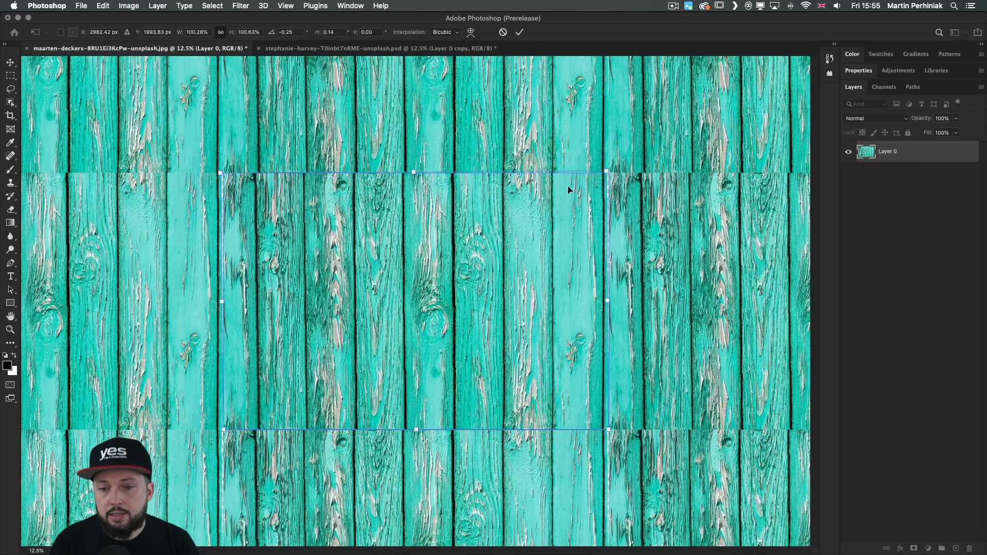
pyautogui.moveTo(605, 174); pyautogui.dragTo(608, 172)
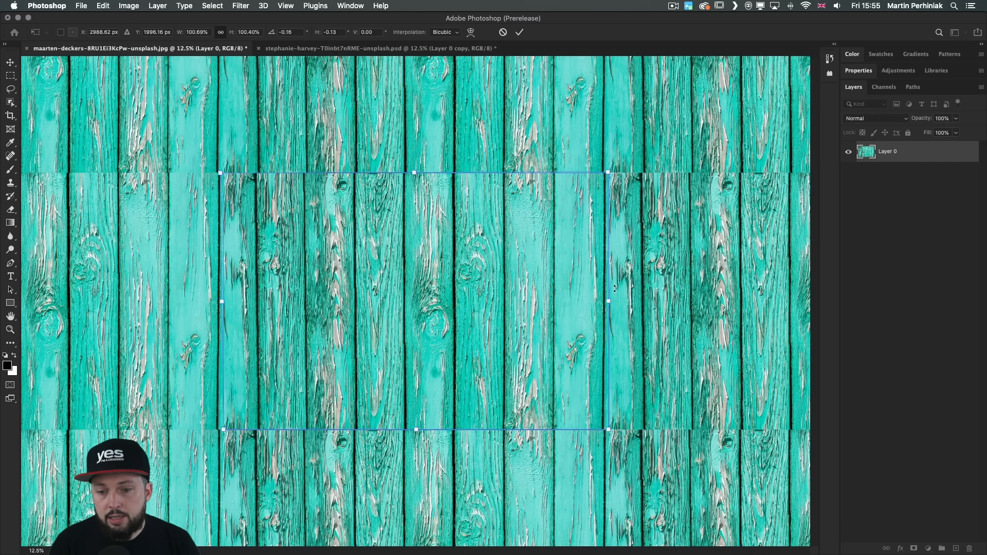
pyautogui.moveTo(610, 303); pyautogui.dragTo(659, 302)
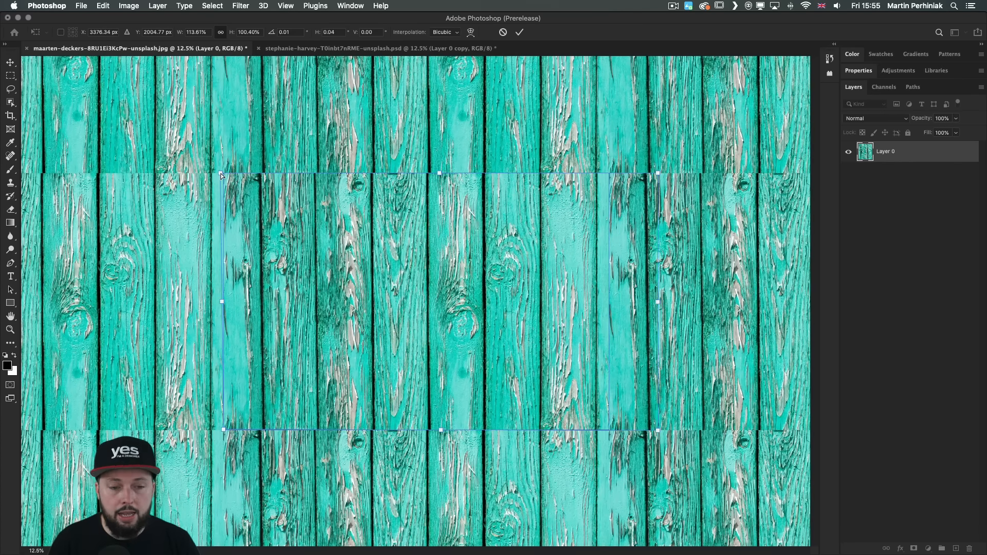
pyautogui.moveTo(220, 173); pyautogui.dragTo(225, 172)
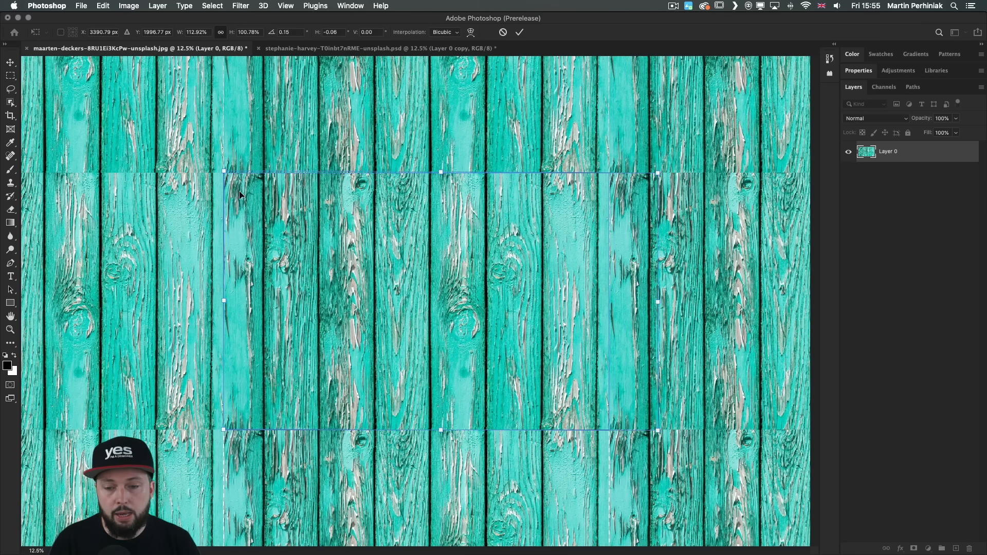
pyautogui.press('Return')
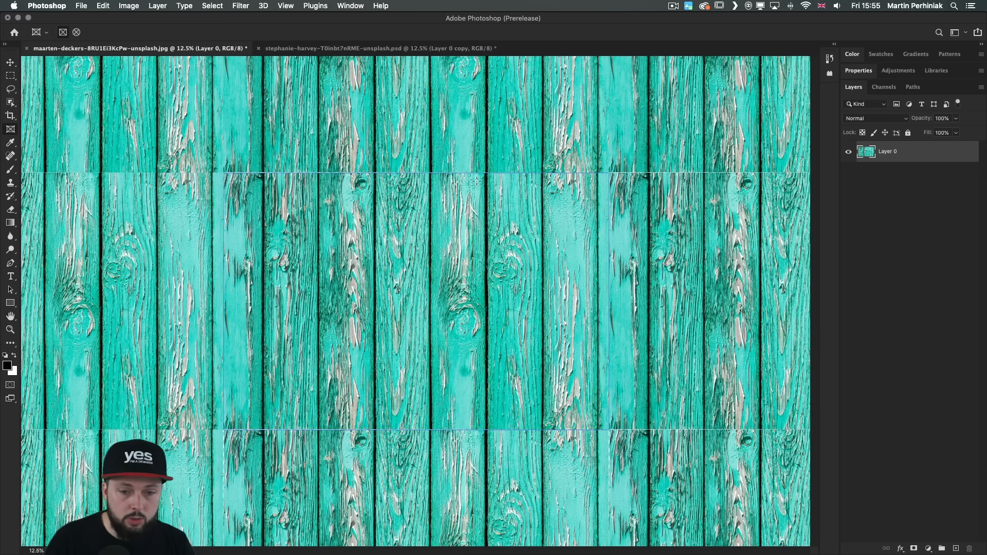
# Paint over the upper horizontal tile seam on the light plank with the Clone Stamp tool
pyautogui.press('s')
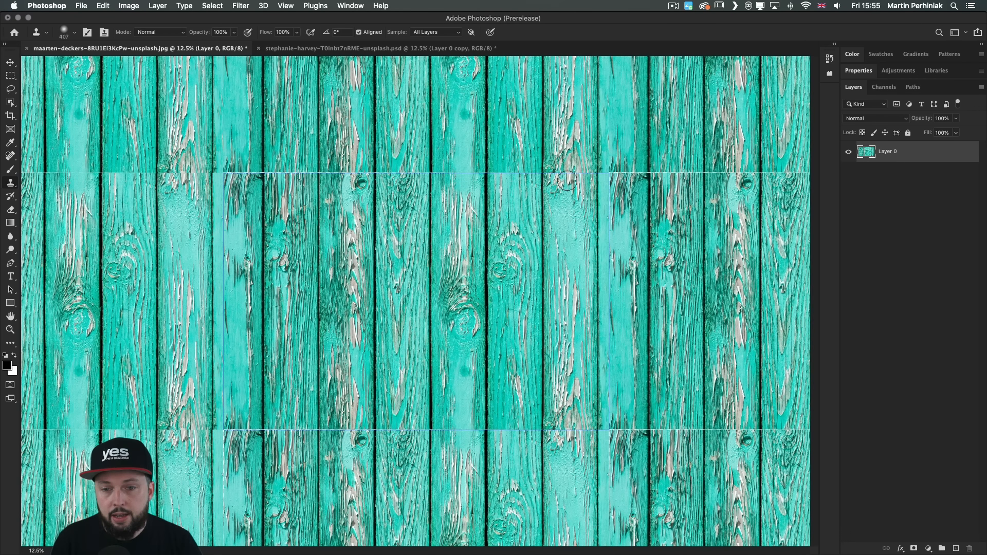
pyautogui.moveTo(570, 188); pyautogui.dragTo(578, 174)
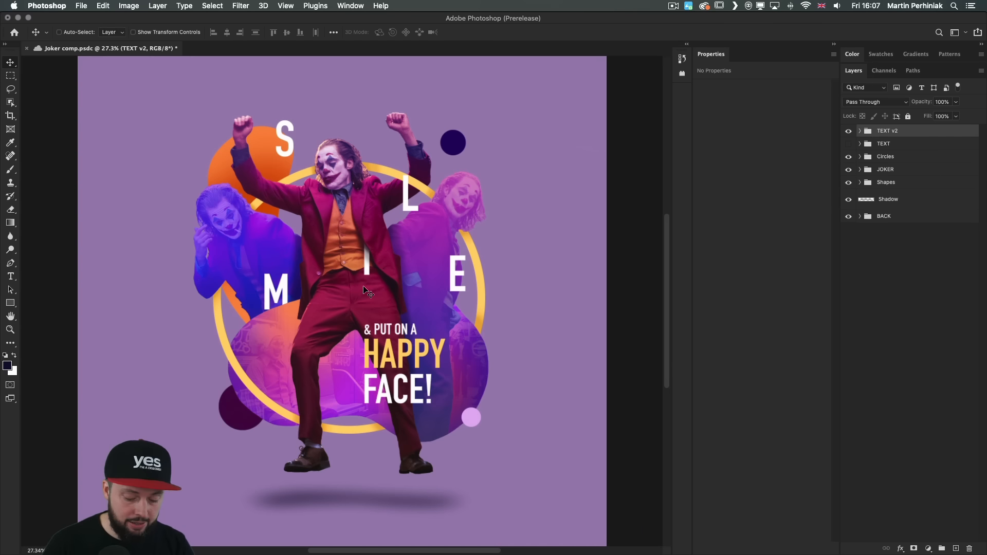
# Draw a triangle of about 573 × 497 px with the Triangle tool in the upper-left area of the Joker composition
pyautogui.click(10, 303)
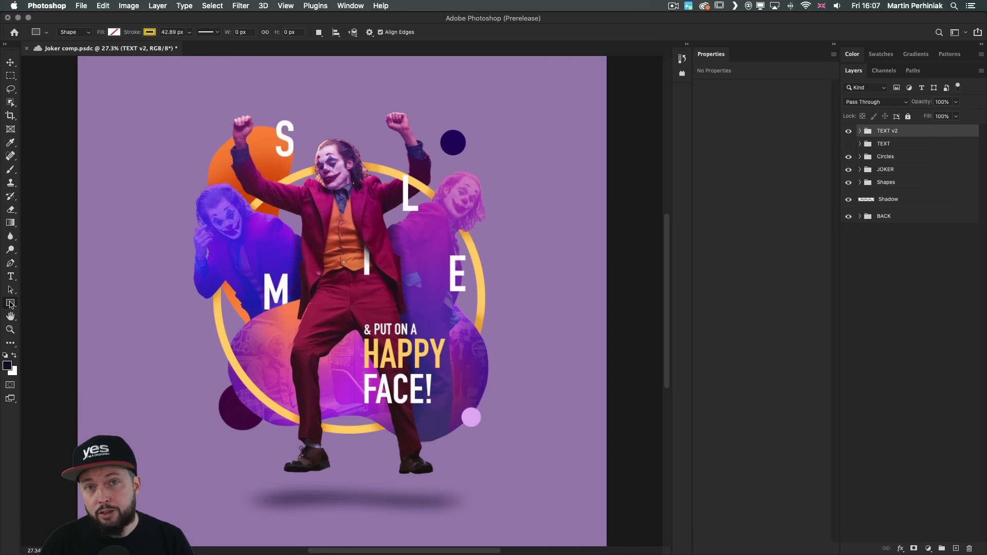
pyautogui.click(10, 304)
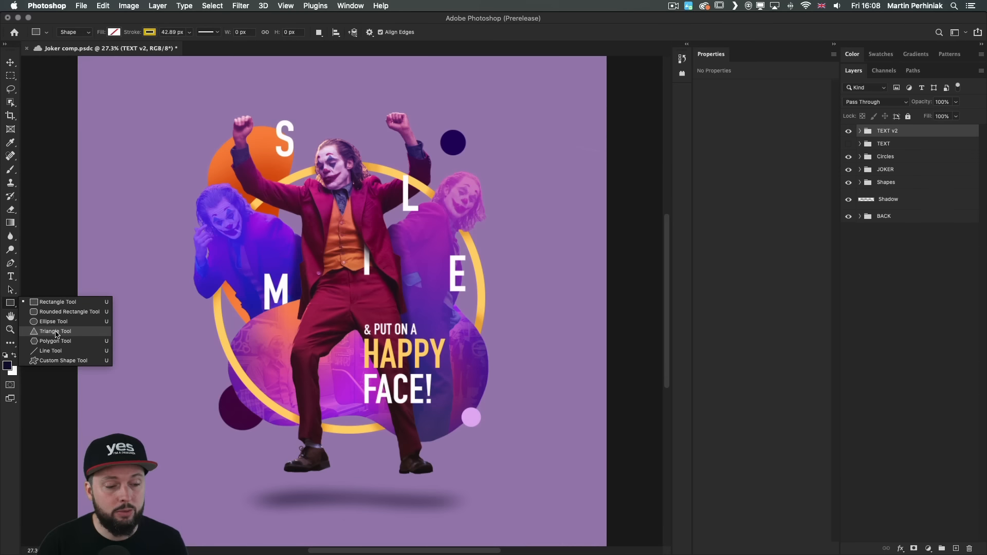
pyautogui.click(55, 331)
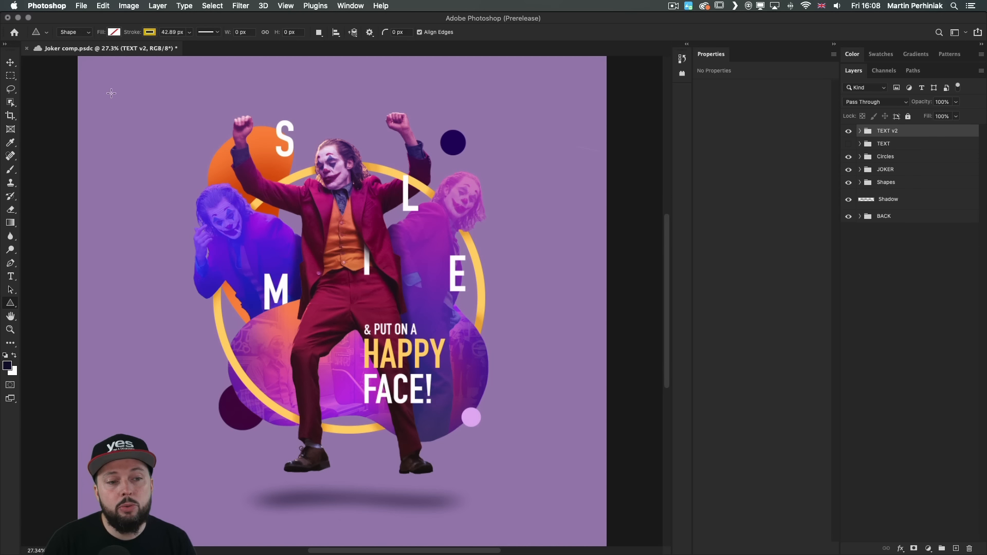
pyautogui.moveTo(117, 93); pyautogui.dragTo(204, 191)
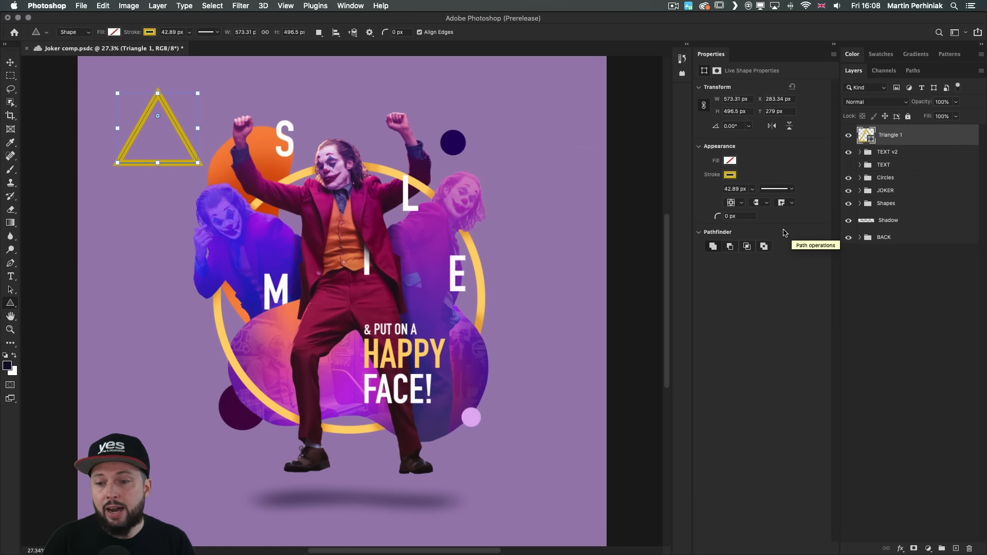
# Try adjusting the triangle's corner rounding, and rotate the triangle to about 11.8°
pyautogui.moveTo(720, 220); pyautogui.dragTo(689, 214)
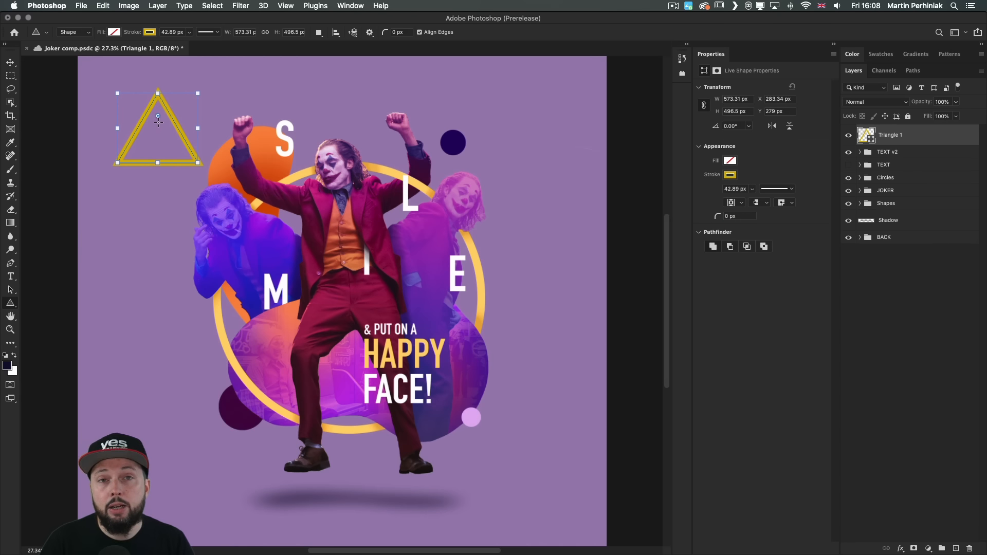
pyautogui.moveTo(158, 116); pyautogui.dragTo(160, 78)
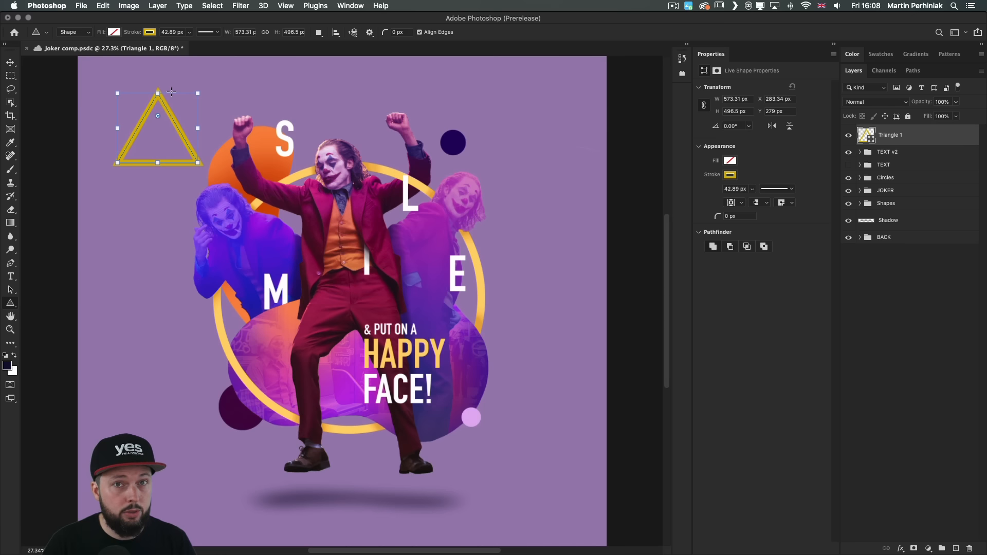
pyautogui.moveTo(205, 88)
pyautogui.mouseDown()
pyautogui.moveTo(169, 70)
pyautogui.moveTo(226, 102)
pyautogui.moveTo(213, 105)
pyautogui.moveTo(208, 85)
pyautogui.mouseUp()
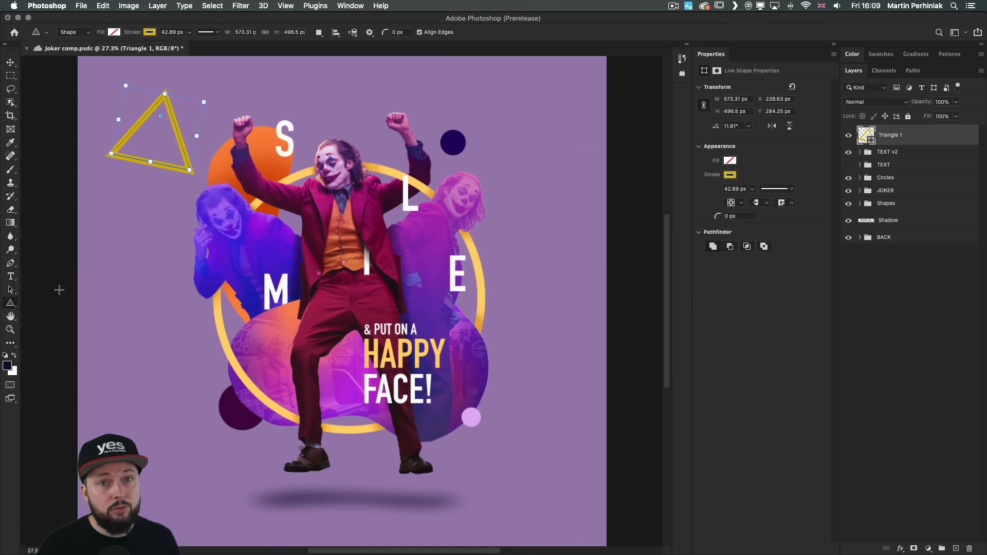
# Draw a polygon of about 445 × 423 px in the artwork's upper-right area and set its number of sides to 6
pyautogui.click(10, 306)
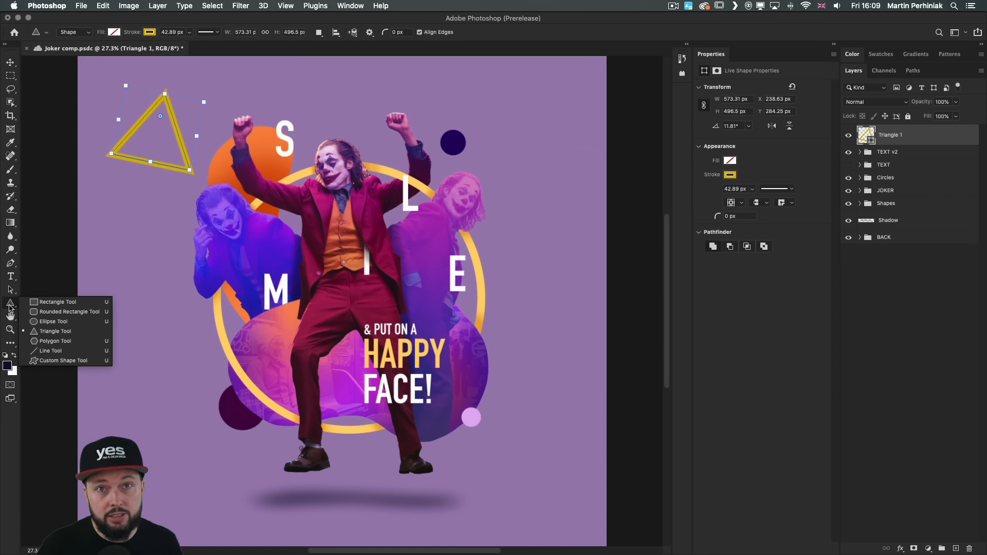
pyautogui.click(46, 342)
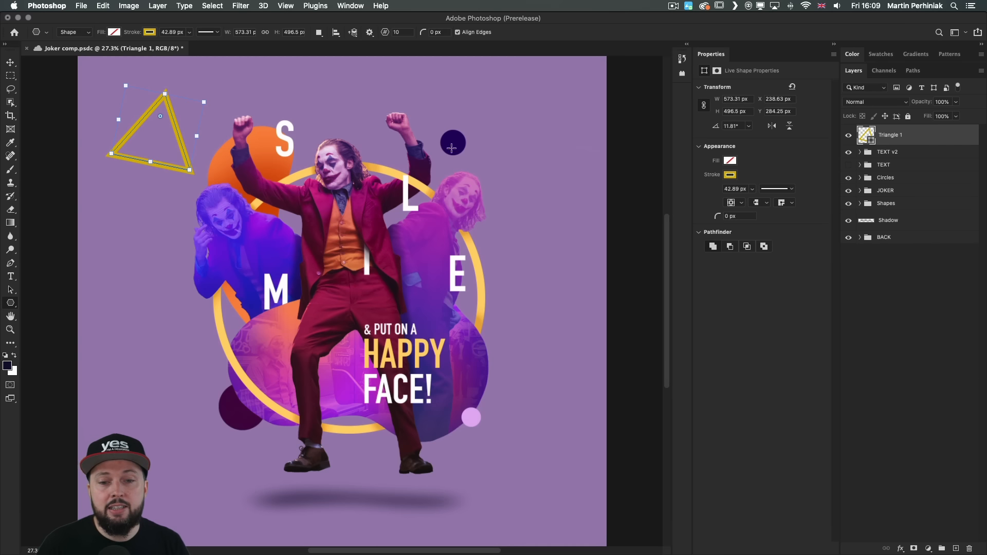
pyautogui.moveTo(509, 128); pyautogui.dragTo(569, 187)
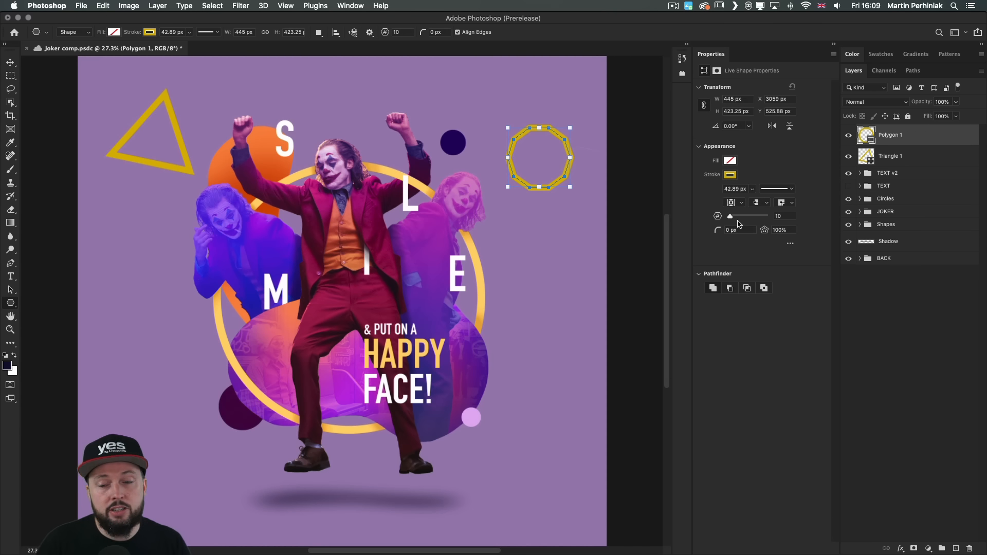
pyautogui.click(783, 216)
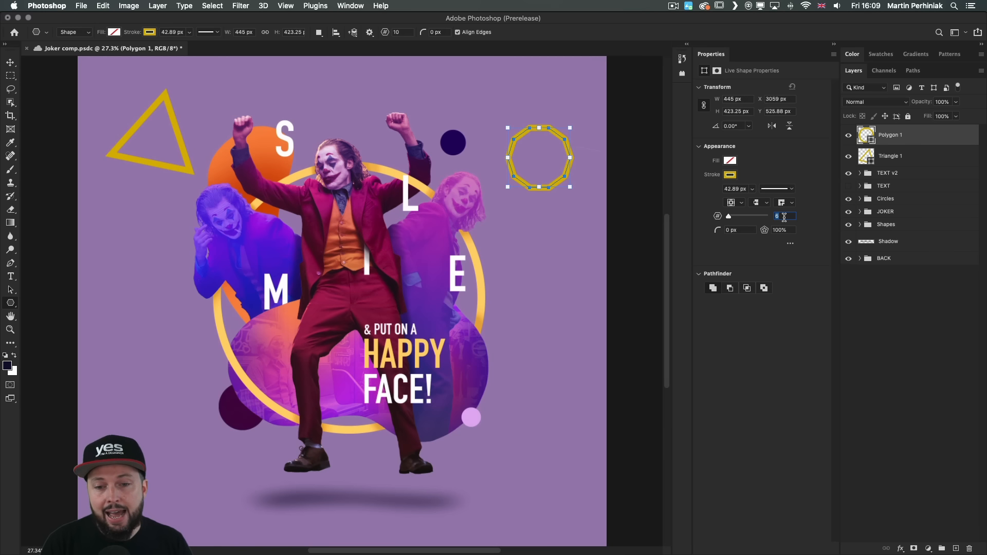
pyautogui.press('Return')
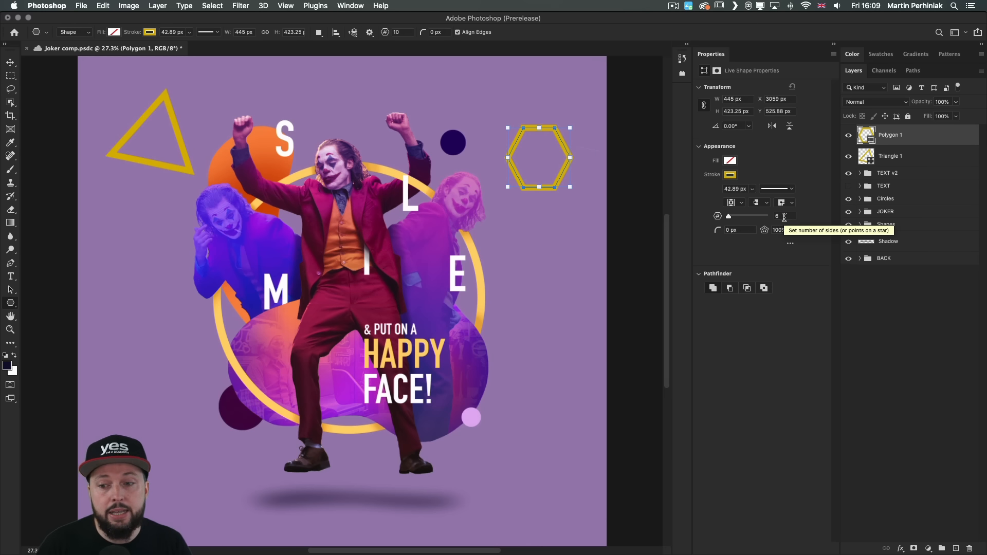
# Turn the hexagon into a star by setting its star ratio to 36%
pyautogui.press('Tab')
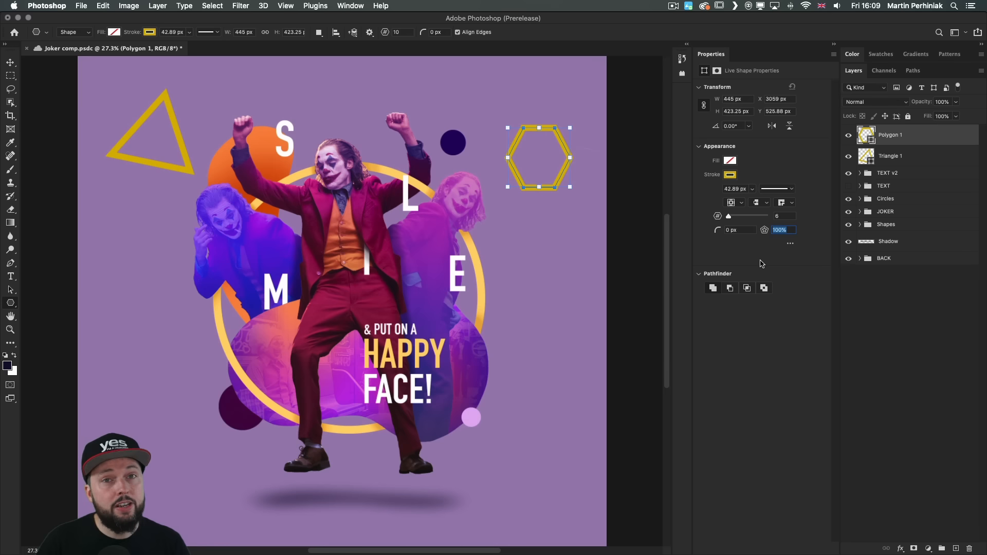
pyautogui.moveTo(765, 230); pyautogui.dragTo(842, 234)
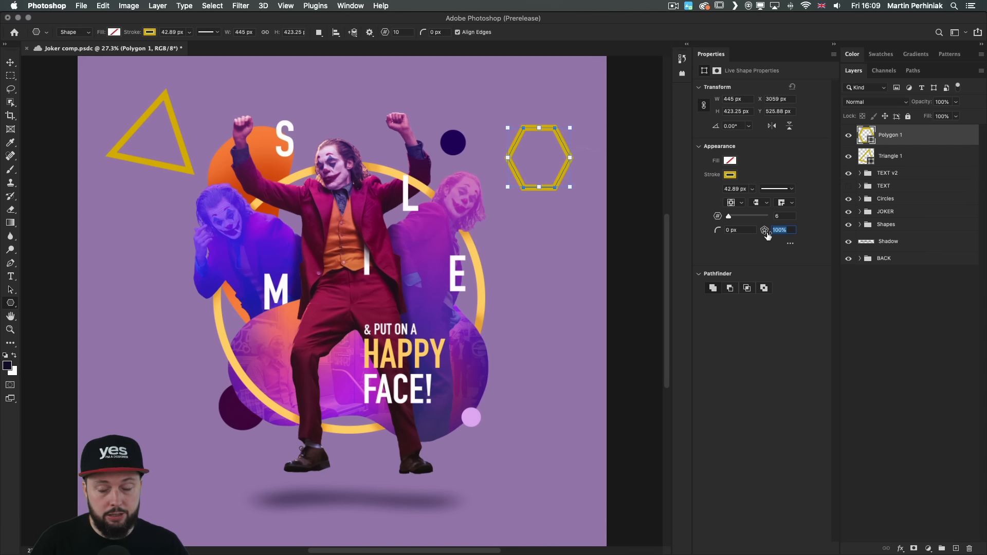
pyautogui.moveTo(764, 234); pyautogui.dragTo(726, 232)
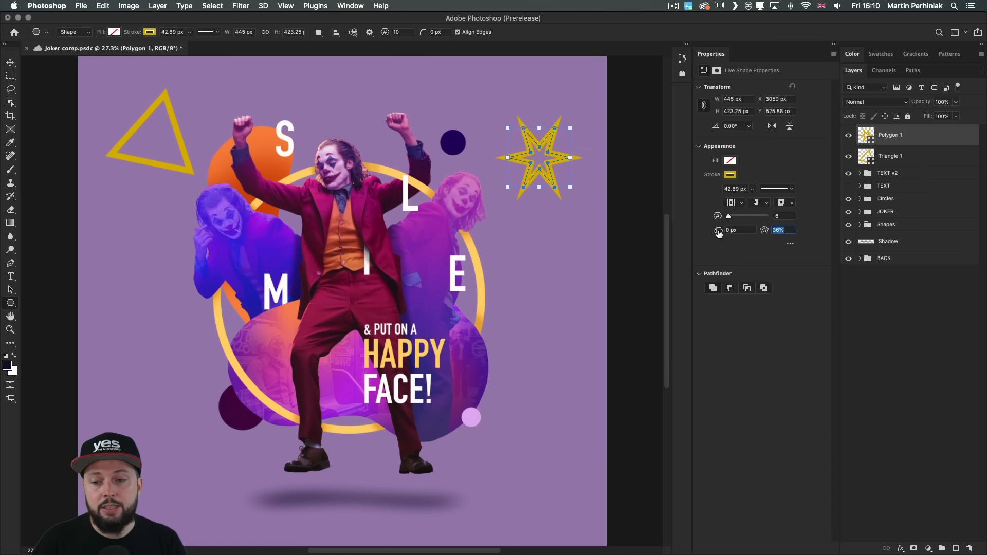
# Try a 15 px corner radius on the star, and set the radius back to 0 px
pyautogui.moveTo(719, 233)
pyautogui.mouseDown()
pyautogui.moveTo(732, 232)
pyautogui.moveTo(709, 233)
pyautogui.mouseUp()
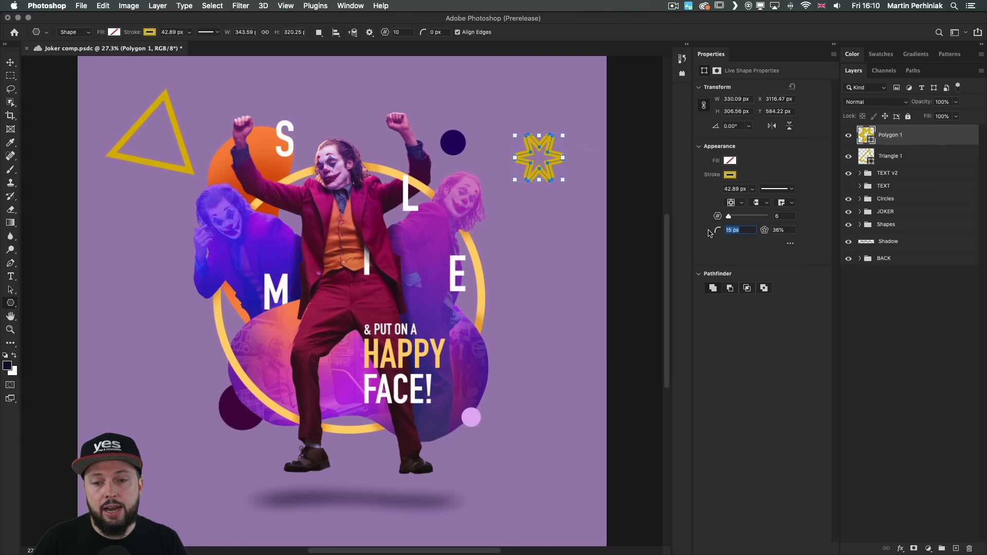
pyautogui.write('0')
pyautogui.press('Tab')
# Enlarge the star to about 990 × 907 px and rotate it to about -14°
pyautogui.moveTo(570, 129); pyautogui.dragTo(602, 94)
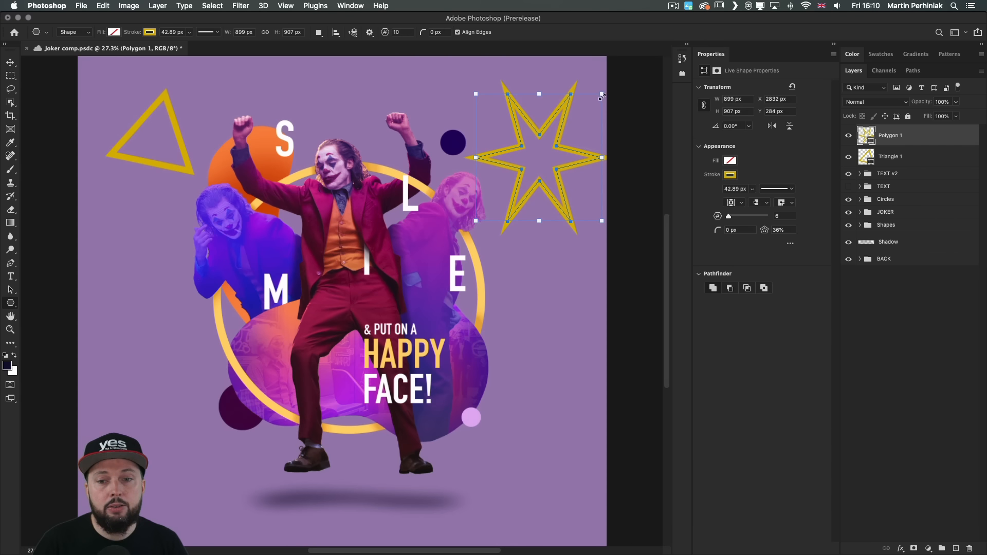
pyautogui.moveTo(601, 95); pyautogui.dragTo(609, 71)
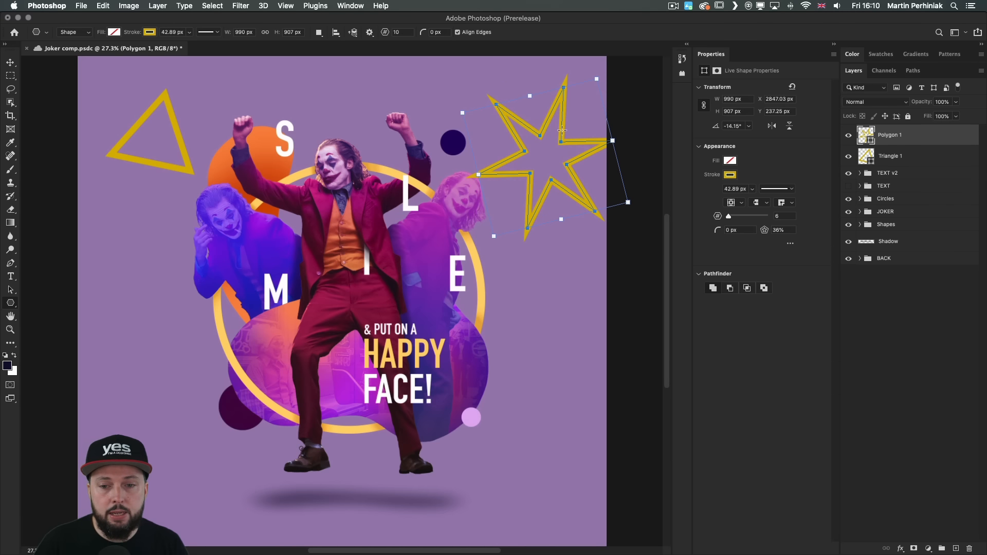
# Set the star's corner radius to 39 px
pyautogui.click(728, 230)
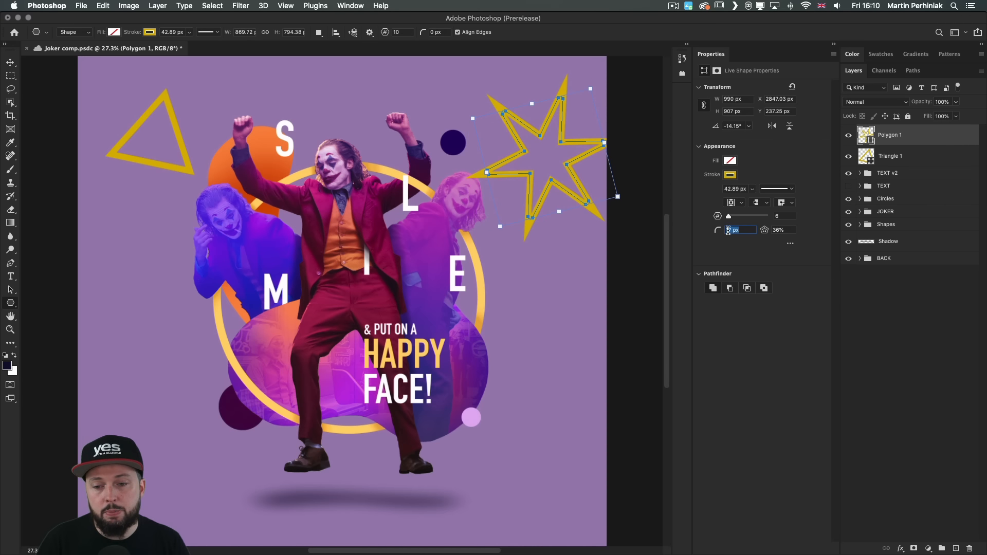
pyautogui.write('39')
pyautogui.press('Return')
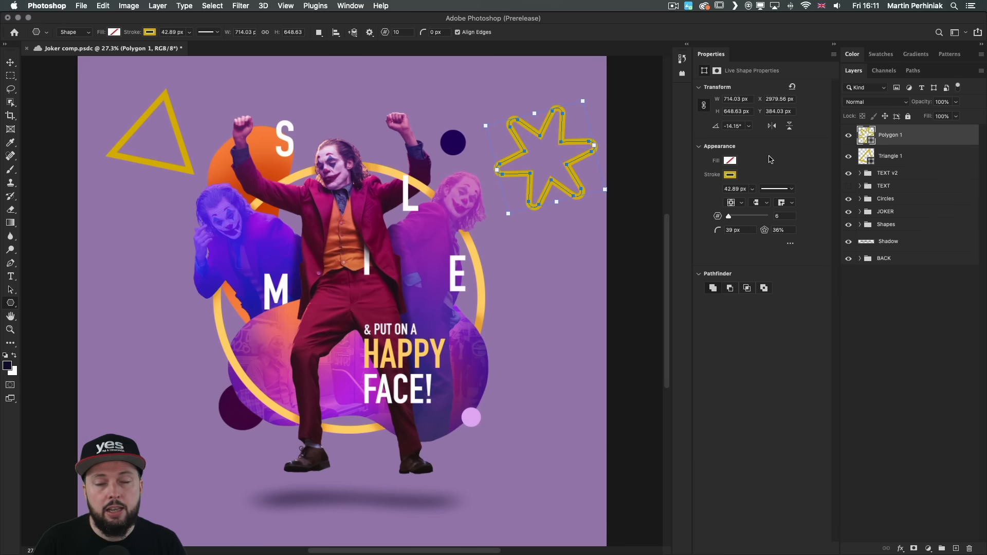
# Flip the star horizontally and vertically, and set its rotation angle to 0°
pyautogui.click(772, 126)
pyautogui.click(789, 125)
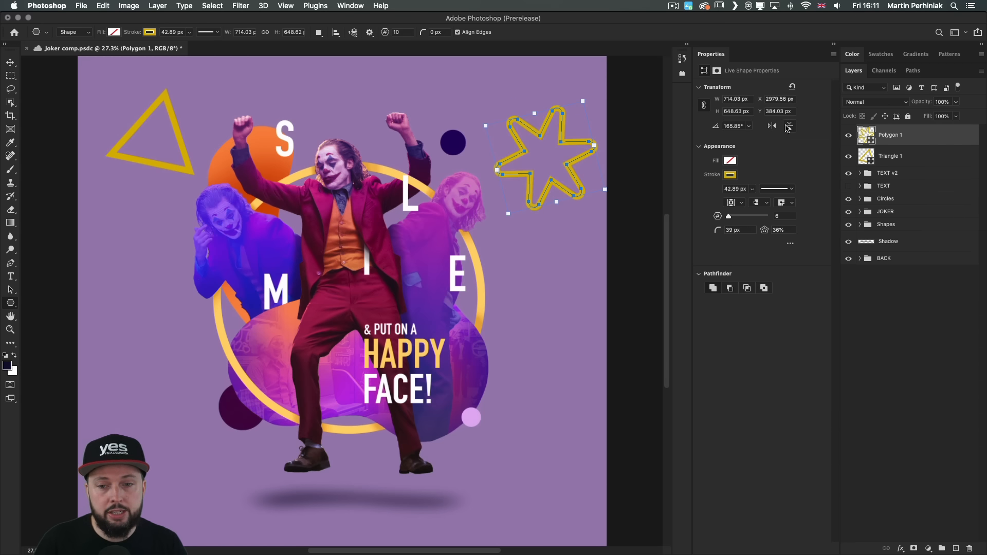
pyautogui.click(749, 126)
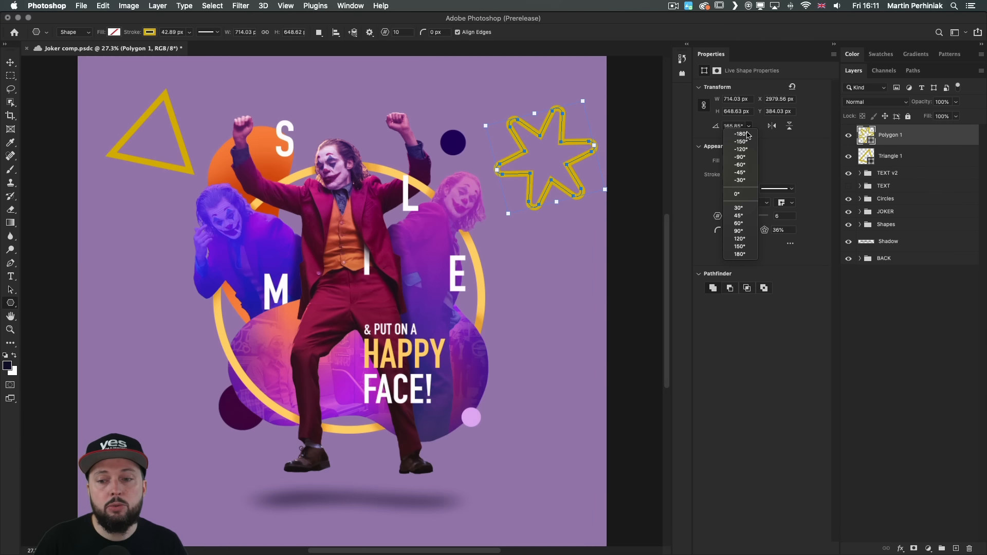
pyautogui.click(747, 195)
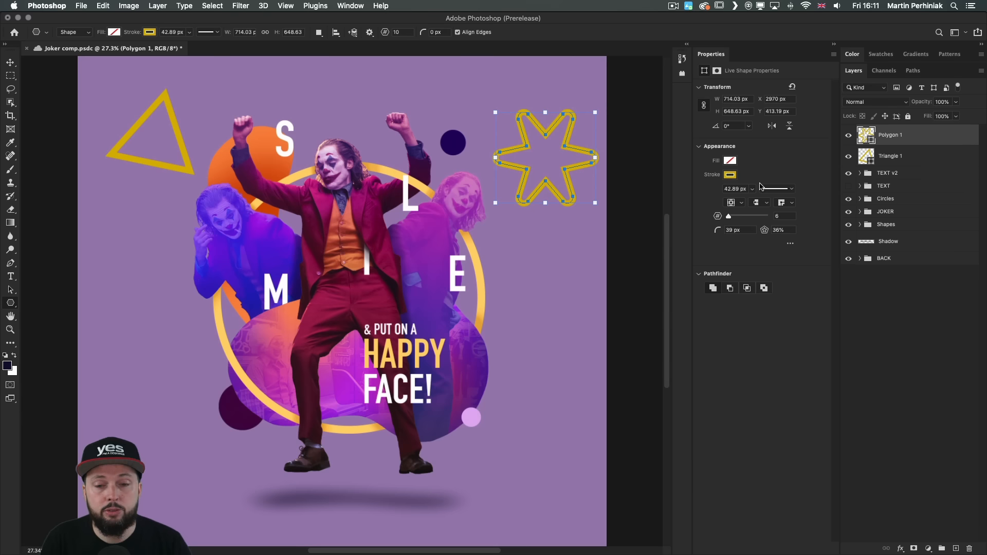
# Draw a steep line about 200 × 1537 px below the triangle with the Line tool
pyautogui.hotkey('shift', 'u')
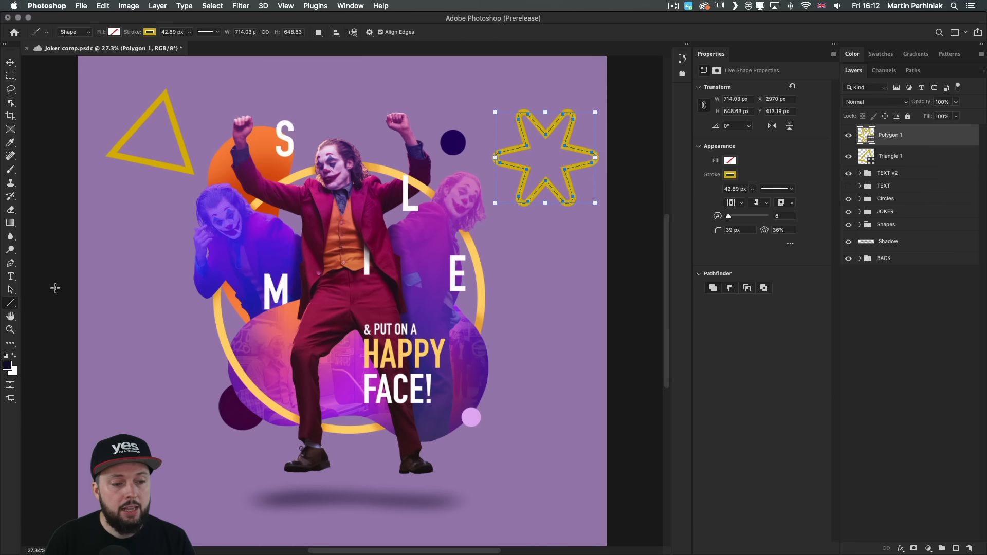
pyautogui.rightClick(14, 304)
pyautogui.click(43, 353)
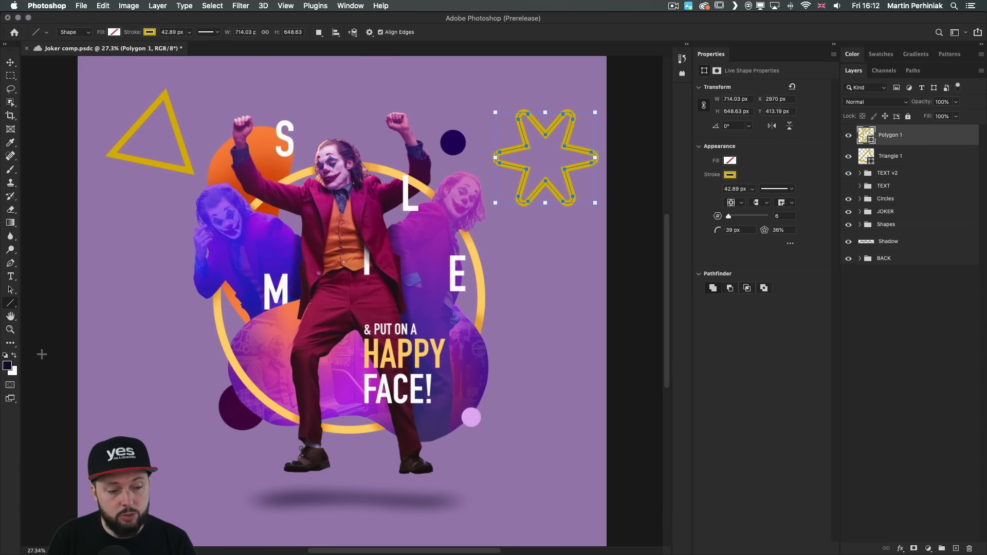
pyautogui.moveTo(133, 199); pyautogui.dragTo(161, 416)
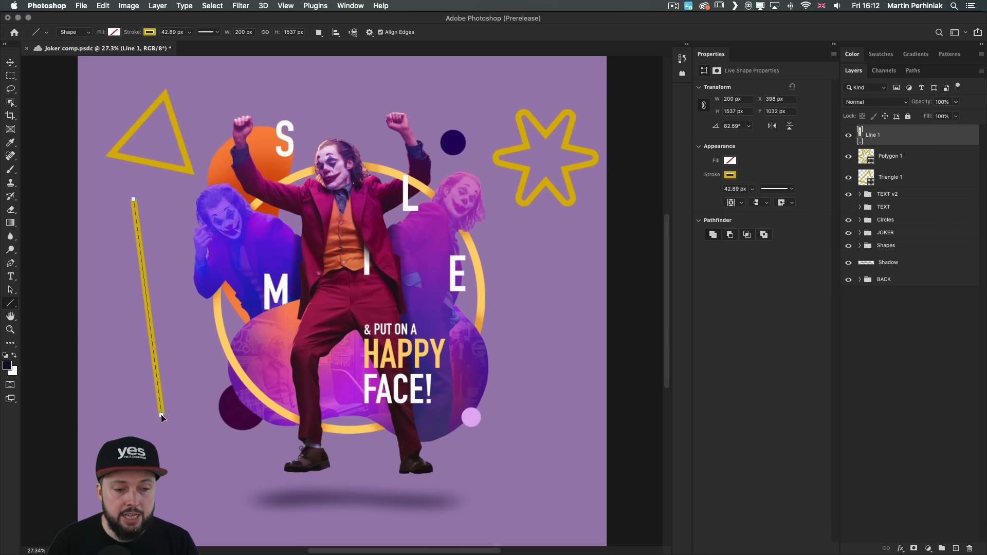
# Adjust the line's ends and tilt so that it spans about 313 × 662 px at an angle of about -115°
pyautogui.moveTo(162, 417)
pyautogui.mouseDown()
pyautogui.moveTo(218, 308)
pyautogui.moveTo(203, 325)
pyautogui.moveTo(117, 326)
pyautogui.mouseUp()
pyautogui.moveTo(132, 200); pyautogui.dragTo(157, 237)
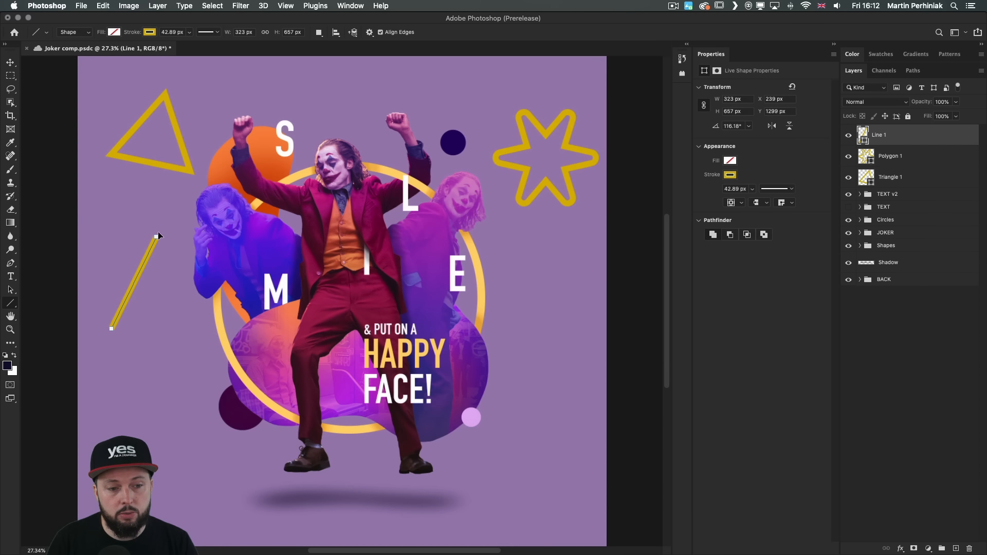
pyautogui.moveTo(159, 230); pyautogui.dragTo(155, 326)
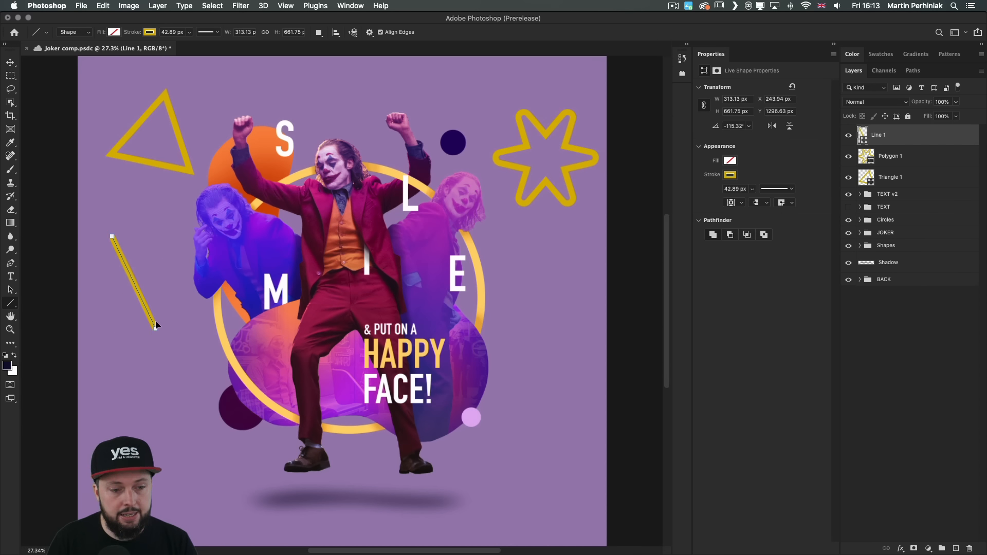
# Thicken the line's stroke to 83.82 px and switch to the Move tool
pyautogui.click(752, 189)
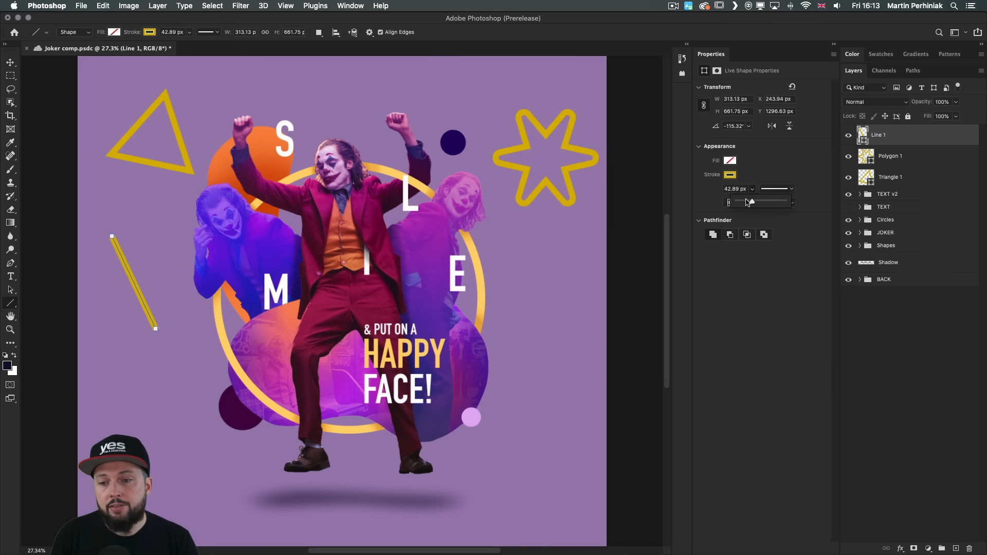
pyautogui.moveTo(747, 203); pyautogui.dragTo(755, 199)
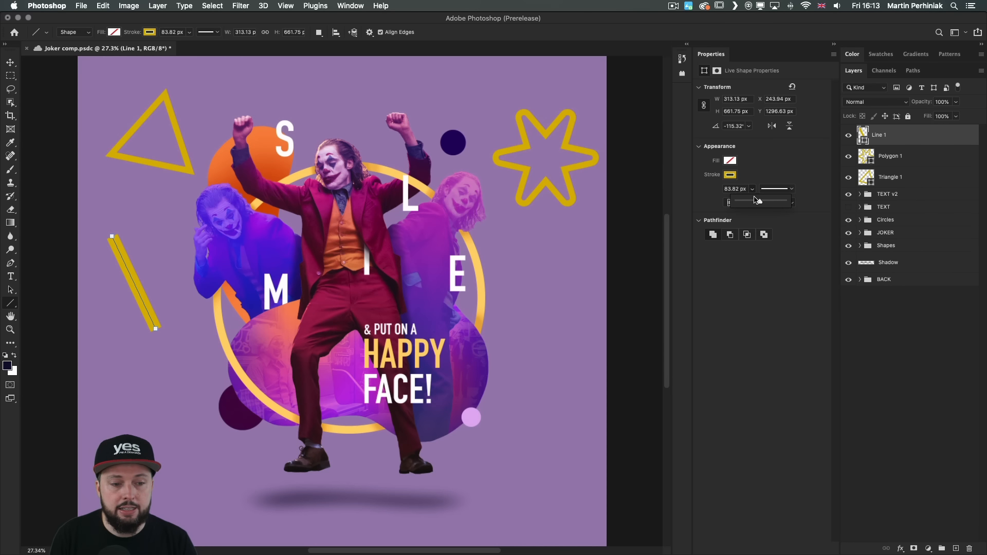
pyautogui.click(771, 166)
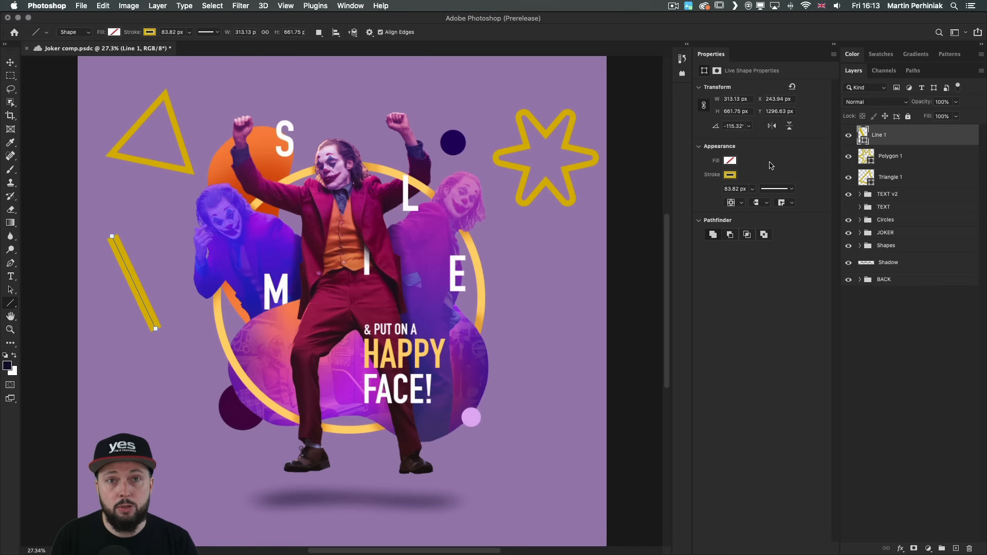
pyautogui.press('v')
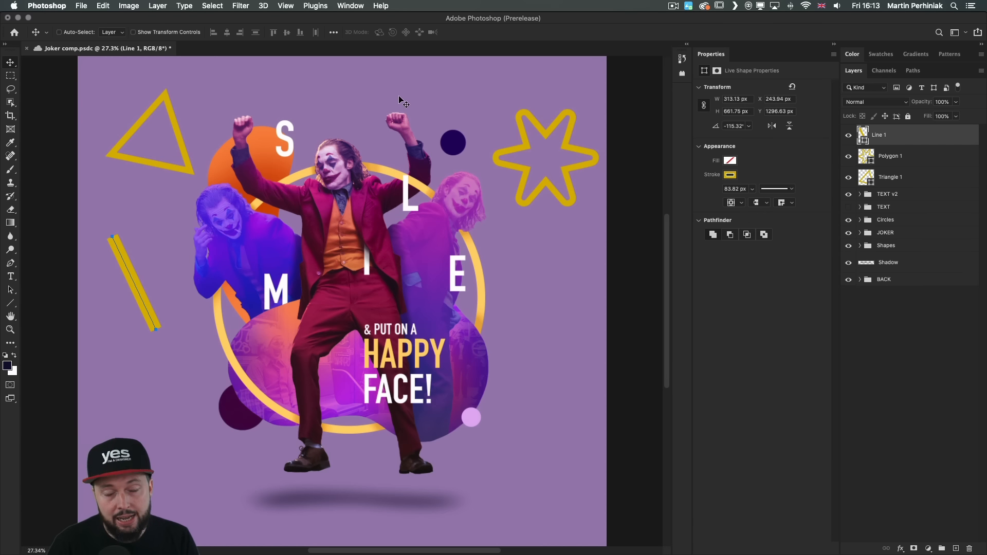
# Show the file's Version History over the canvas and preview the 30 June, 15:57 version and today's 16:07 version
pyautogui.click(350, 4)
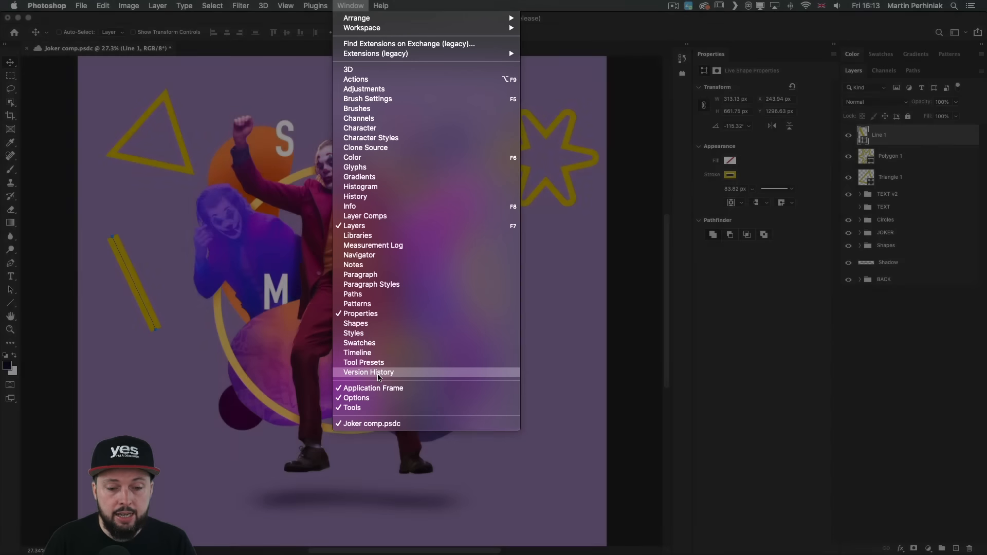
pyautogui.click(378, 376)
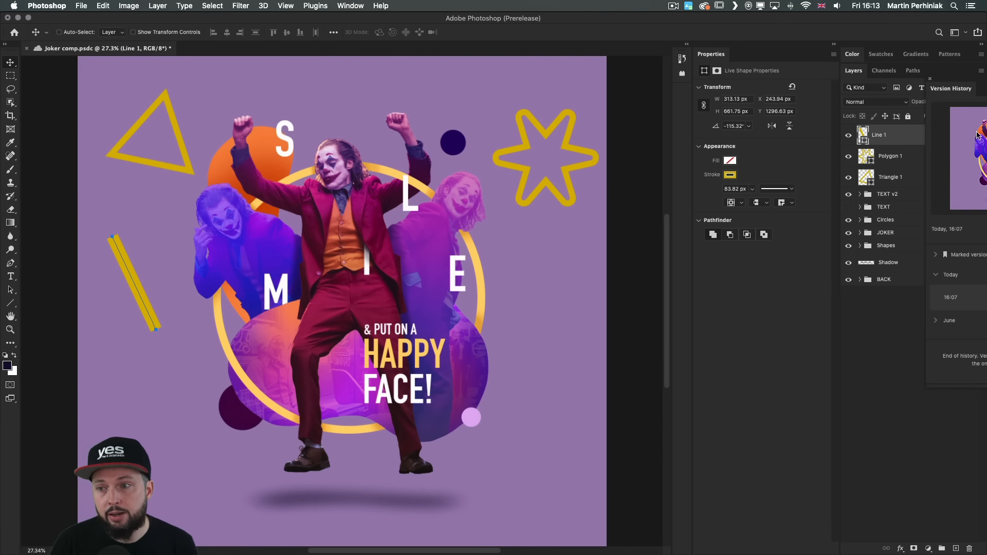
pyautogui.moveTo(957, 91); pyautogui.dragTo(441, 99)
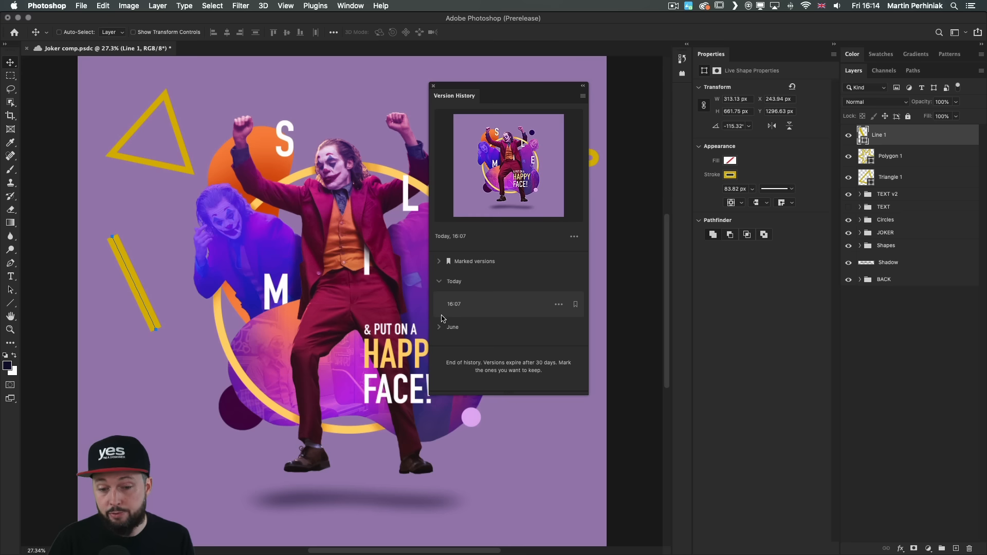
pyautogui.click(438, 330)
pyautogui.scroll(-1, 478, 323)
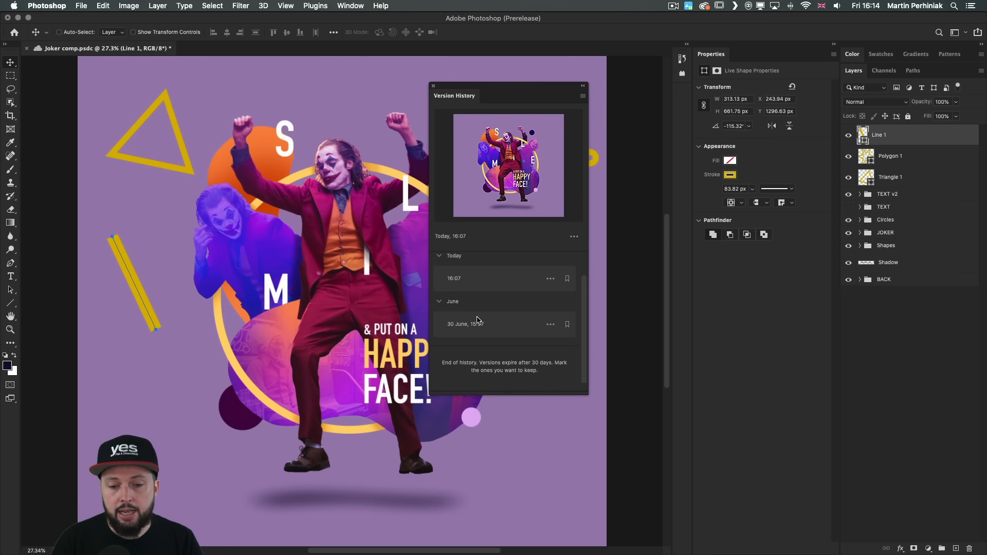
pyautogui.click(503, 330)
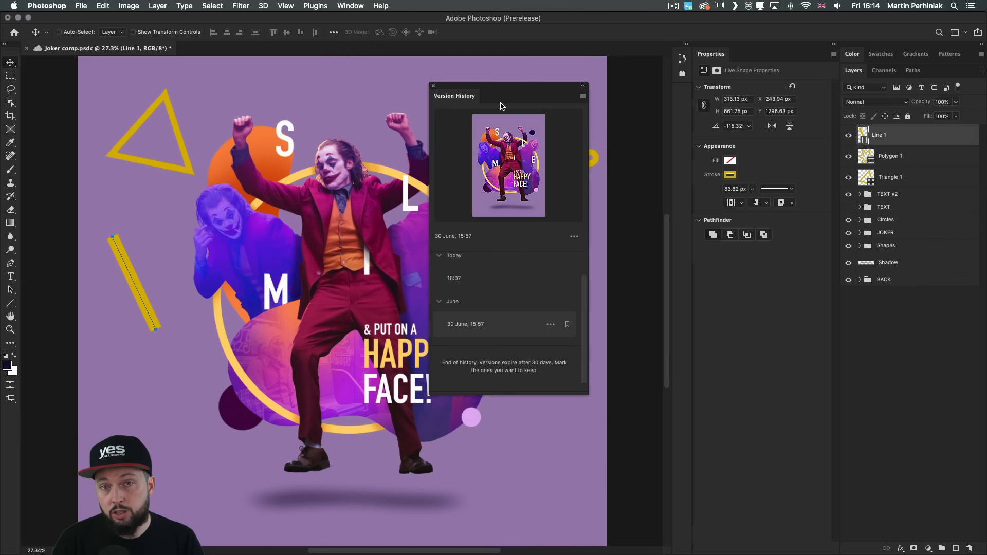
pyautogui.click(490, 281)
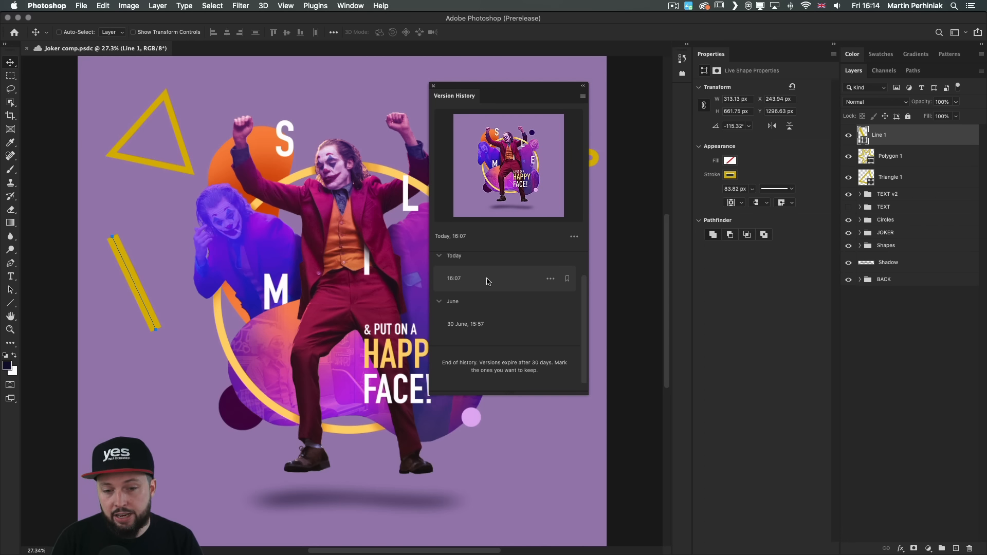
# Open the 30 June, 15:57 version of the Joker comp in a new tab
pyautogui.scroll(2, 495, 311)
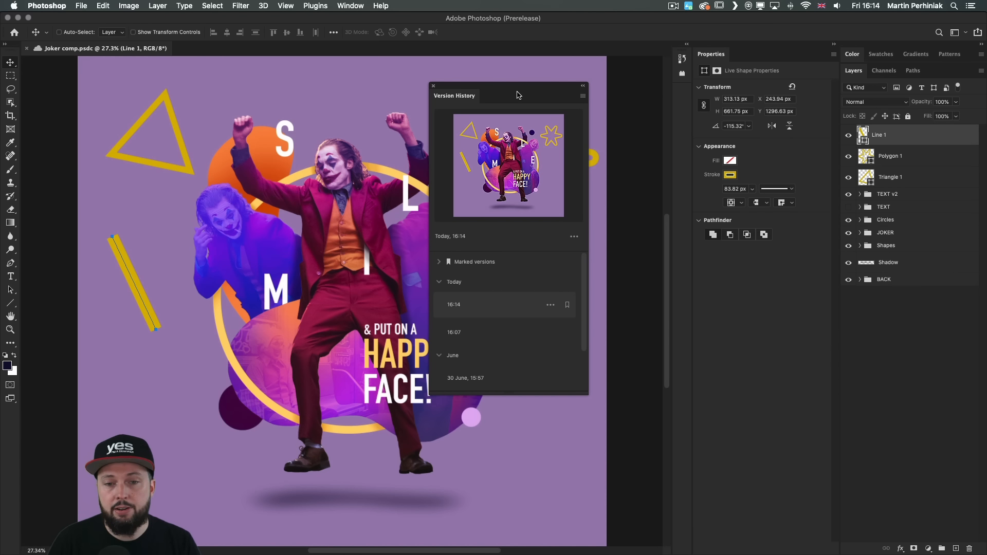
pyautogui.moveTo(518, 95); pyautogui.dragTo(707, 114)
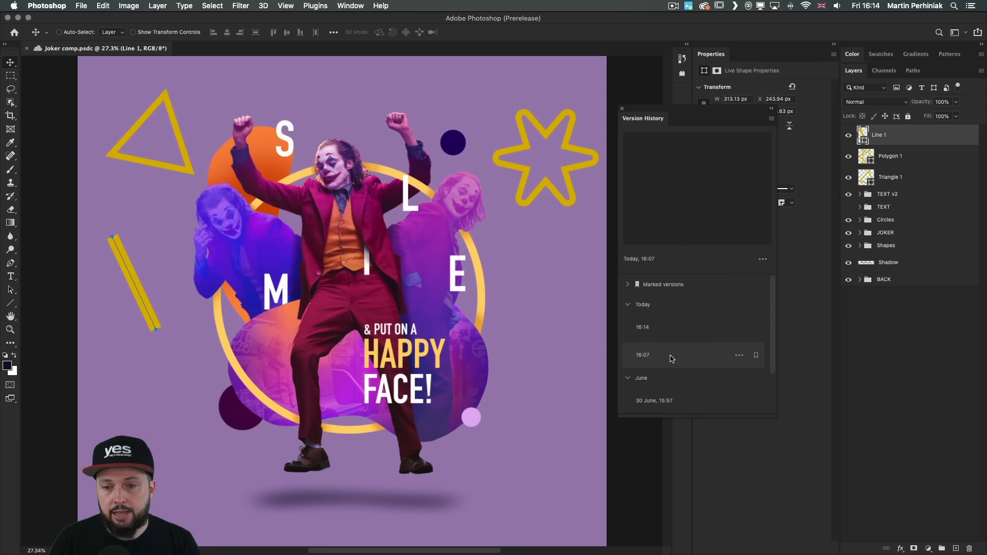
pyautogui.scroll(-3, 666, 369)
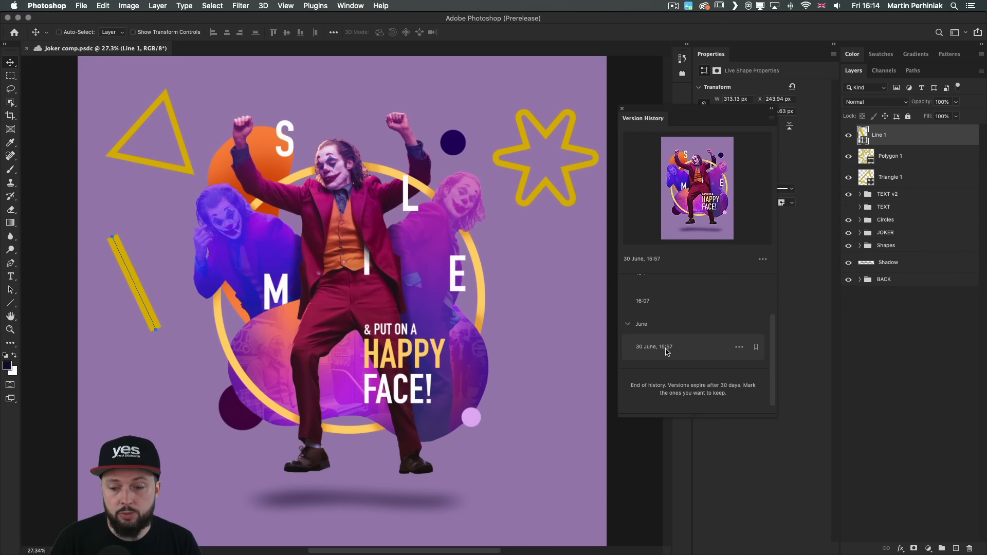
pyautogui.click(739, 346)
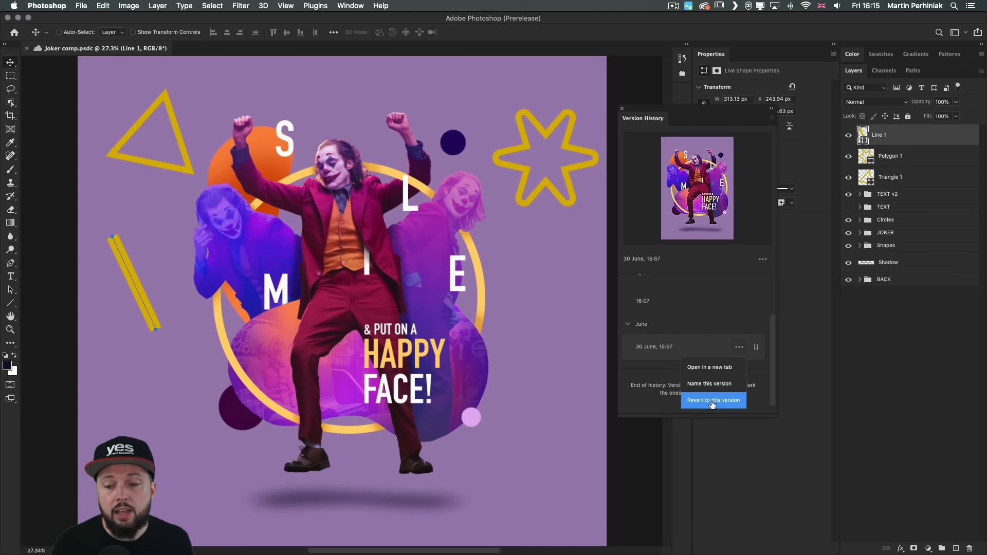
pyautogui.click(719, 369)
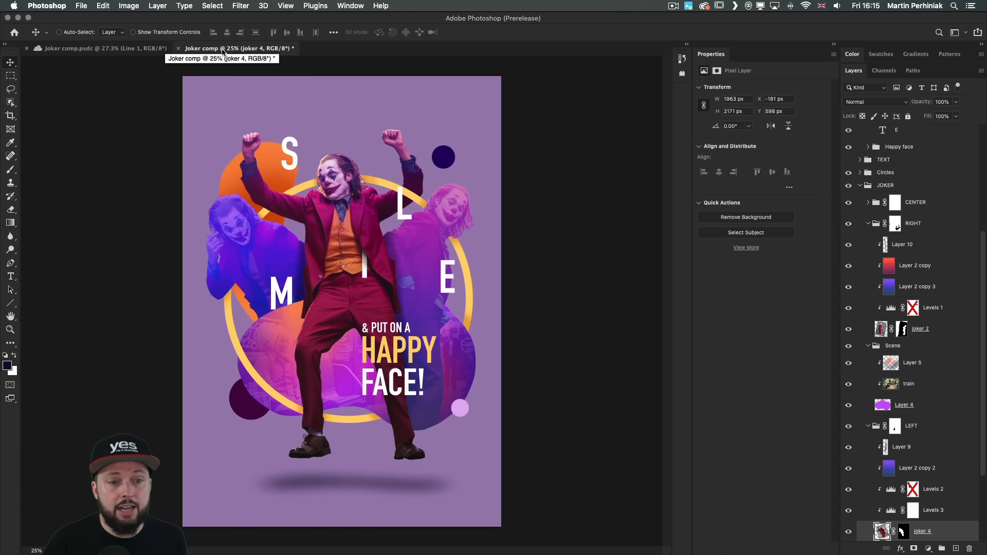
# View the older Joker comp version at its actual size and check its physical dimensions in Image Size
pyautogui.click(122, 49)
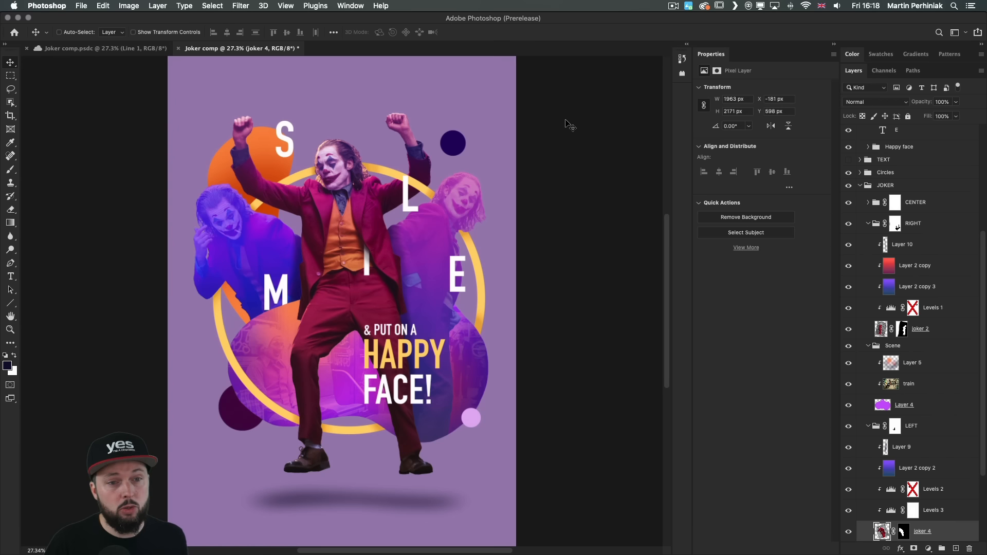
pyautogui.click(286, 6)
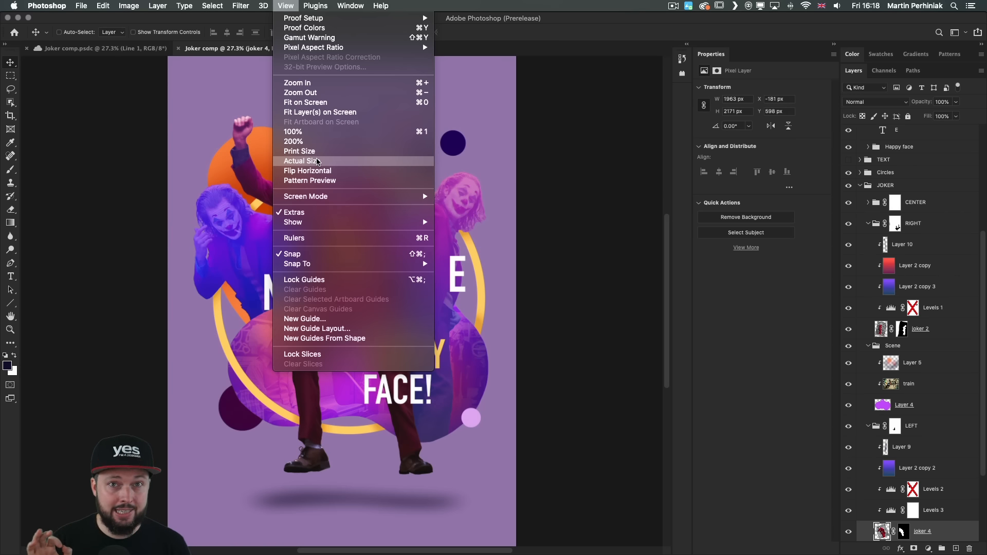
pyautogui.click(303, 161)
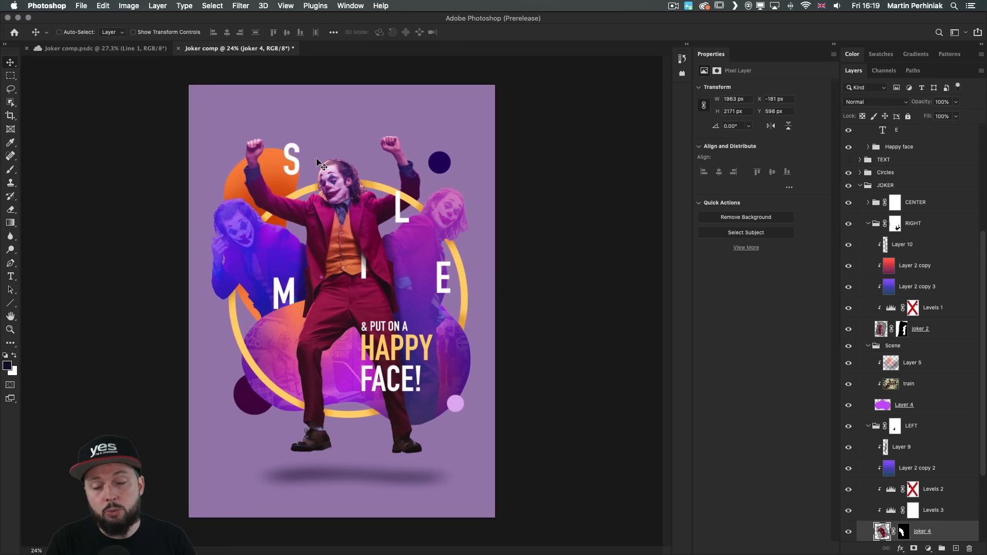
pyautogui.press('super+alt+i')
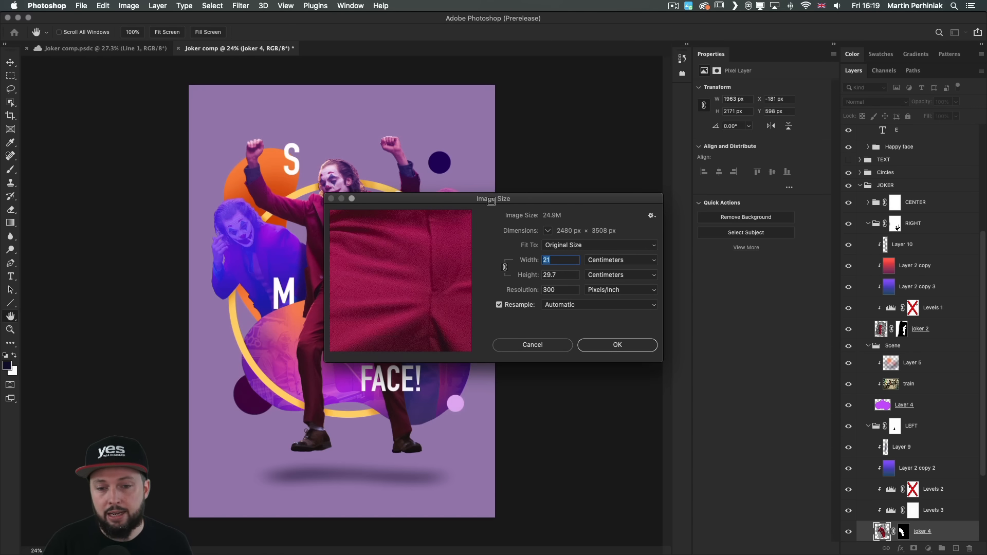
pyautogui.moveTo(495, 198); pyautogui.dragTo(400, 99)
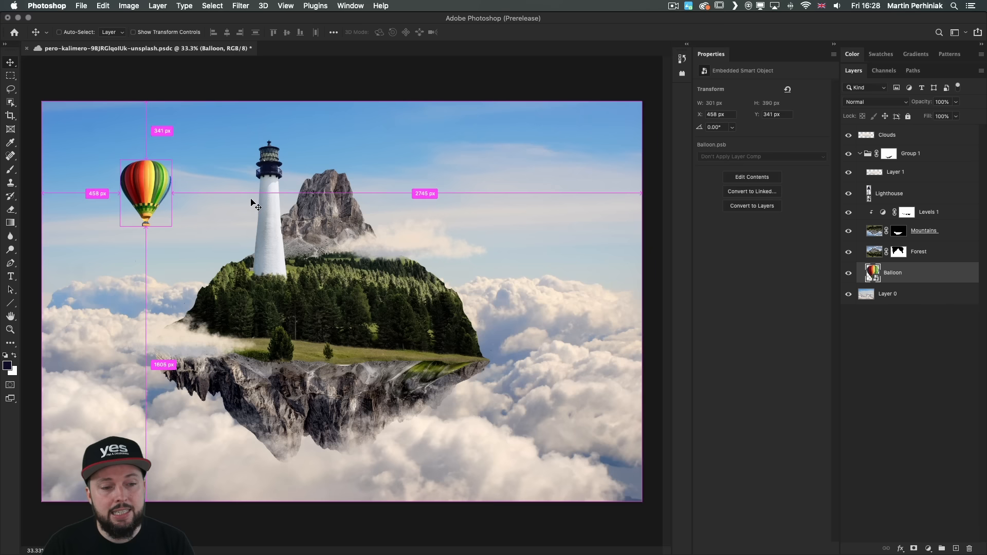
# Scale the lighthouse down to about 227 × 615 px and rotate it to about 10.58° with Free Transform
pyautogui.keyDown('super'); pyautogui.click(269, 204); pyautogui.keyUp('super')
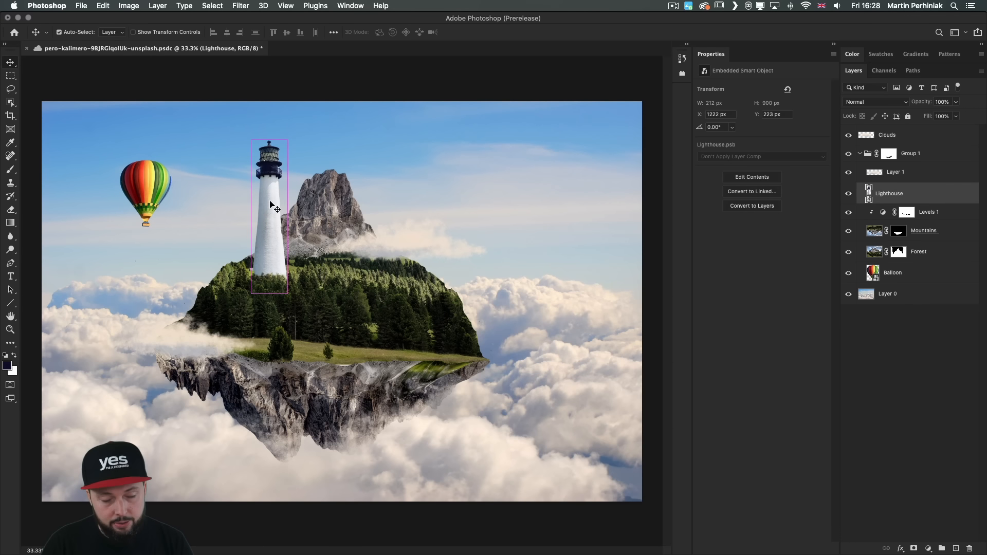
pyautogui.press('super+t')
pyautogui.moveTo(286, 140); pyautogui.dragTo(260, 205)
pyautogui.press('Return')
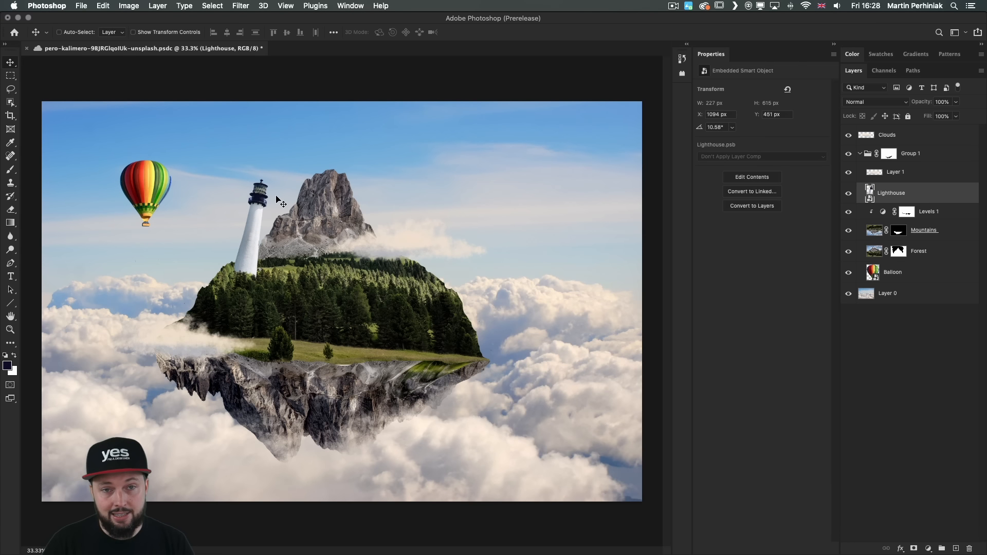
# Reset the Lighthouse smart object's transform and move it back onto the hill at about X 1153 px, Y 211 px
pyautogui.rightClick(924, 195)
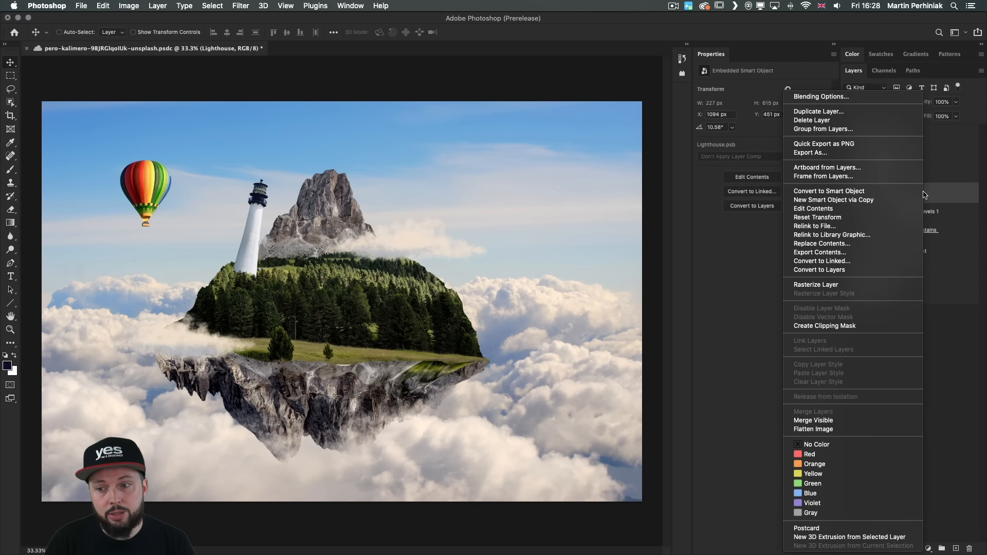
pyautogui.click(839, 219)
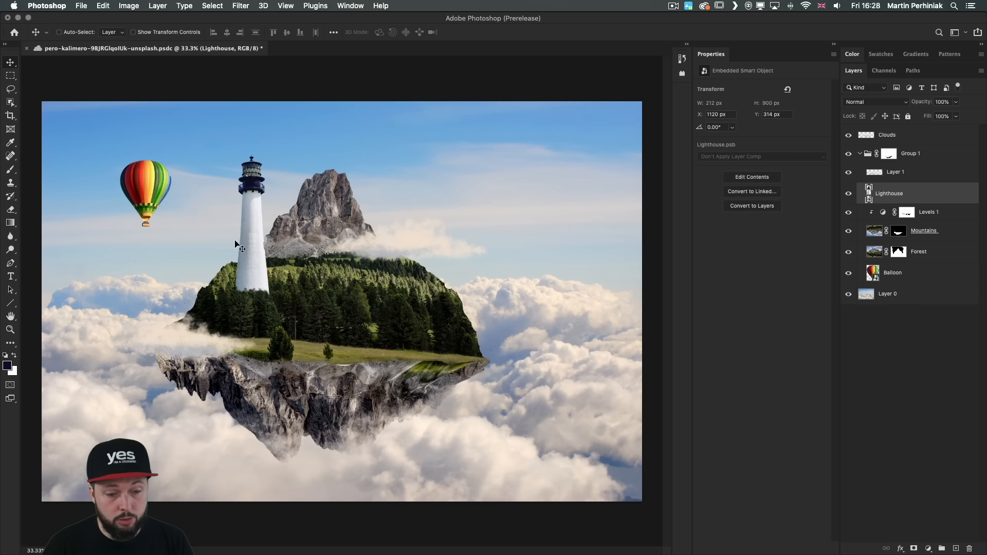
pyautogui.moveTo(235, 241); pyautogui.dragTo(259, 222)
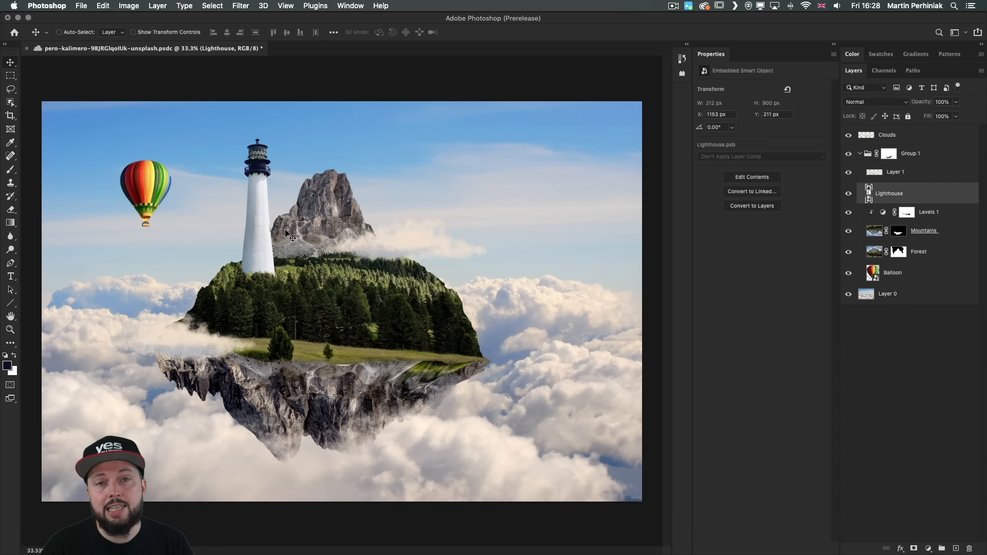
# Enlarge the hot-air balloon to about 587 × 761 px and move it to about X 377 px, Y 281 px
pyautogui.keyDown('super'); pyautogui.click(157, 209); pyautogui.keyUp('super')
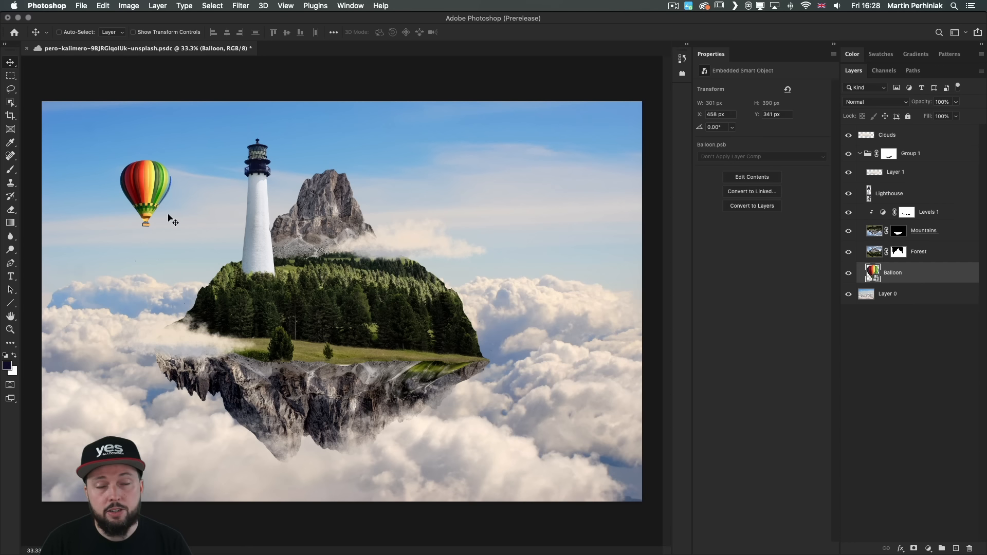
pyautogui.press('super+t')
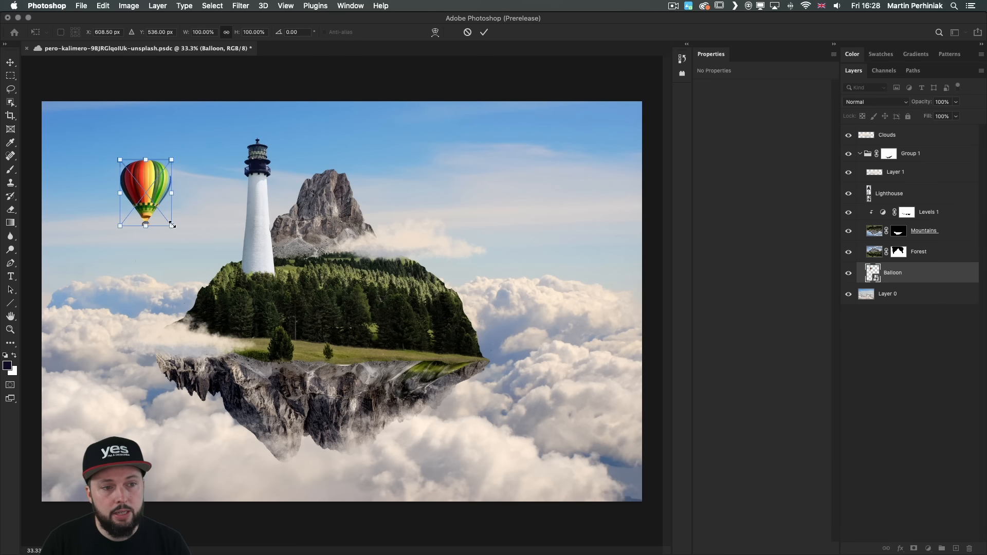
pyautogui.moveTo(171, 225); pyautogui.dragTo(220, 287)
pyautogui.press('Return')
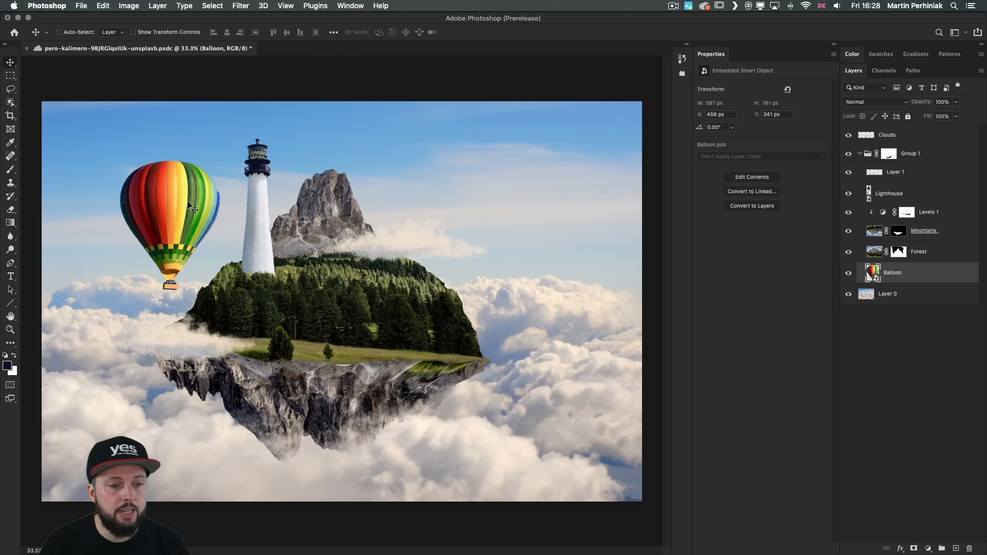
pyautogui.moveTo(193, 208); pyautogui.dragTo(180, 197)
# Flip the hot-air balloon horizontally and move it to the sky right of the mountain, at about X 2278 px, Y 171 px
pyautogui.click(102, 6)
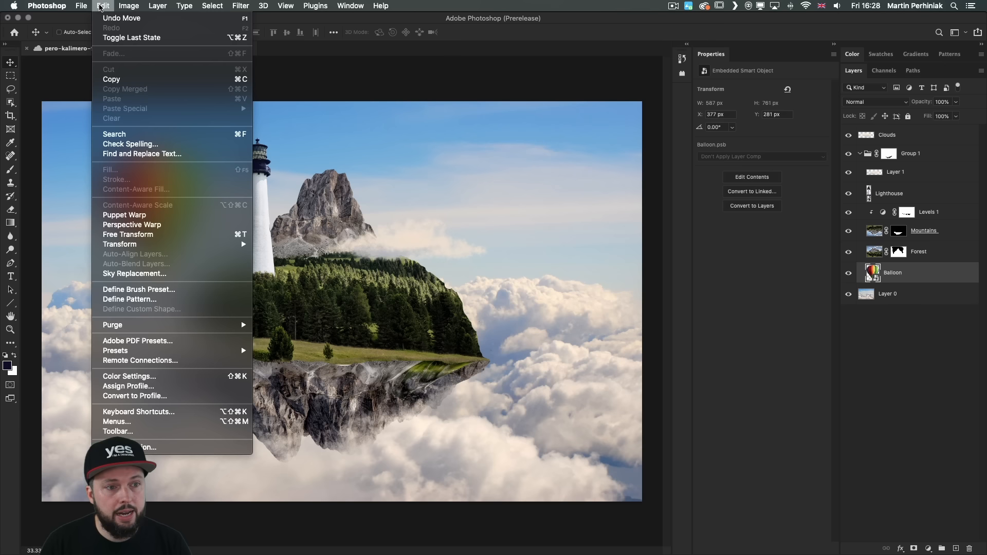
pyautogui.moveTo(167, 246)
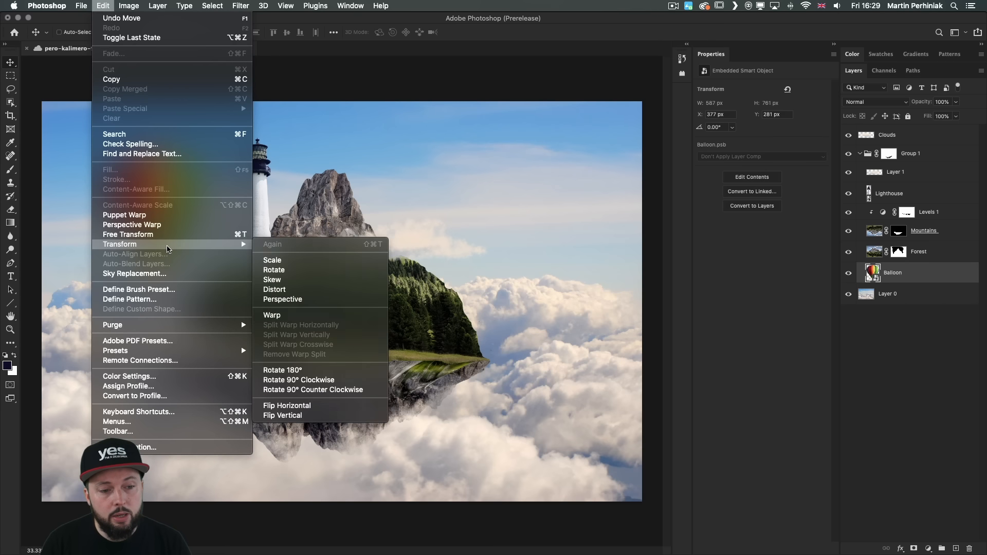
pyautogui.click(295, 408)
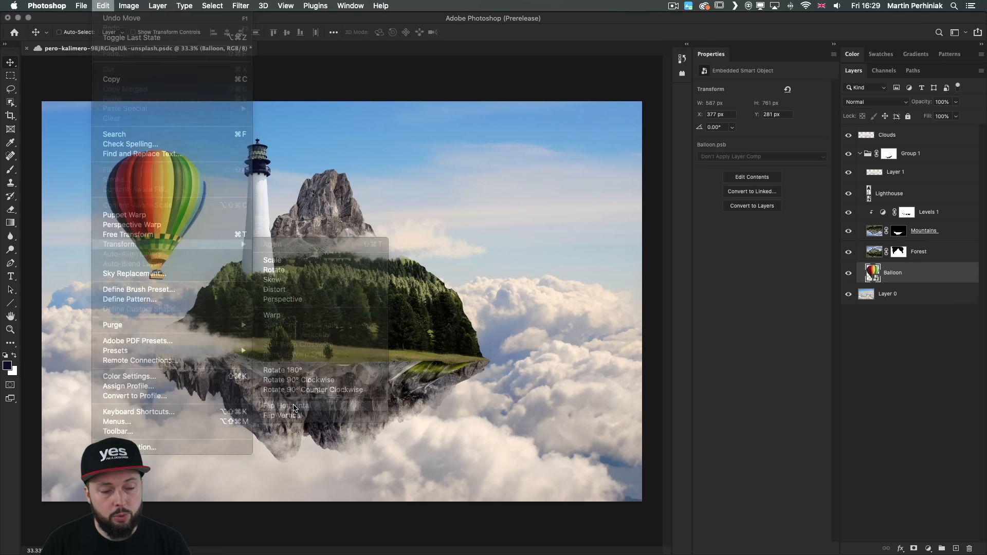
pyautogui.moveTo(171, 211); pyautogui.dragTo(483, 188)
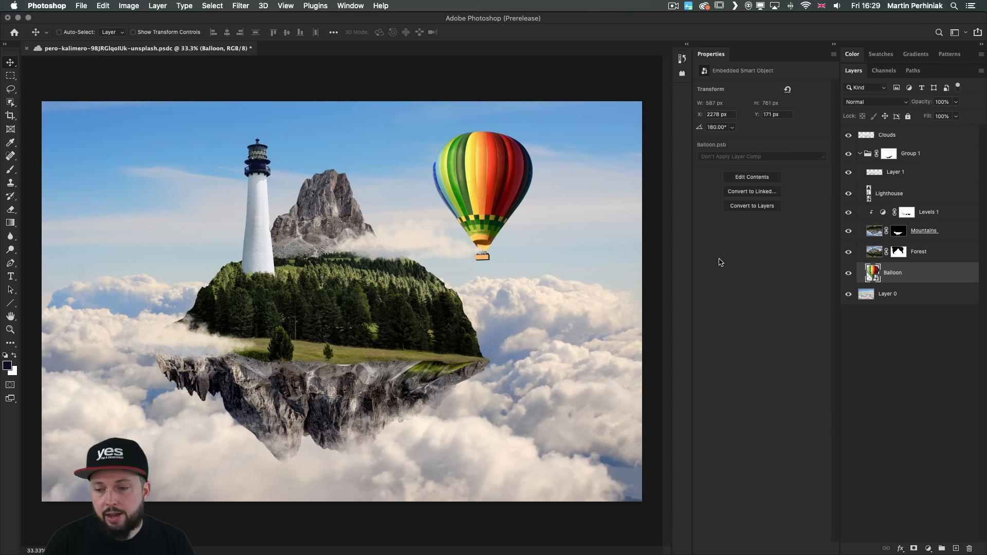
# Reset the Balloon smart object's transform, undoing and redoing the reset once to compare both versions
pyautogui.rightClick(925, 280)
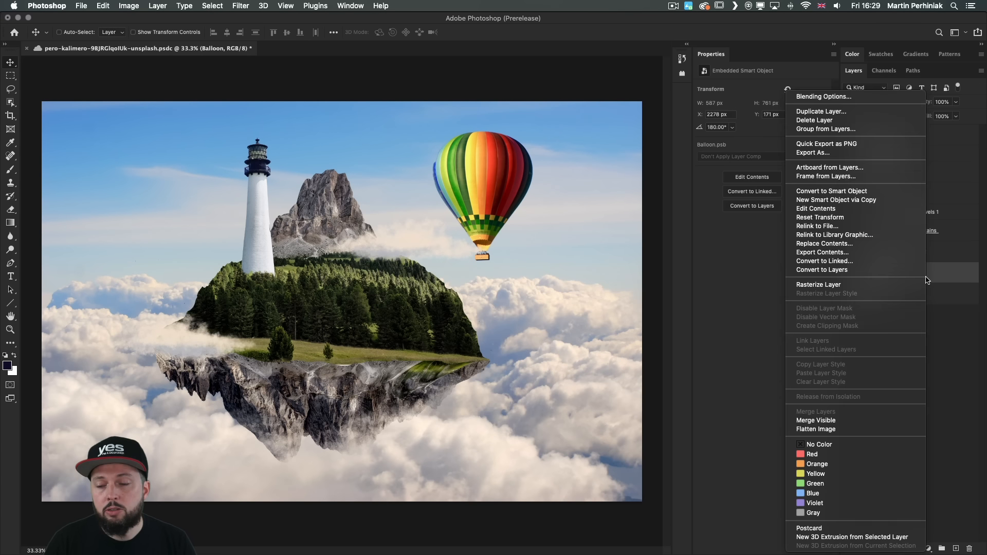
pyautogui.click(860, 218)
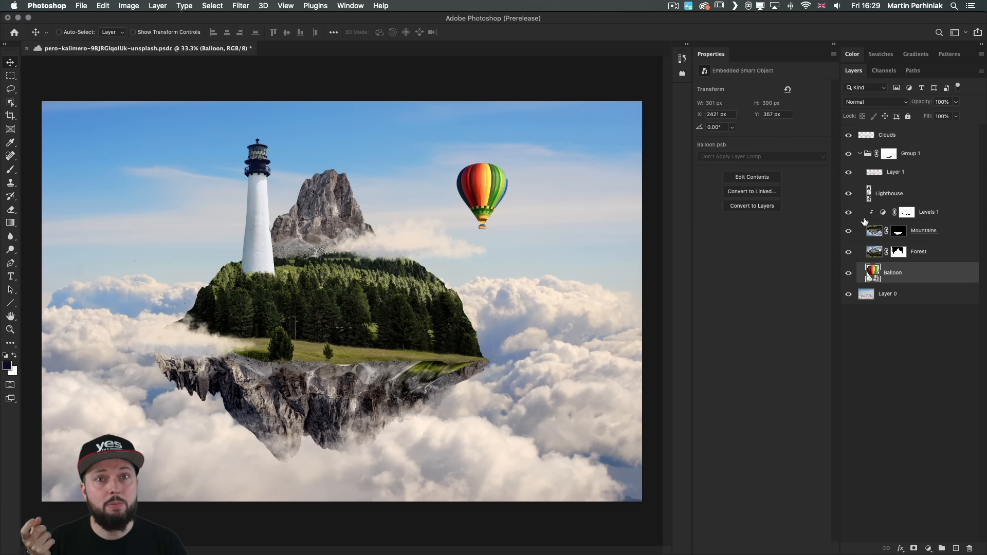
pyautogui.press('super+z')
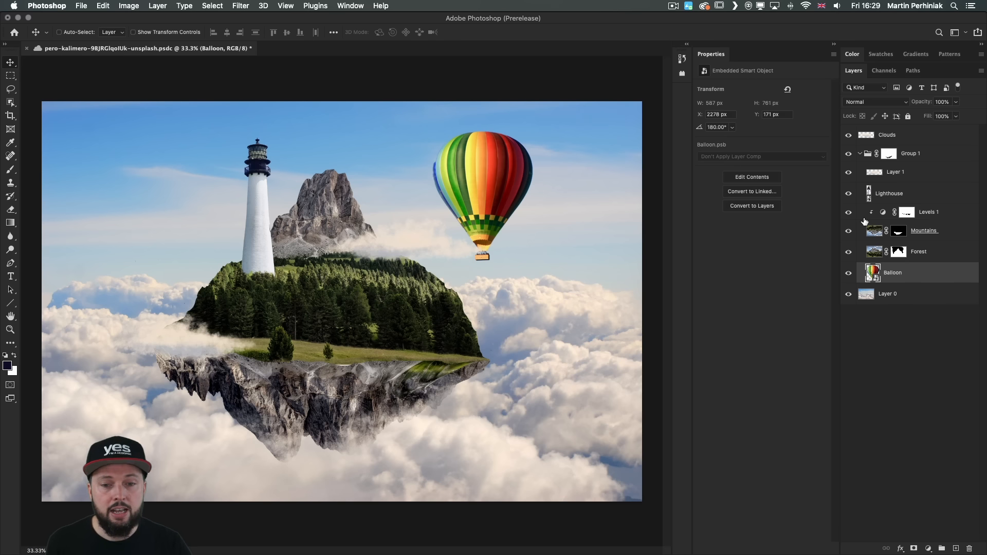
pyautogui.press('super+shift+z')
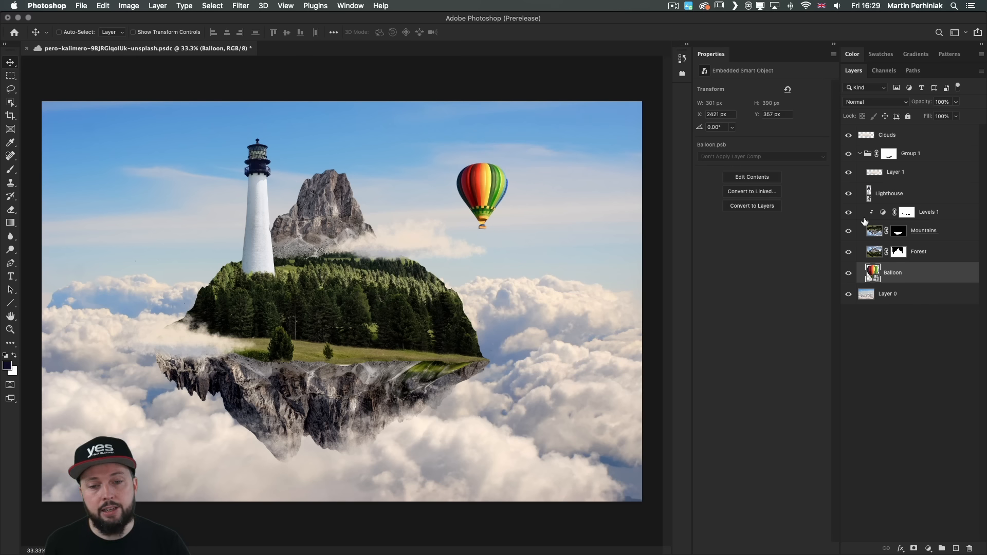
# View the swatch, gradient and pattern presets
pyautogui.click(880, 55)
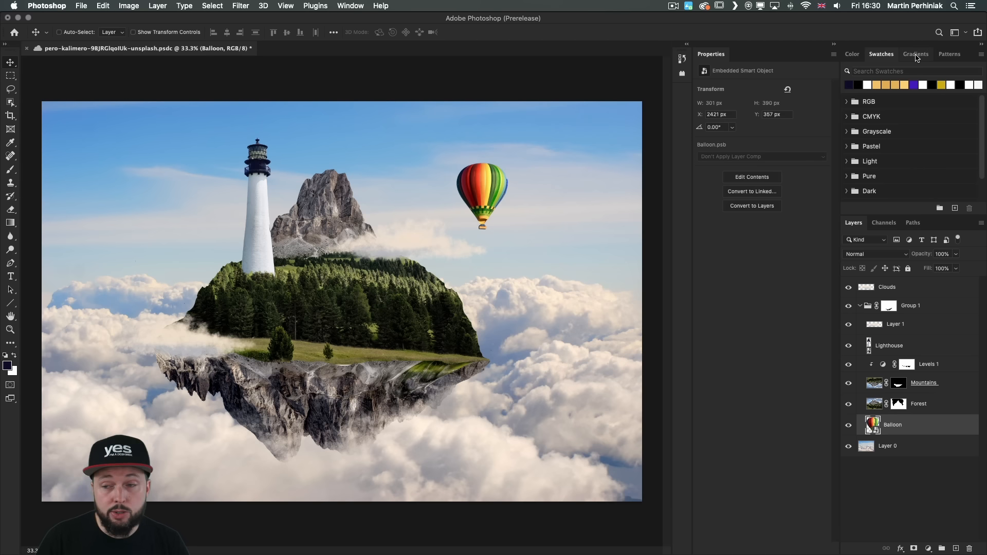
pyautogui.click(916, 55)
pyautogui.click(947, 54)
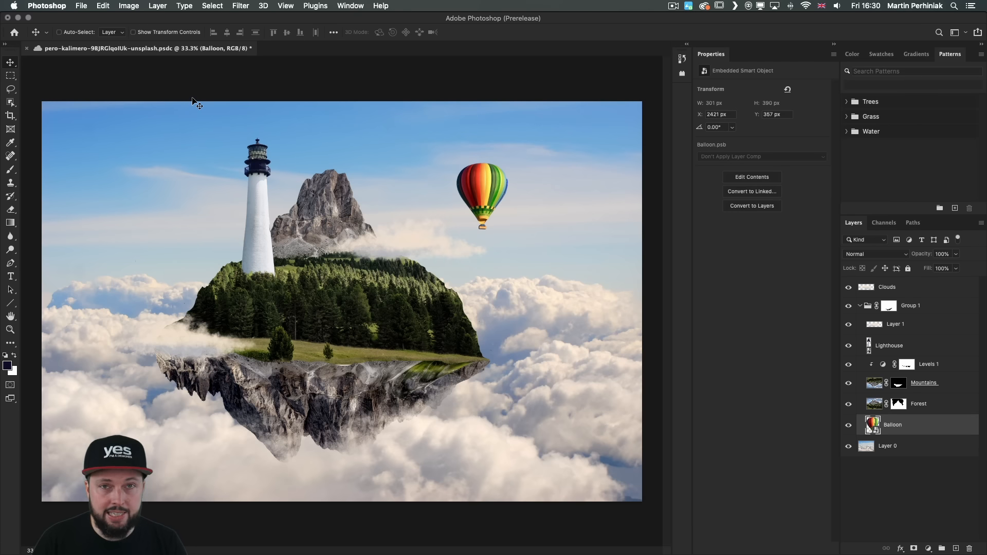
# Open the General preferences to check the Preset Syncing option
pyautogui.press('i')
pyautogui.press('super+k')
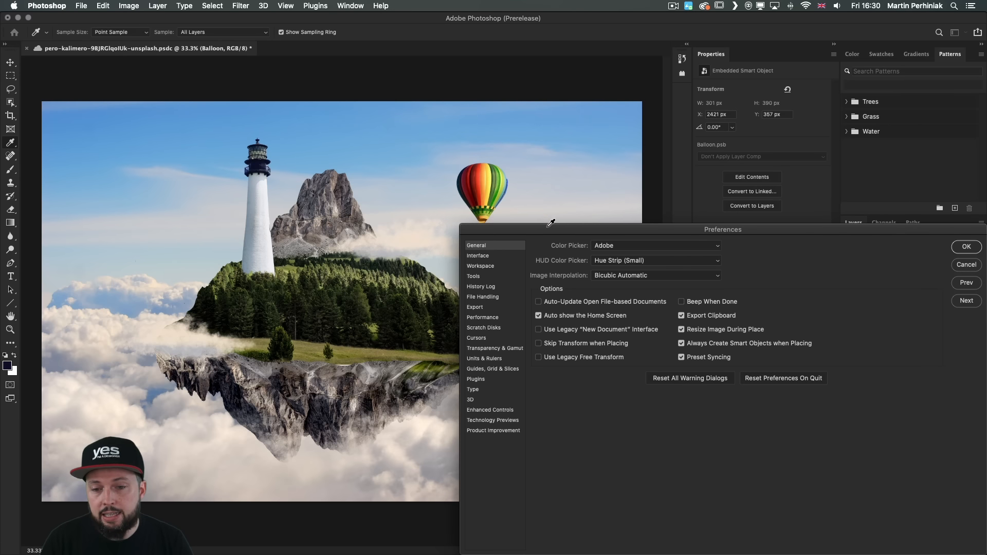
pyautogui.moveTo(550, 222); pyautogui.dragTo(300, 119)
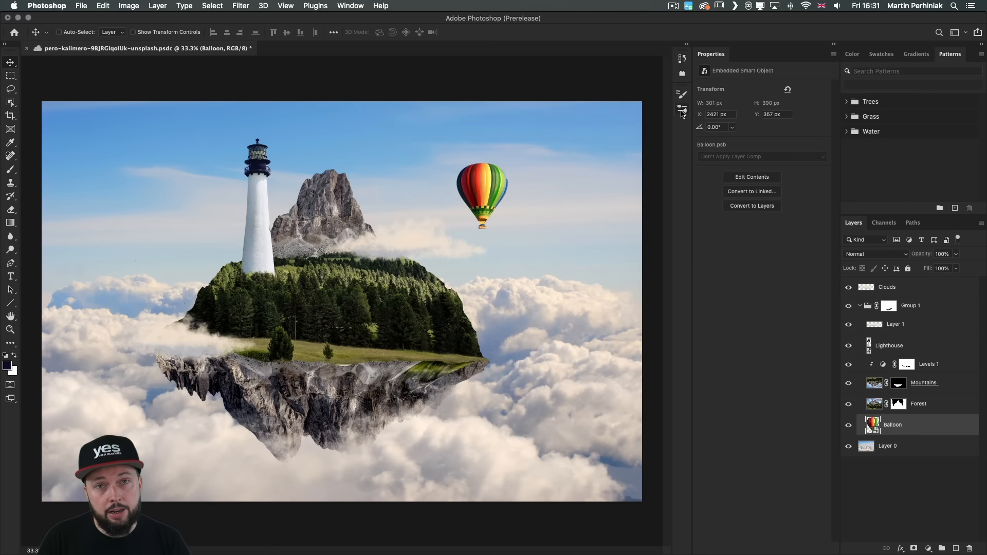
# Enlarge the brush presets list and search it for "scree"
pyautogui.click(682, 110)
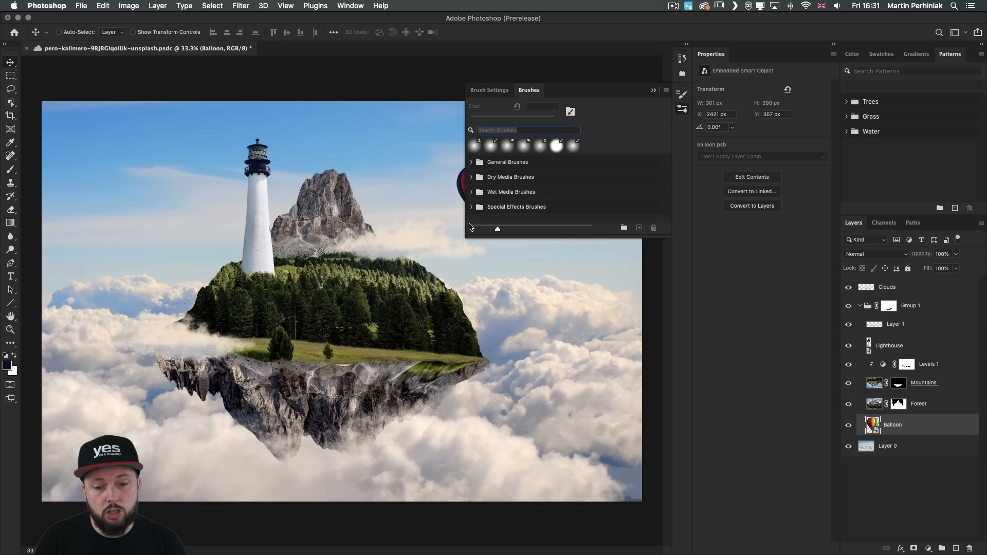
pyautogui.moveTo(466, 238)
pyautogui.mouseDown()
pyautogui.moveTo(455, 340)
pyautogui.moveTo(464, 374)
pyautogui.mouseUp()
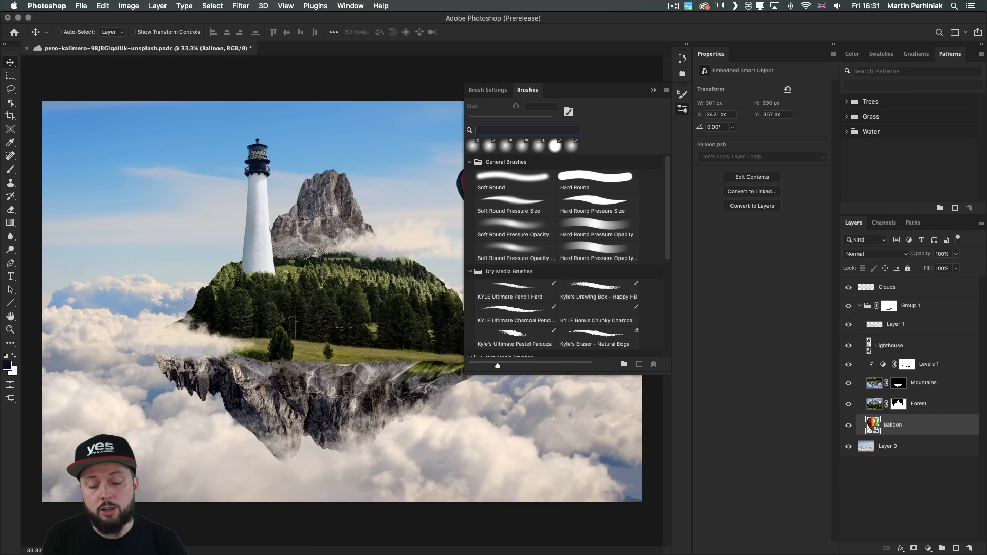
pyautogui.write('scree')
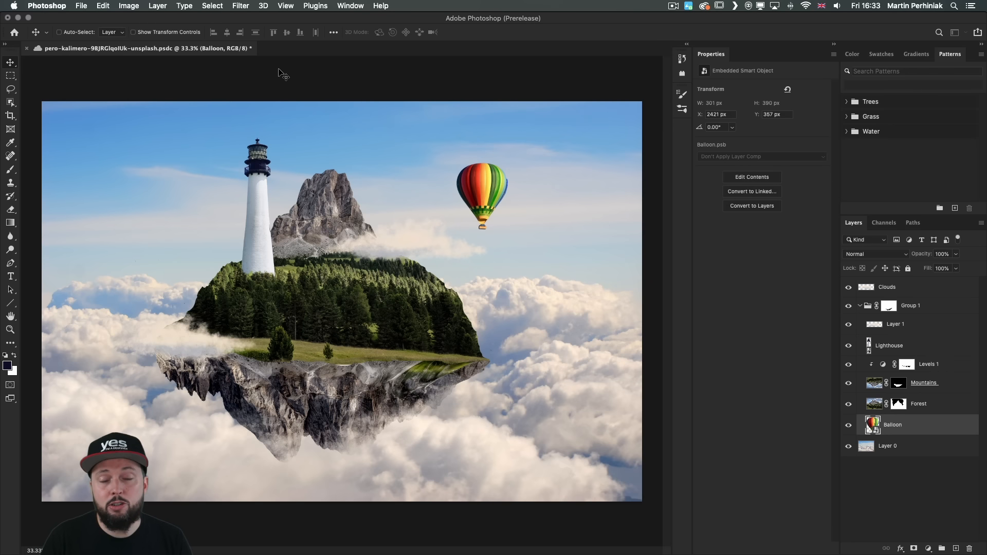
# Discover plugins in the Creative Cloud marketplace, view all plugins, and return to the floating island composition in Photoshop
pyautogui.click(314, 7)
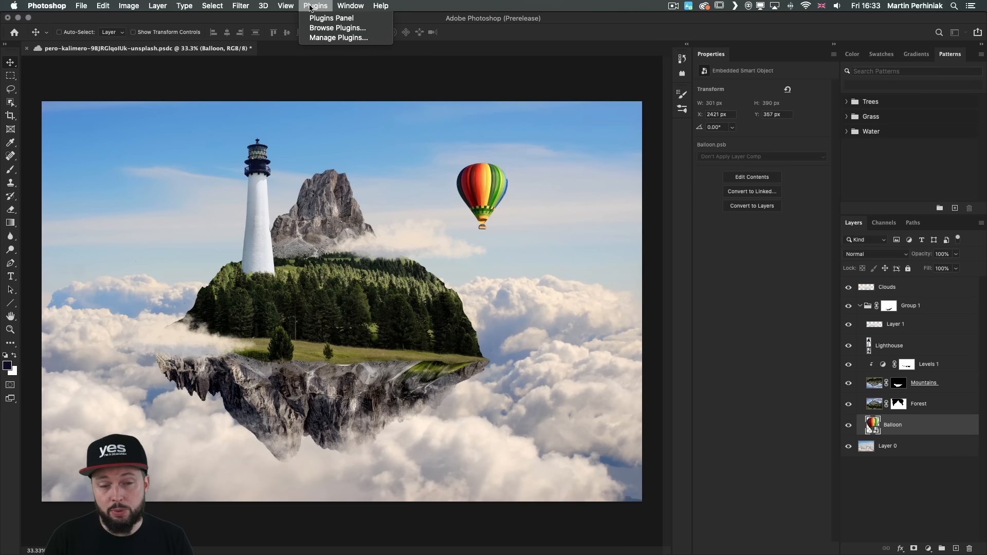
pyautogui.click(319, 19)
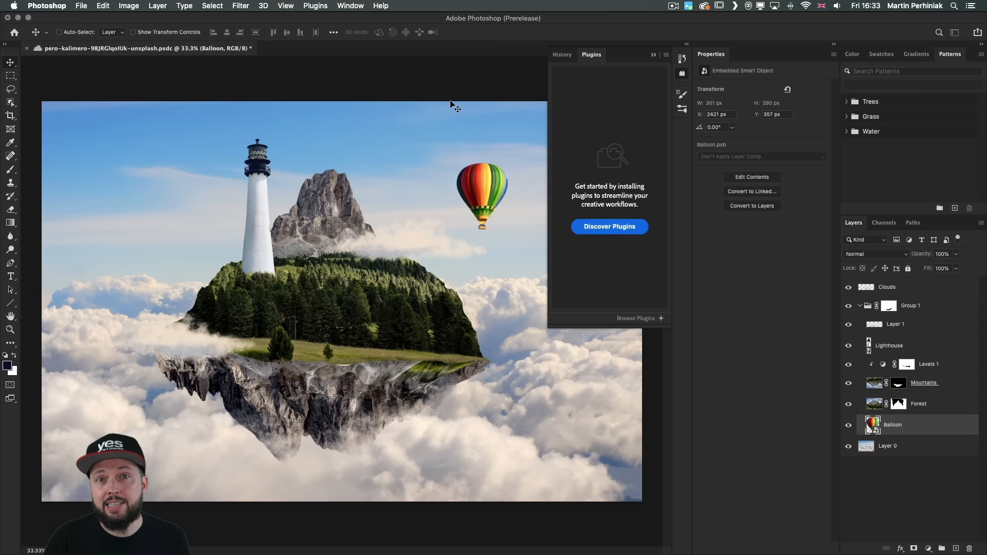
pyautogui.click(606, 231)
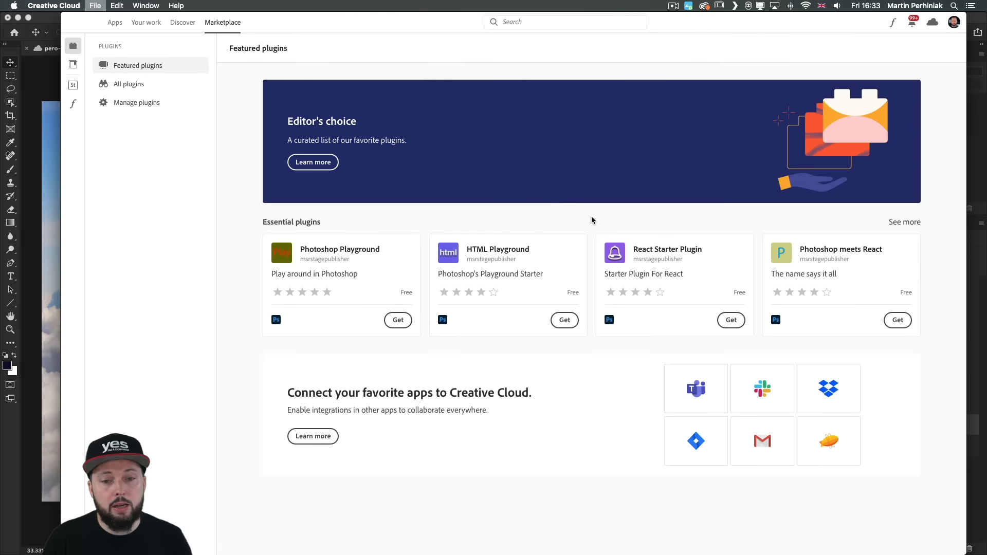
pyautogui.moveTo(443, 22); pyautogui.dragTo(416, 16)
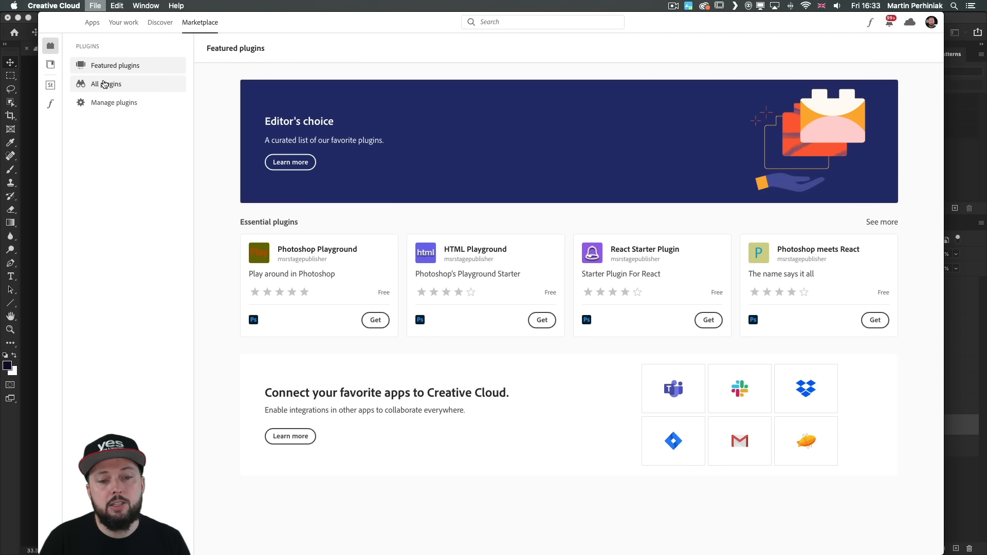
pyautogui.click(104, 85)
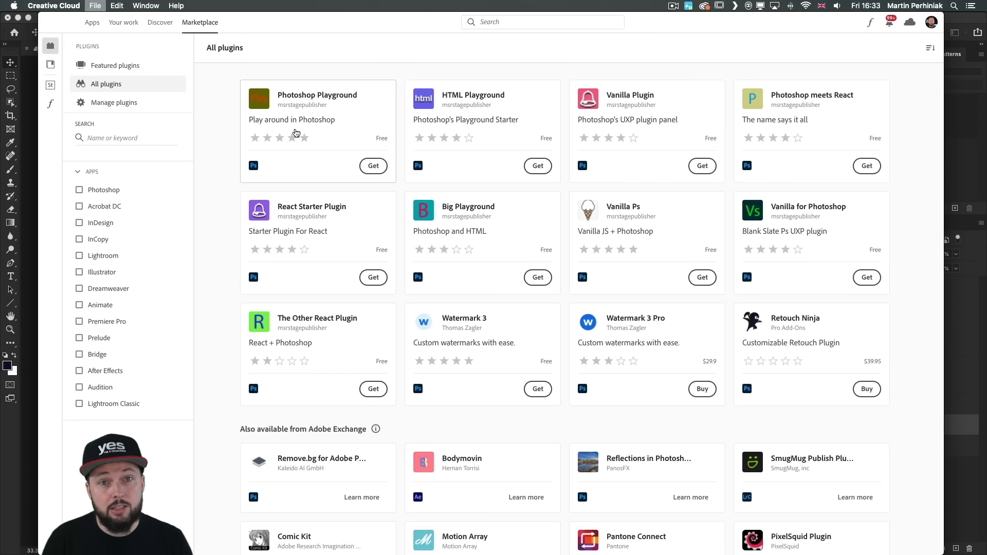
pyautogui.click(977, 102)
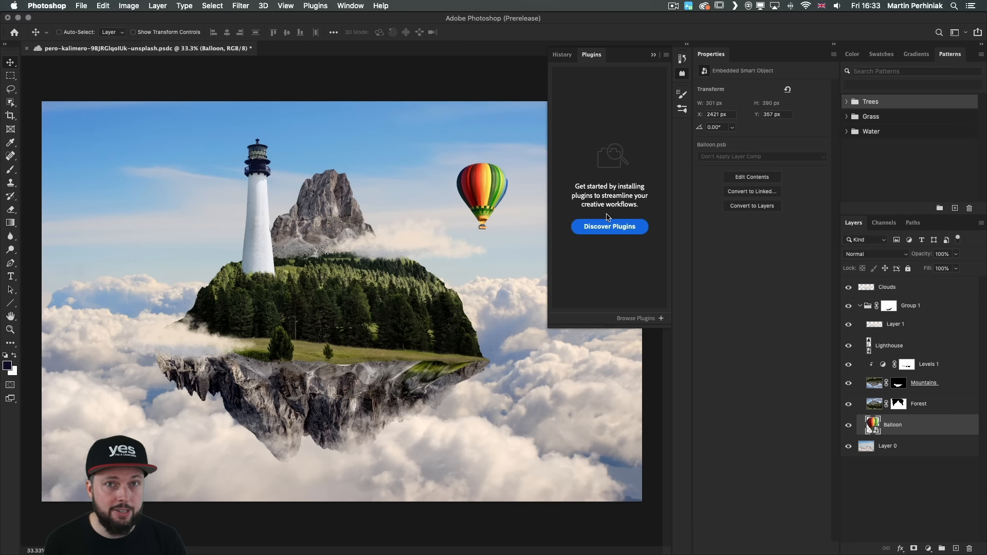
pyautogui.click(468, 147)
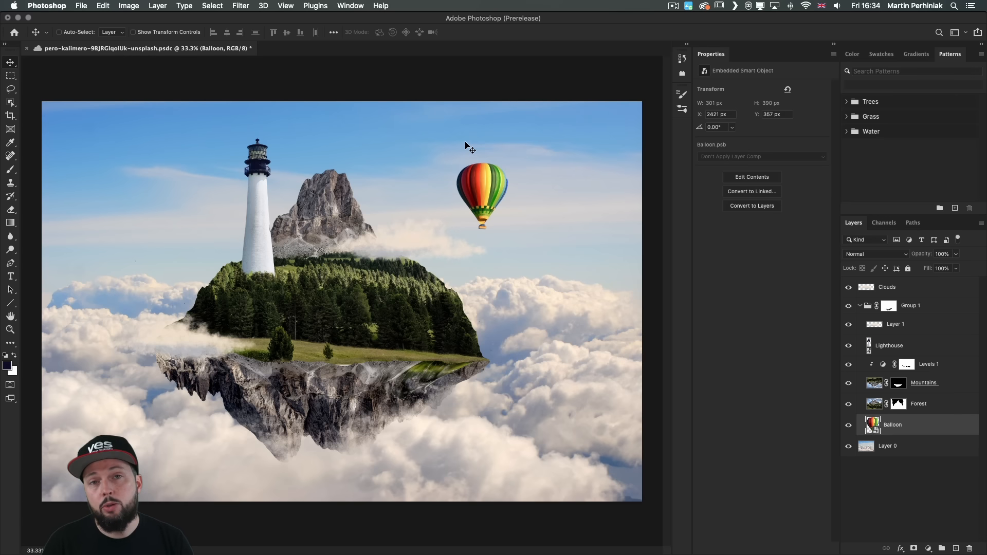
# Search the Discover help for "content aware", locate the Content-Aware Tracing Tool among the shortcuts, and close the search
pyautogui.press('super+f')
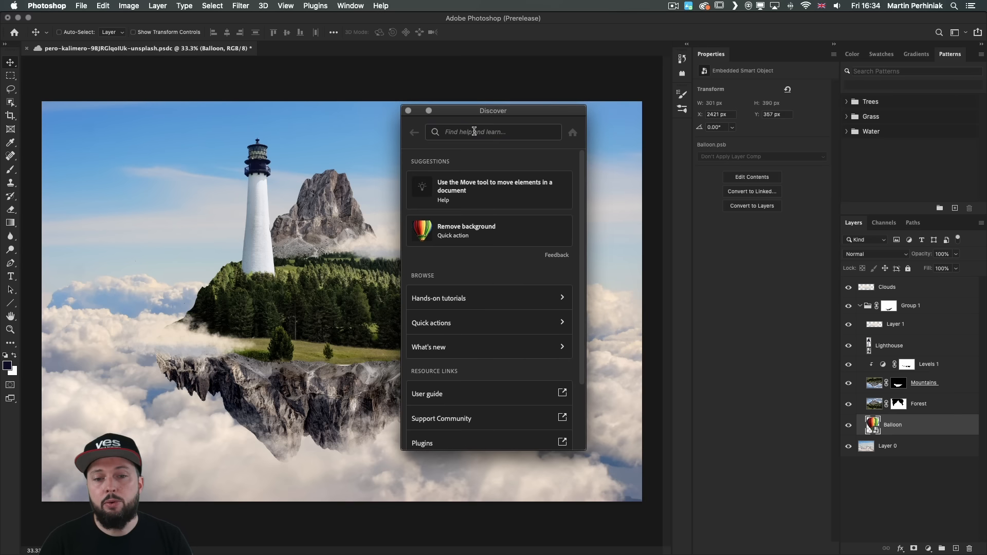
pyautogui.moveTo(474, 115); pyautogui.dragTo(291, 97)
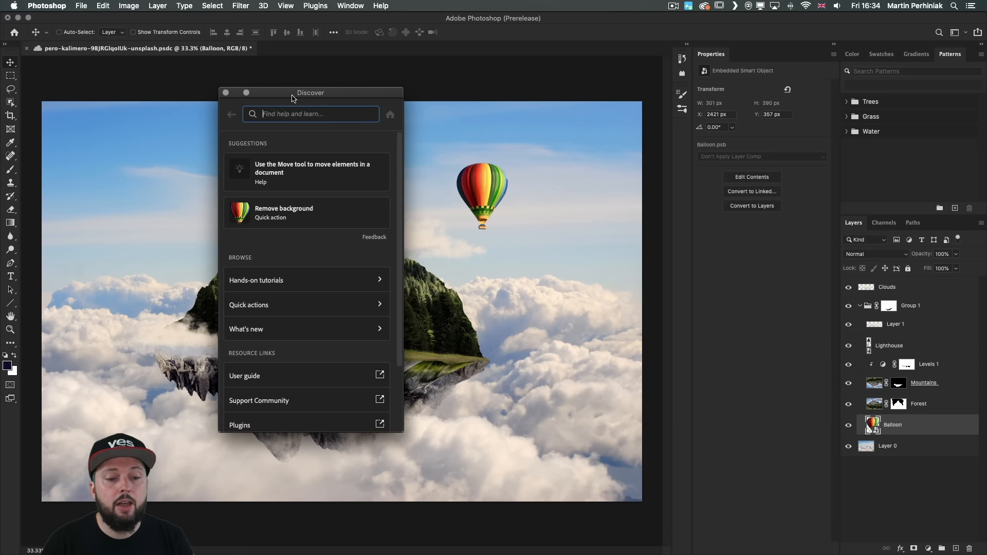
pyautogui.scroll(-3, 290, 266)
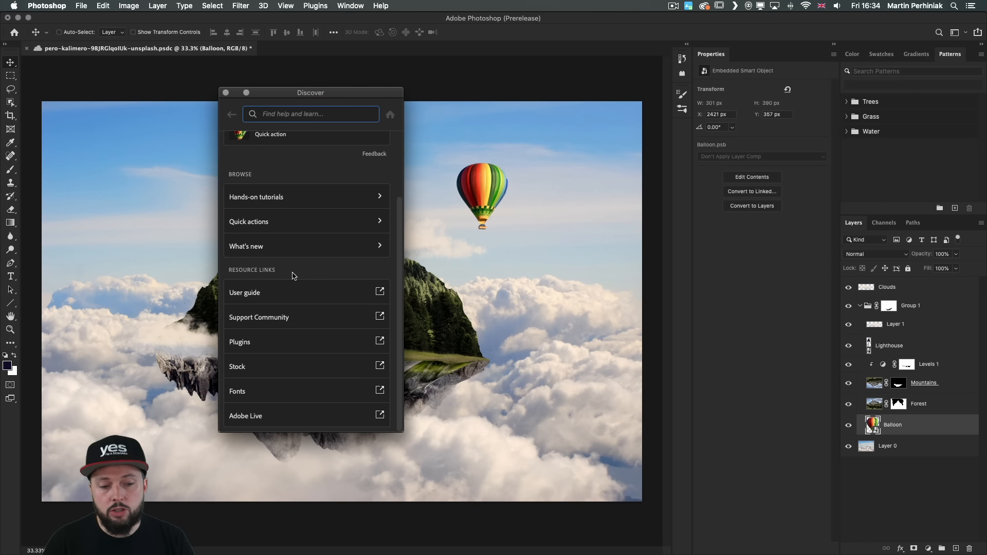
pyautogui.scroll(3, 286, 267)
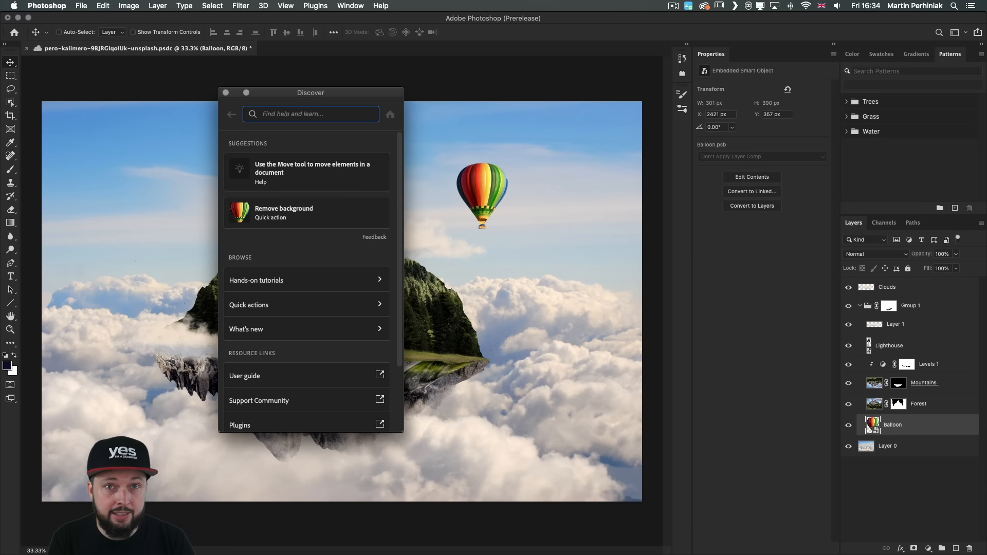
pyautogui.write('content awa')
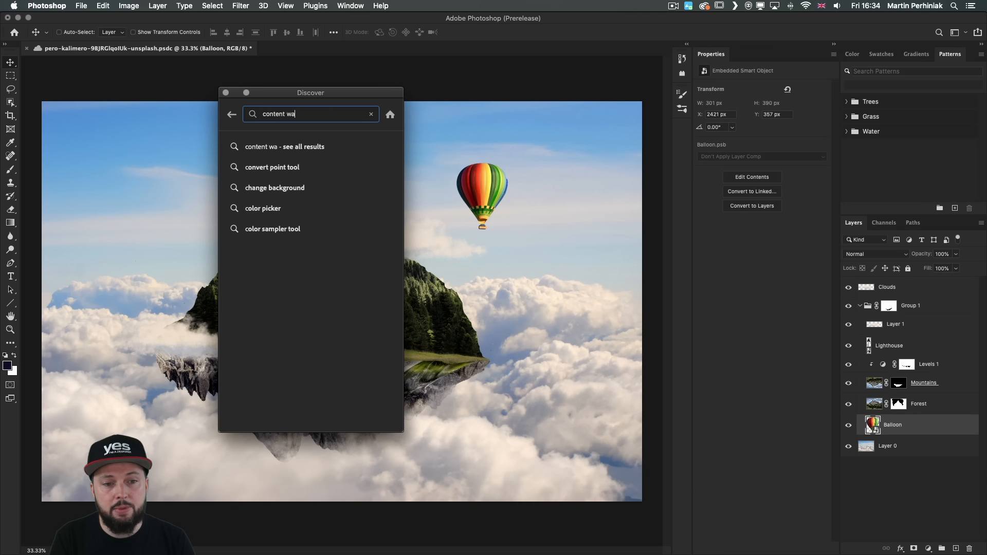
pyautogui.write('re')
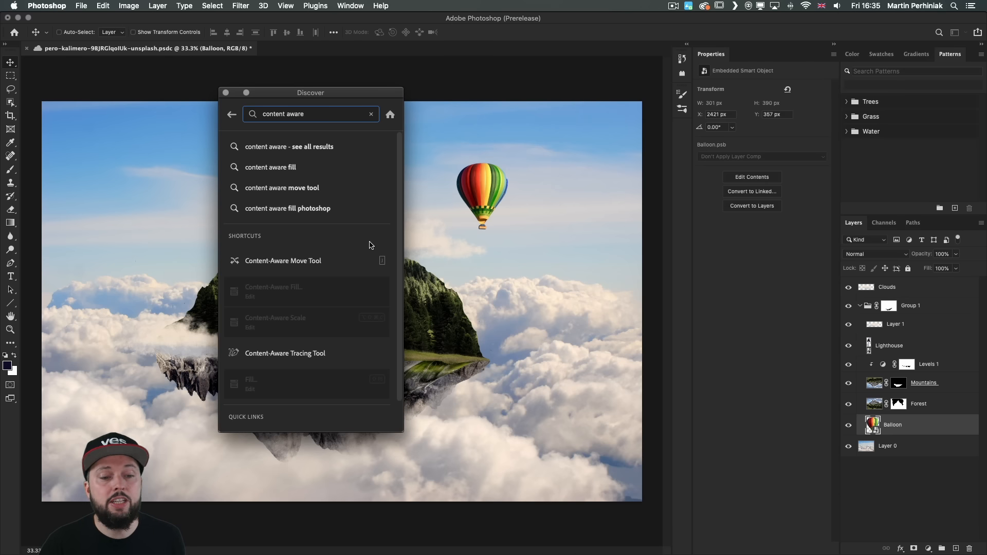
pyautogui.moveTo(311, 362)
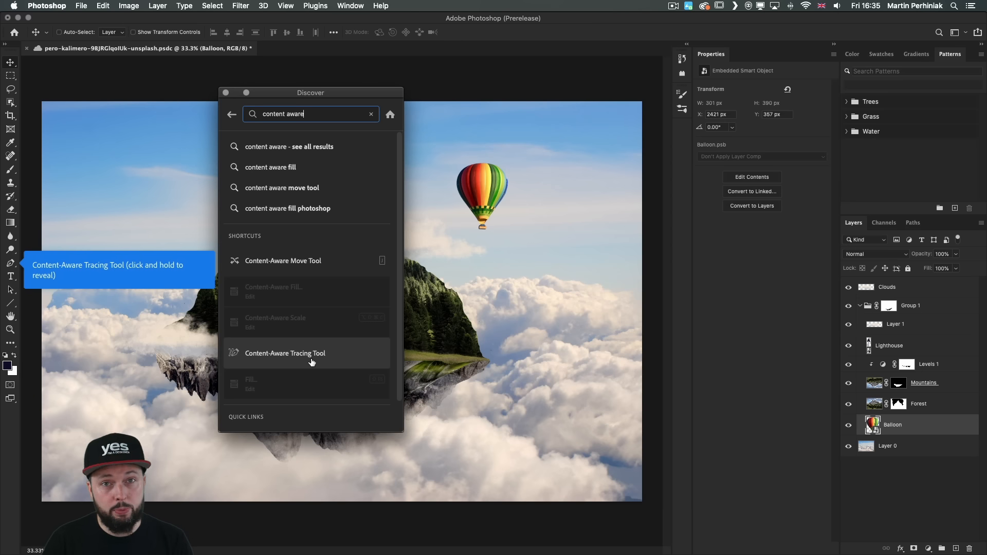
pyautogui.click(226, 93)
# Check the Enable Content-Aware Tracing Tool option in the Technology Previews preferences
pyautogui.press('i')
pyautogui.press('super+k')
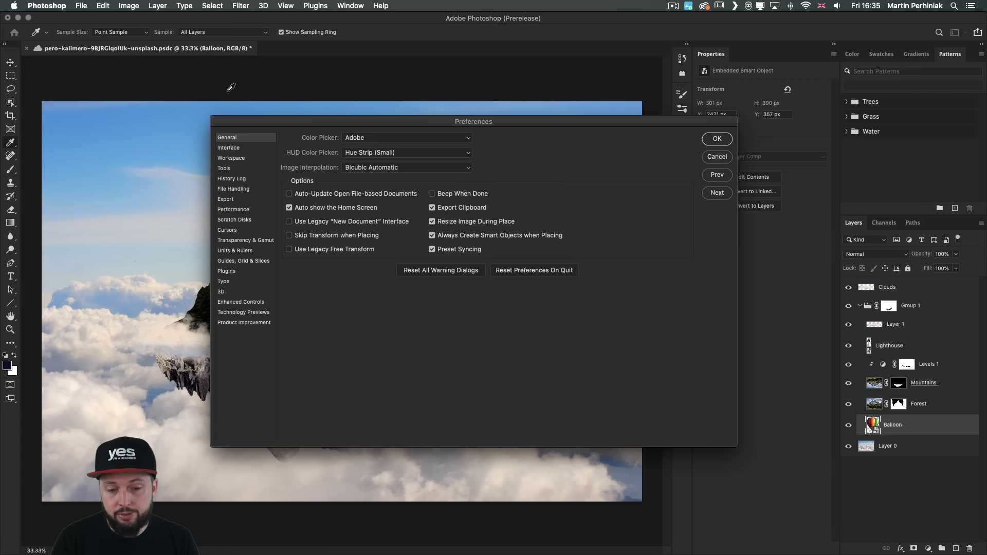
pyautogui.click(238, 313)
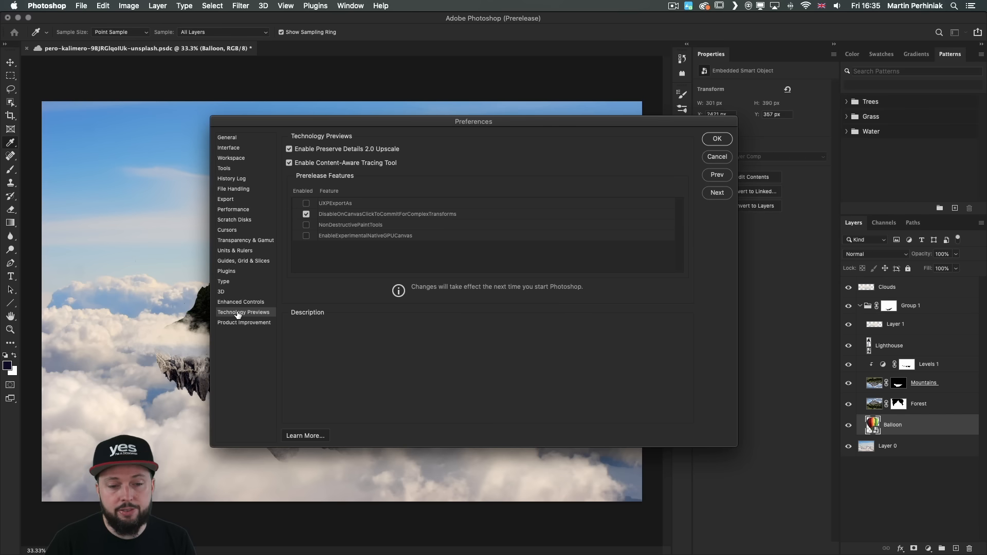
pyautogui.moveTo(297, 164)
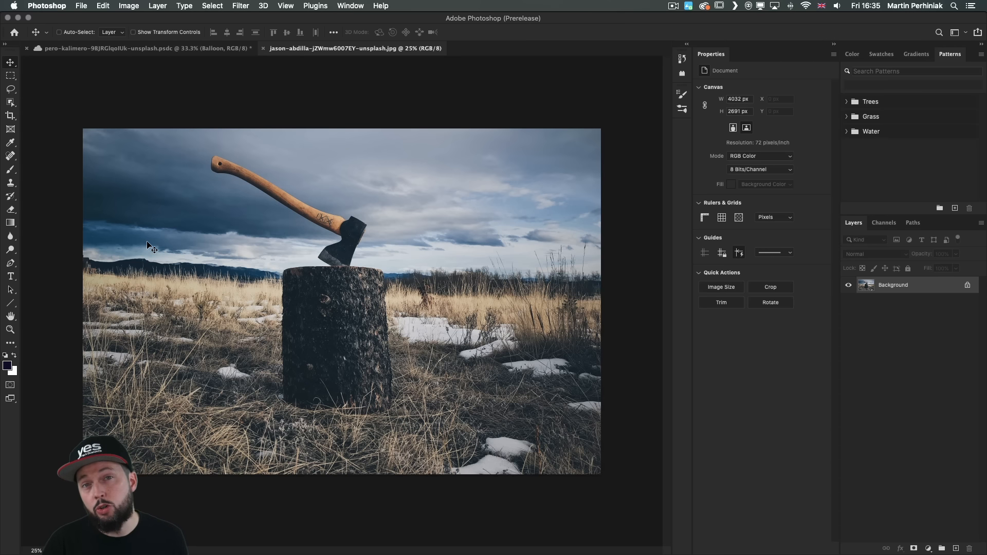
# Trace the axe's lower edge and the end and upper edge of its handle as a path with the Content-Aware Tracing Tool
pyautogui.click(10, 263)
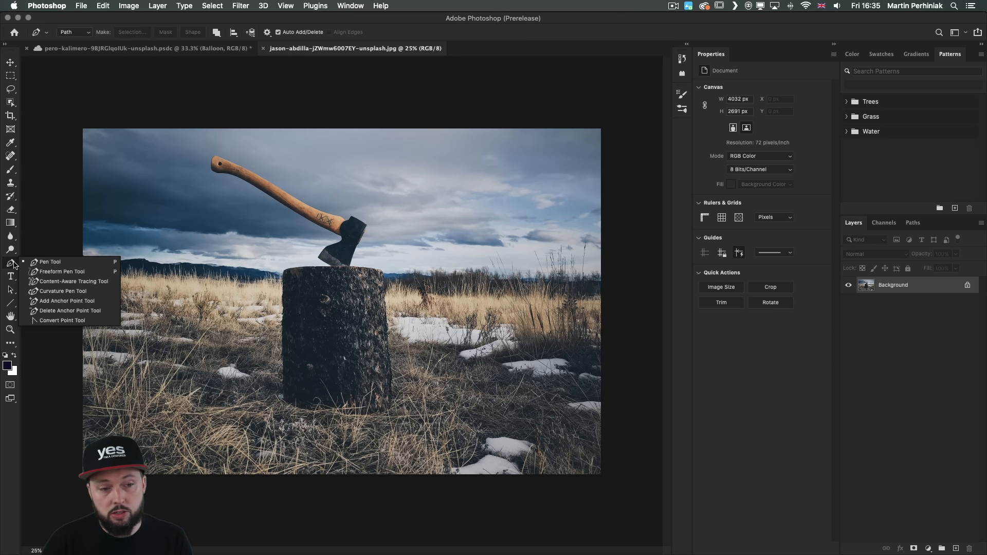
pyautogui.click(51, 284)
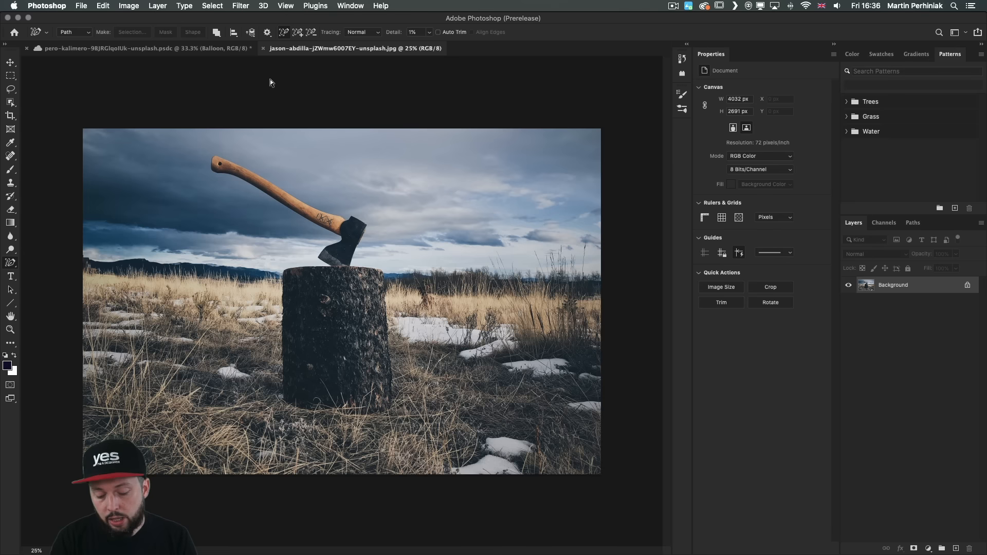
pyautogui.press('super+plus')
pyautogui.press('super+plus')
pyautogui.press('super+minus')
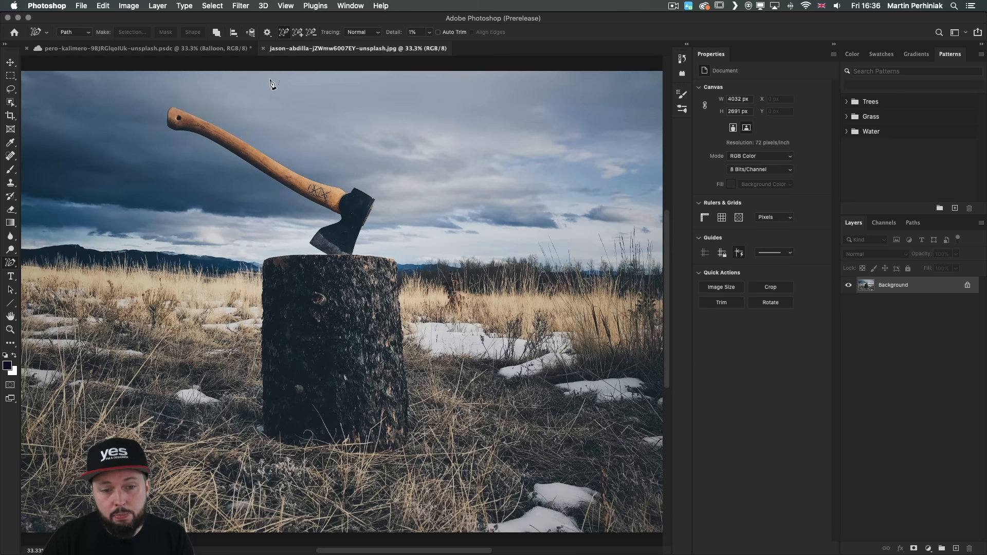
pyautogui.press('super+plus')
pyautogui.press('super+plus')
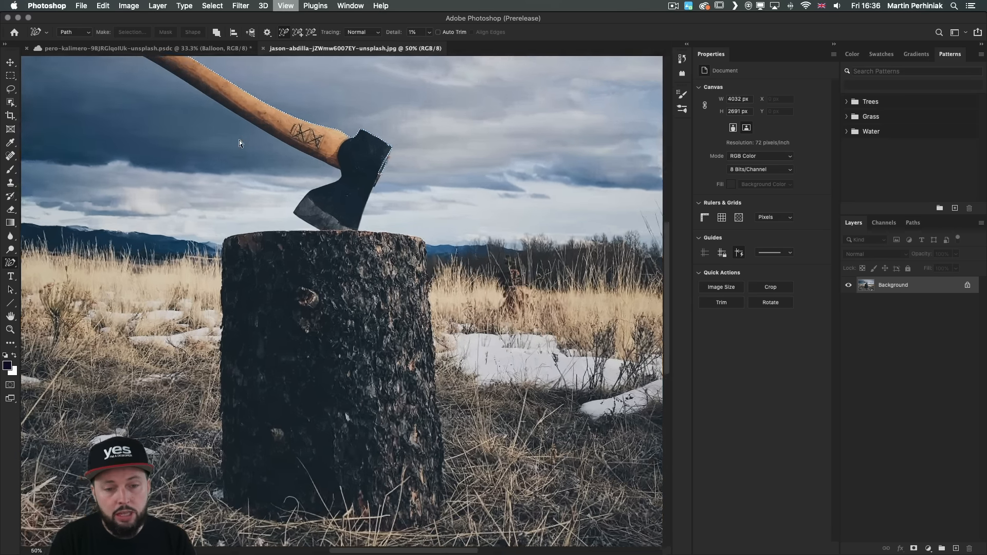
pyautogui.scroll(8, 240, 144)
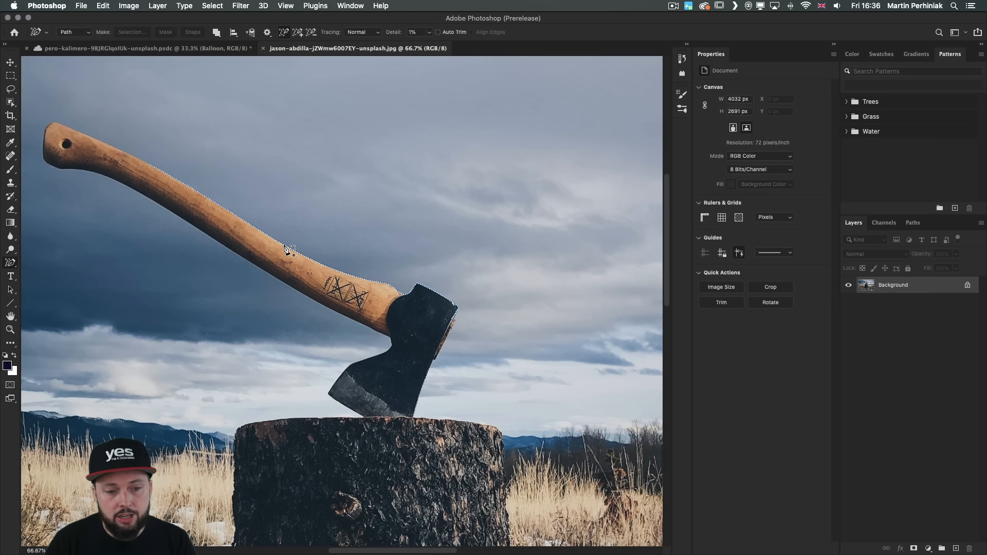
pyautogui.hscroll(-3, 209, 275)
pyautogui.scroll(1, 209, 276)
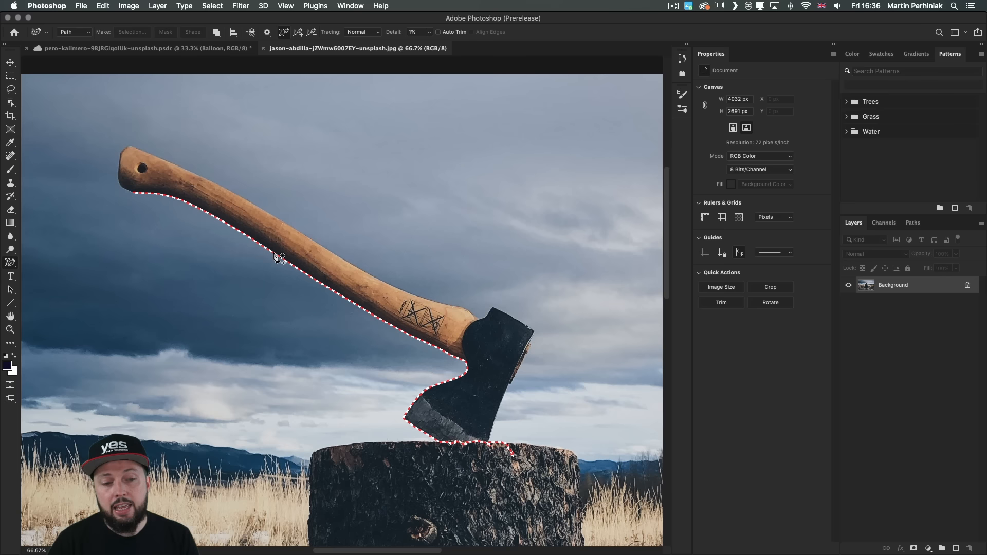
pyautogui.click(278, 257)
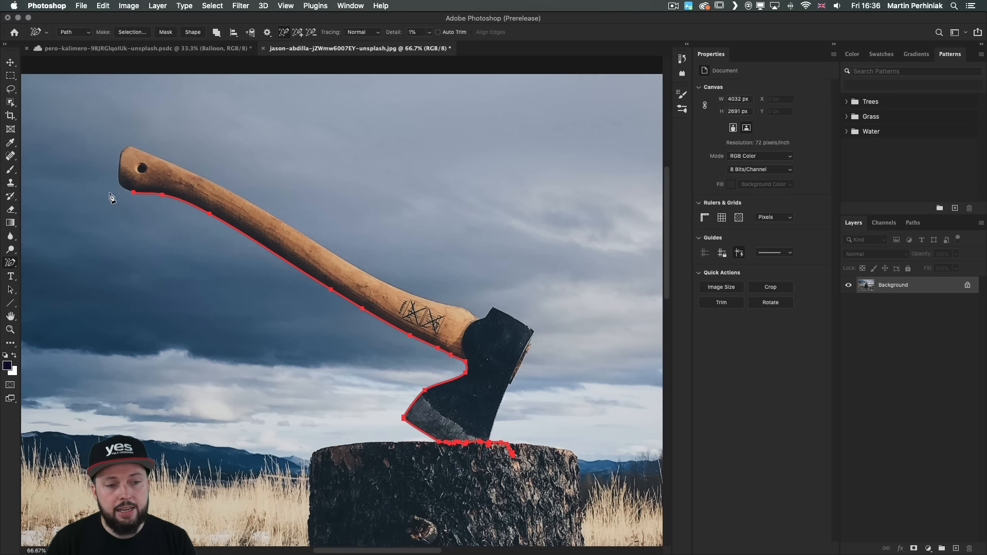
pyautogui.click(153, 159)
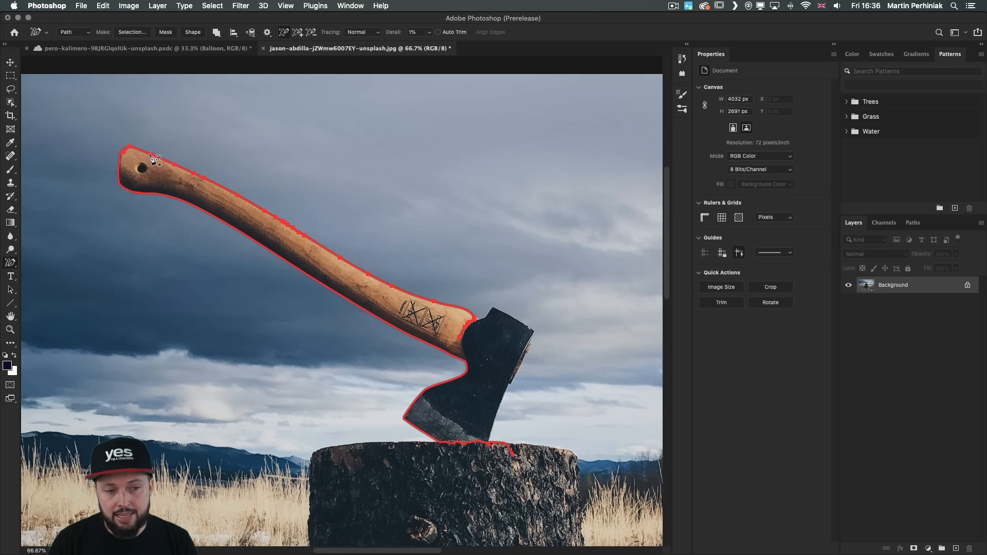